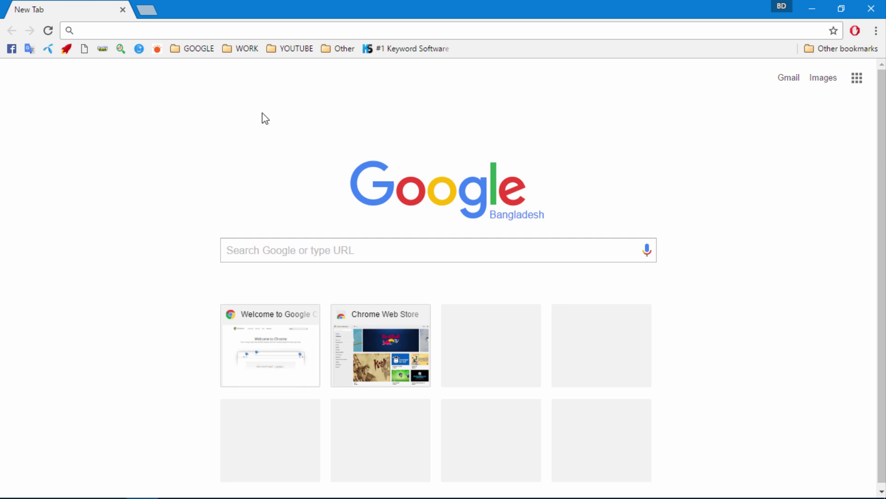
- Open the YouTube home page from the bookmark and start signing in
left_click(290, 49)
left_click(291, 69)
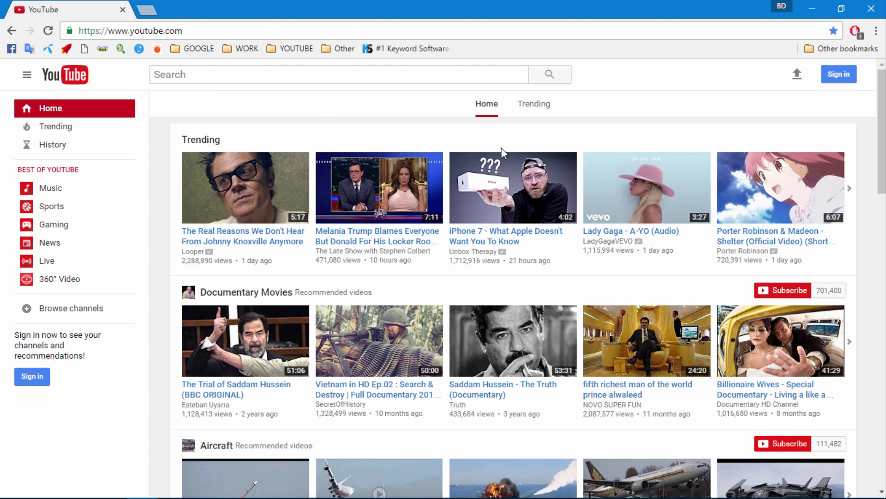
left_click(838, 75)
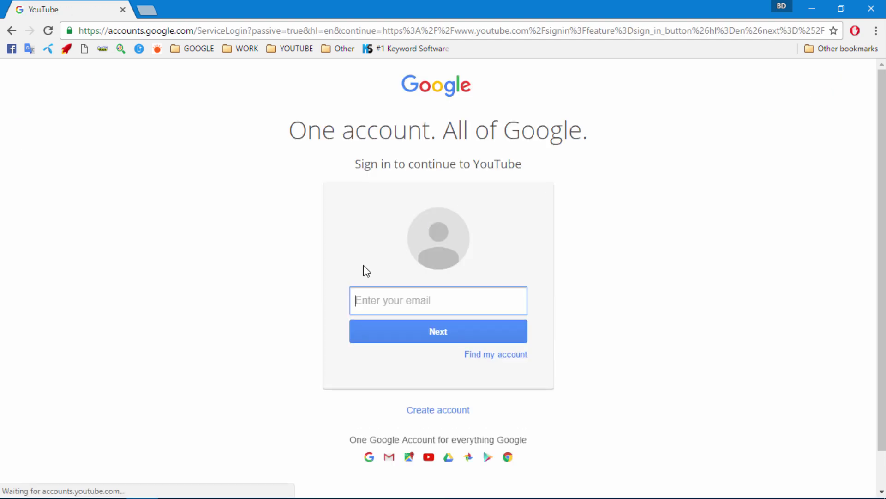
- Sign in with the saved Google account e-mail and the account password
left_click(373, 302)
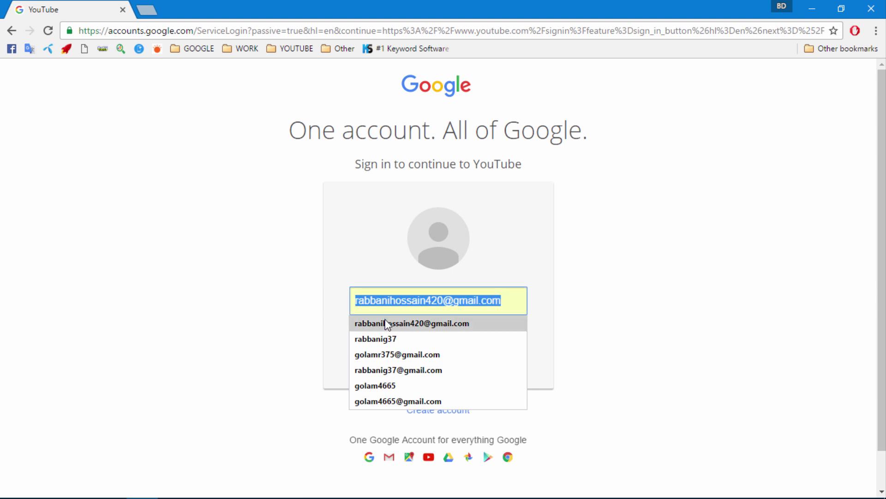
left_click(404, 327)
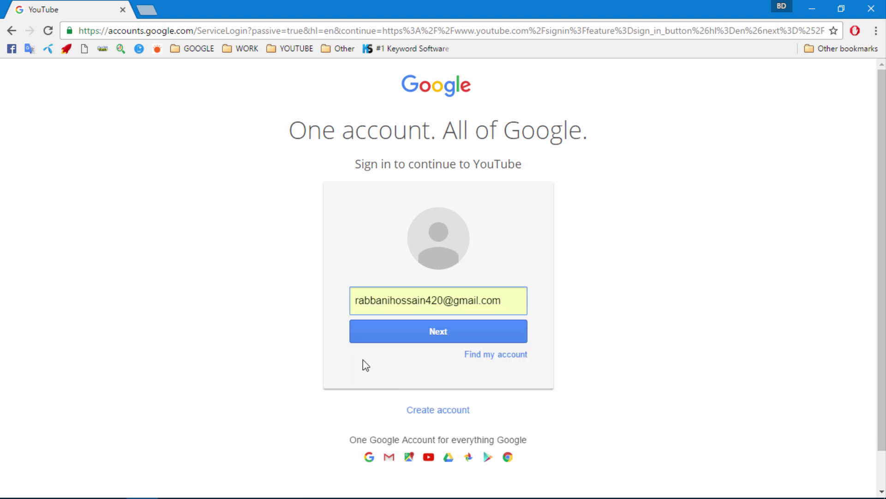
left_click(405, 333)
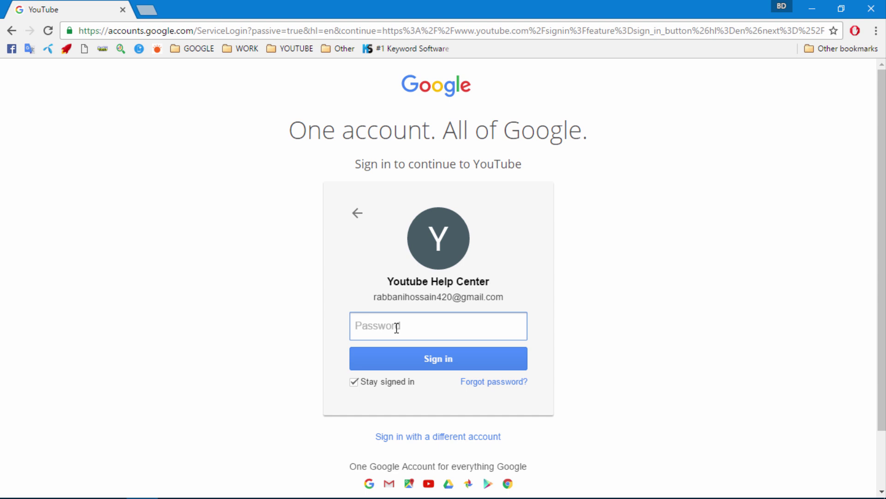
type("••")
key("BackSpace")
key("BackSpace")
type("•")
left_click(430, 359)
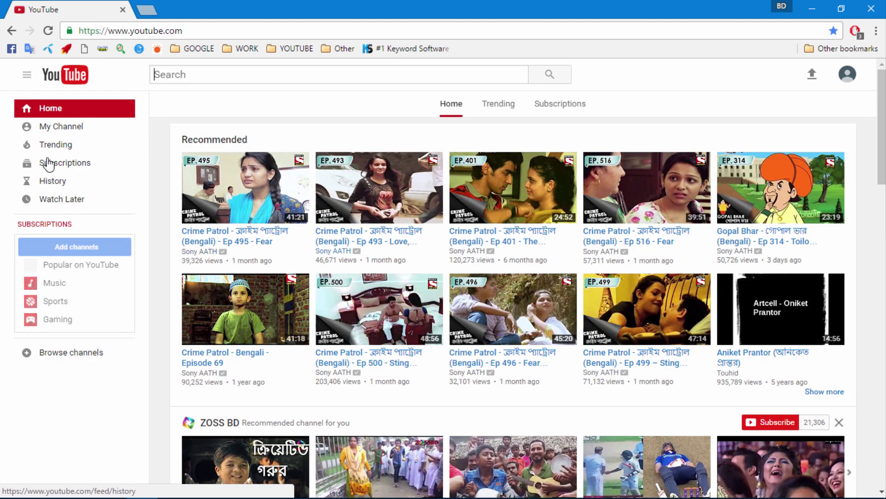
- Go to My Channel, dismiss the channel-creation prompt, then open Creator Studio from the account menu
left_click(55, 134)
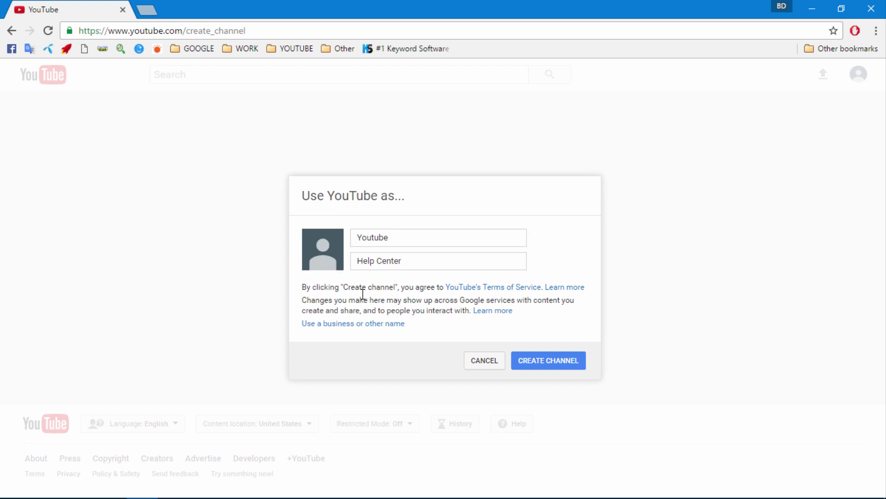
left_click(412, 234)
left_click(478, 362)
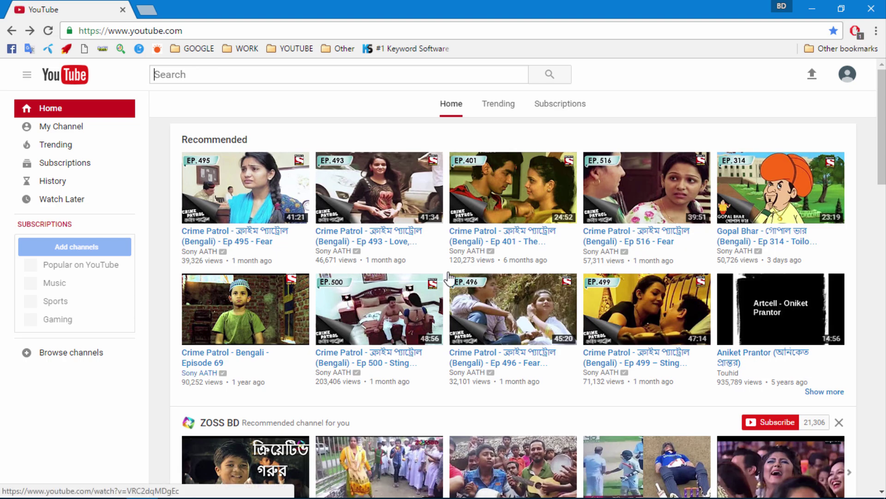
left_click(846, 79)
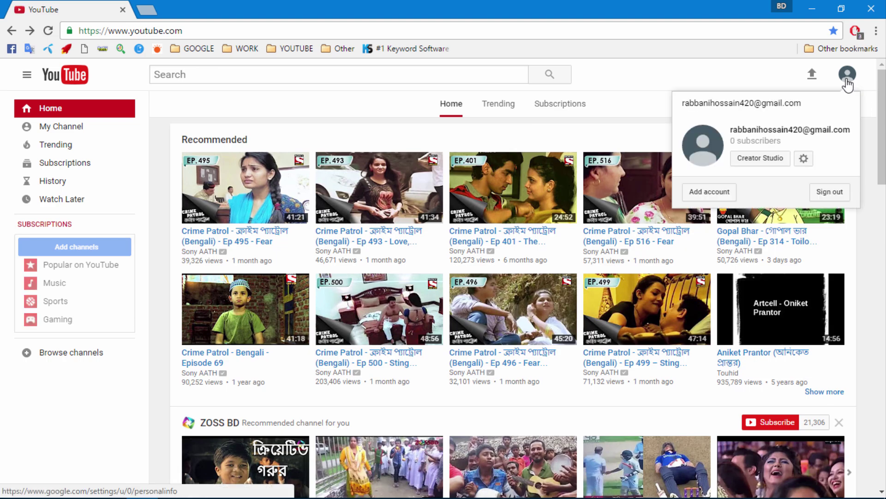
left_click(777, 163)
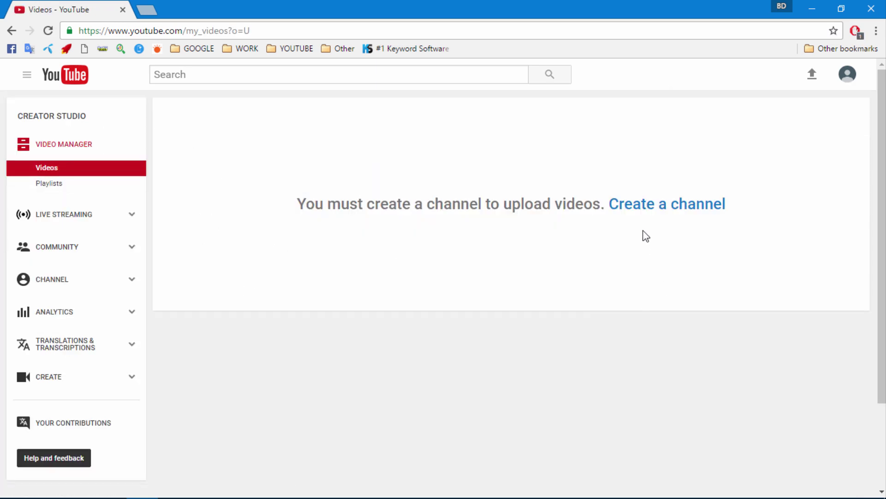
- Start creating a channel and clear the prefilled first and last names
left_click(640, 208)
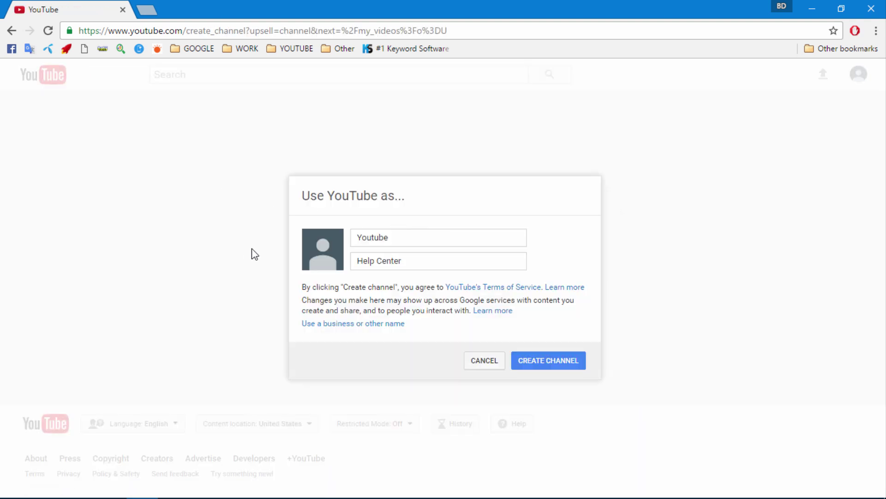
left_click_drag(409, 238, 202, 228)
key("BackSpace")
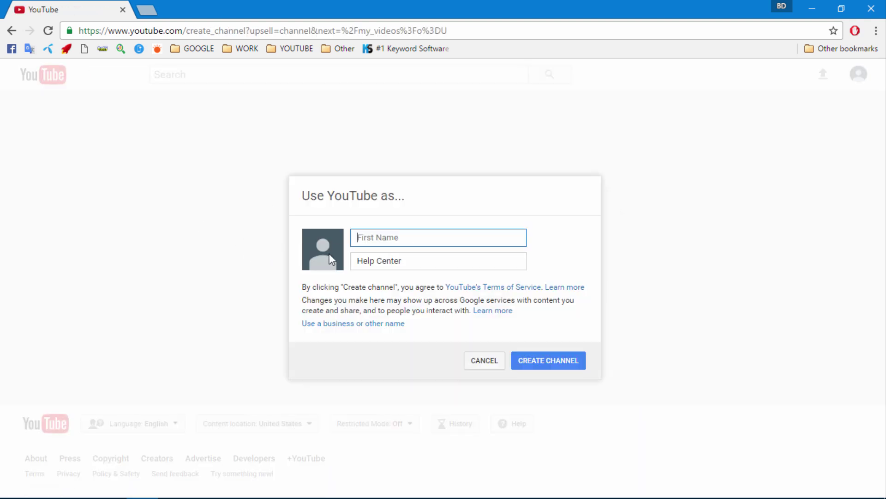
left_click_drag(406, 261, 305, 252)
key("BackSpace")
- Enter 'Online' and 'Gideline IEL' as the channel name and create the channel
left_click(390, 239)
left_click(376, 259)
left_click(372, 244)
left_click(368, 259)
left_click(368, 237)
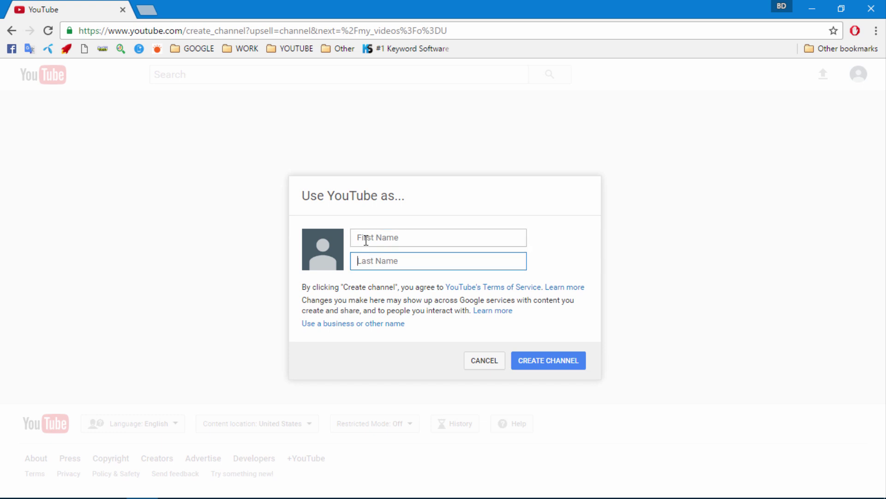
left_click(360, 260)
left_click(365, 239)
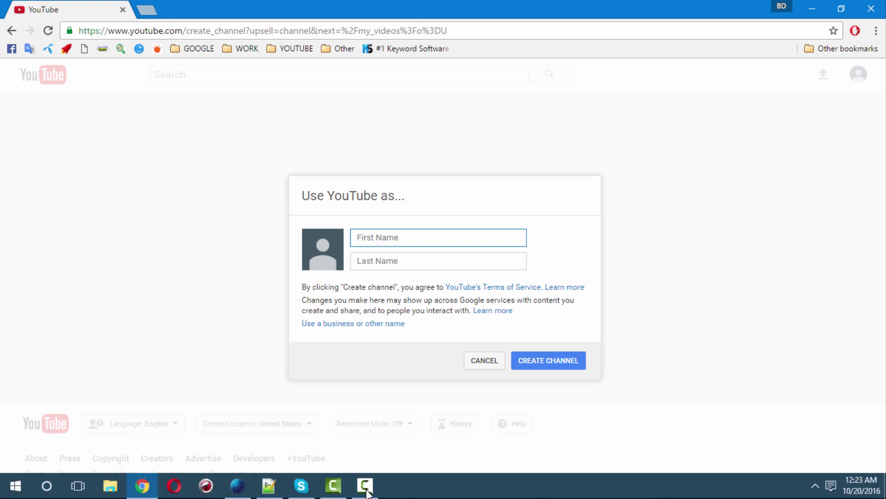
left_click(367, 493)
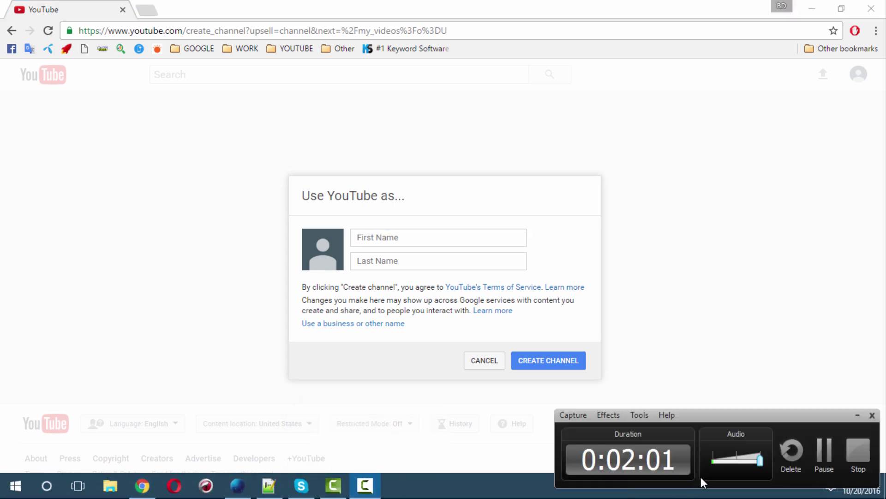
left_click(821, 466)
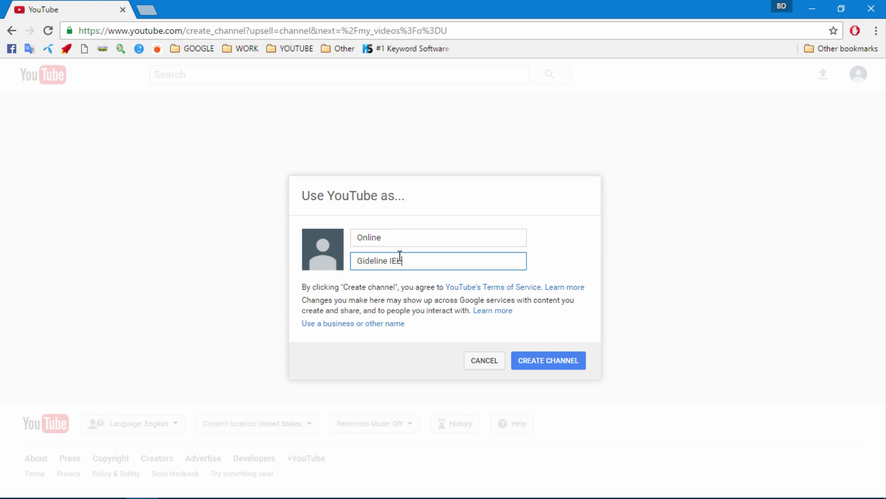
key("shift+Tab")
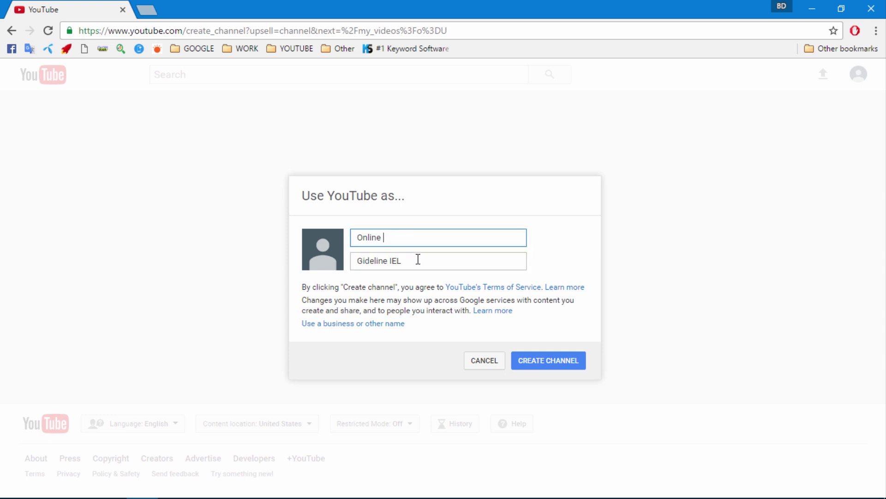
key("Tab")
left_click(395, 237)
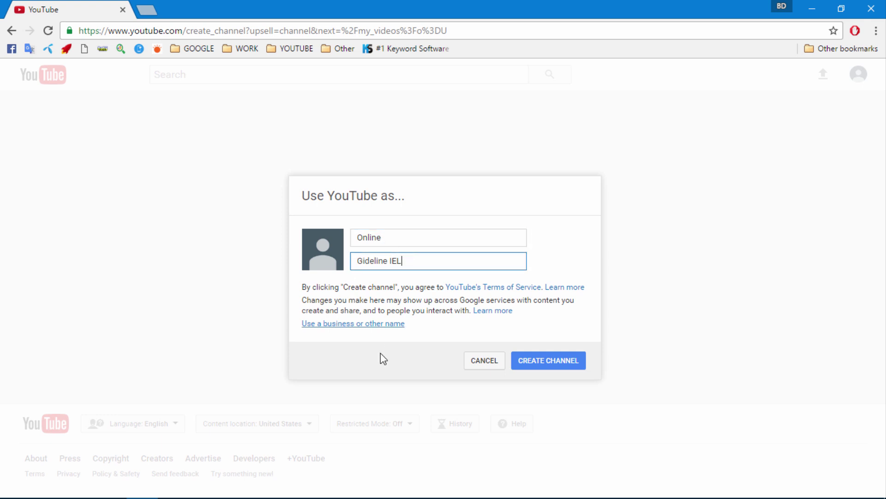
left_click(527, 365)
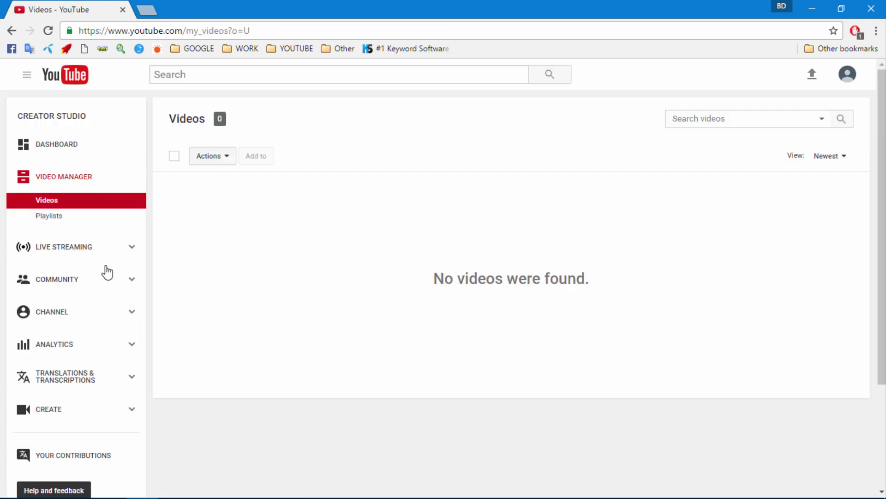
- Open the channel dashboard, dismiss the customisation tip, and view the public channel page
left_click(58, 146)
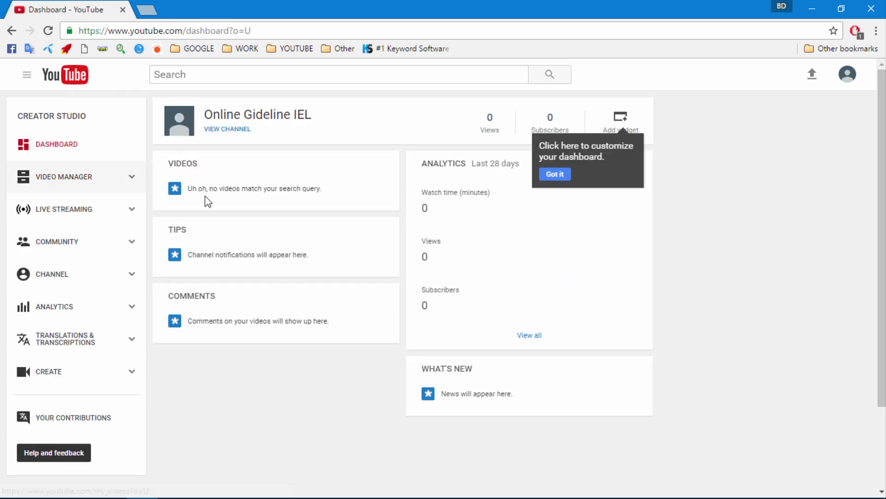
left_click(551, 172)
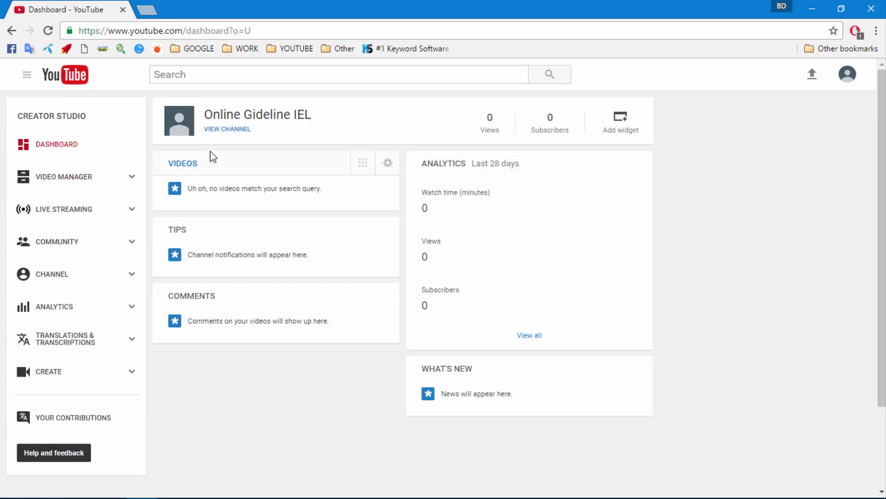
left_click(222, 130)
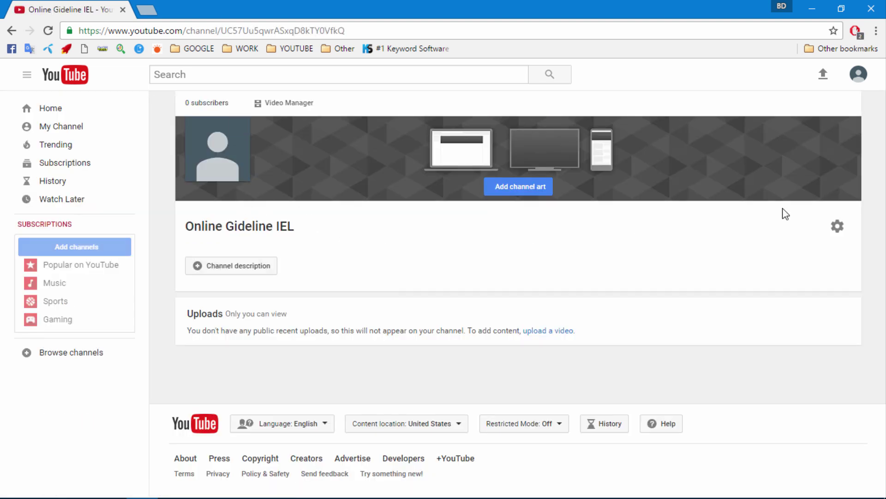
- Enable Customize the layout in the channel settings and save
mouse_move(662, 137)
left_click(838, 226)
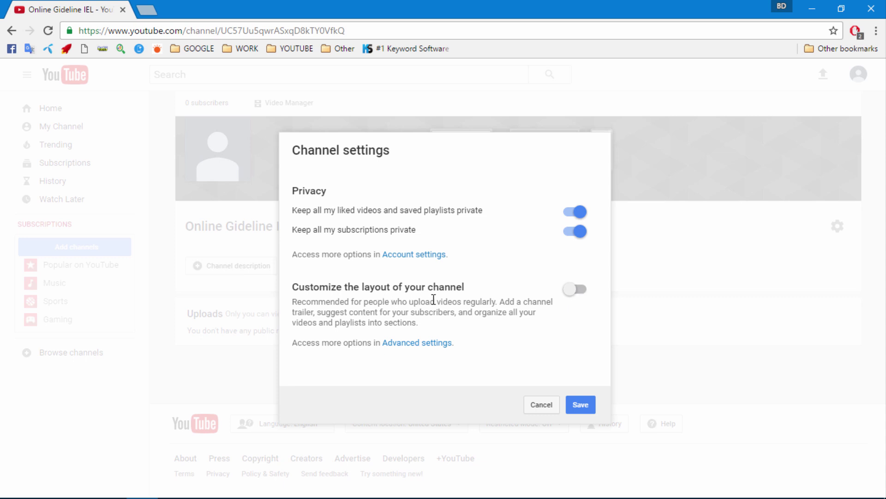
left_click(576, 296)
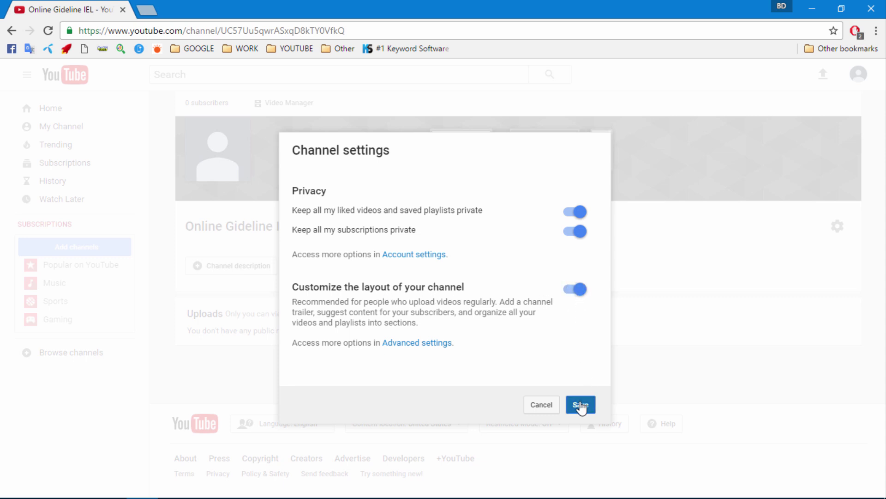
left_click(581, 405)
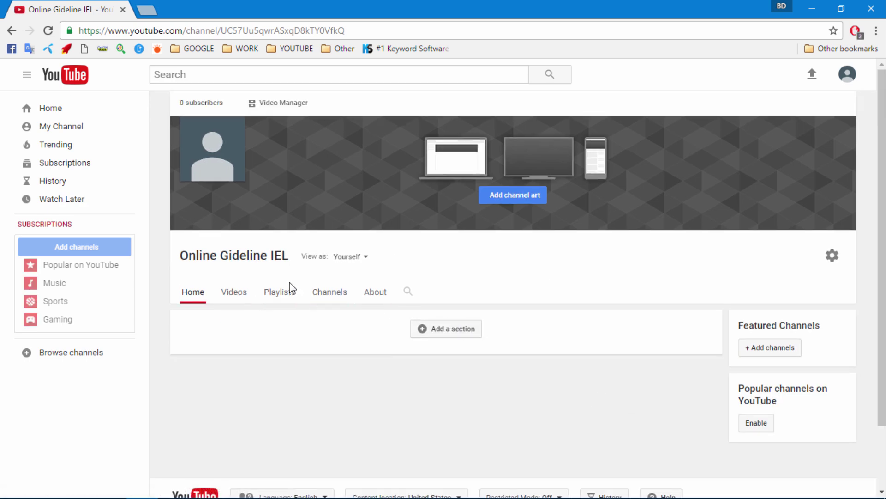
mouse_move(253, 211)
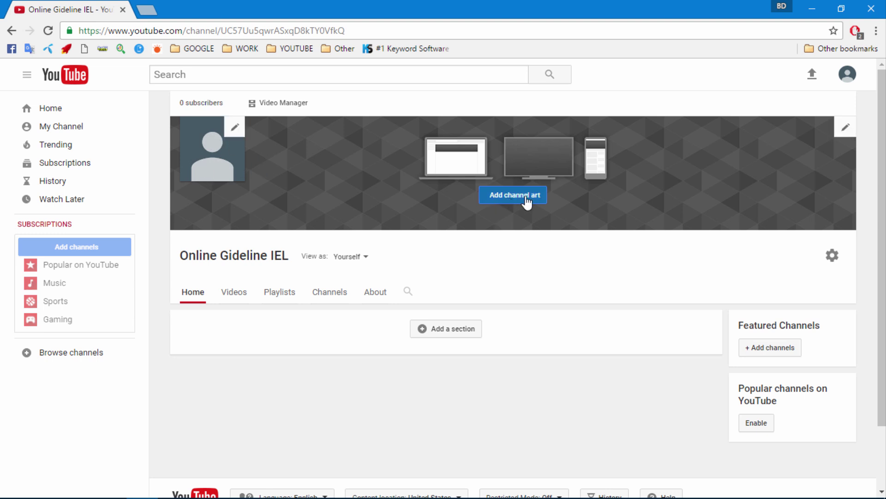
- Set the night city harbour skyline from the Gallery as the channel art banner
left_click(512, 198)
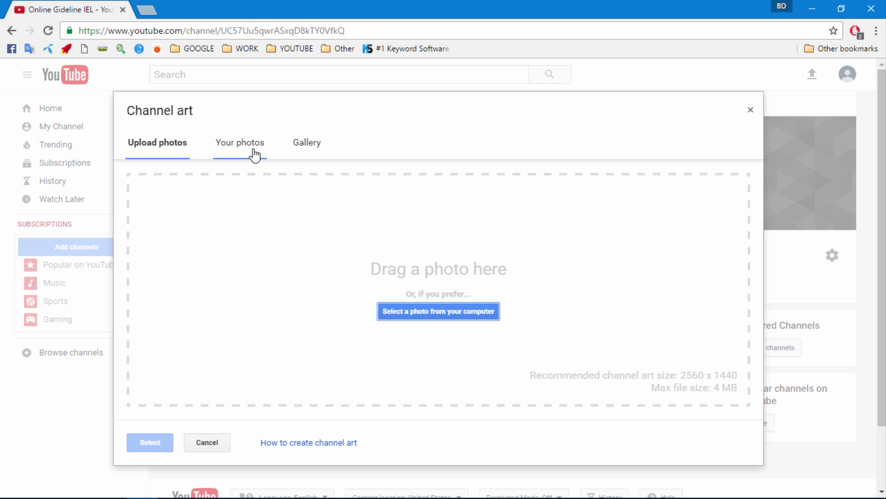
left_click(297, 149)
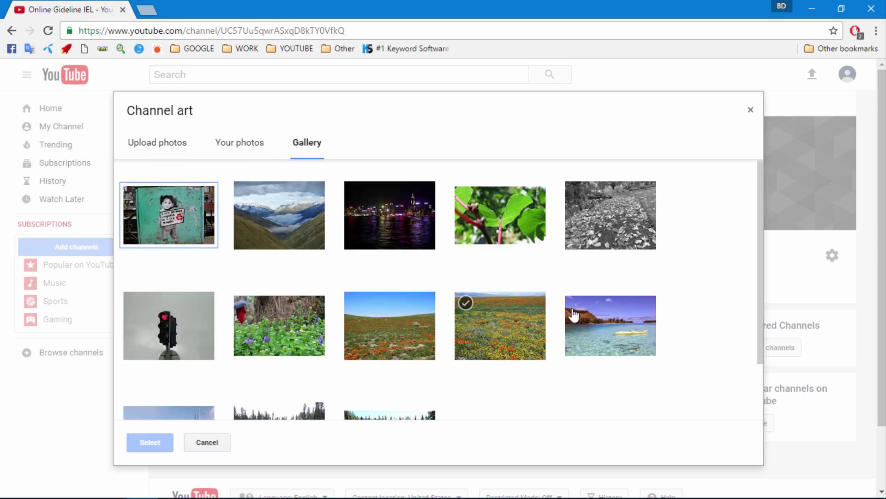
left_click(396, 233)
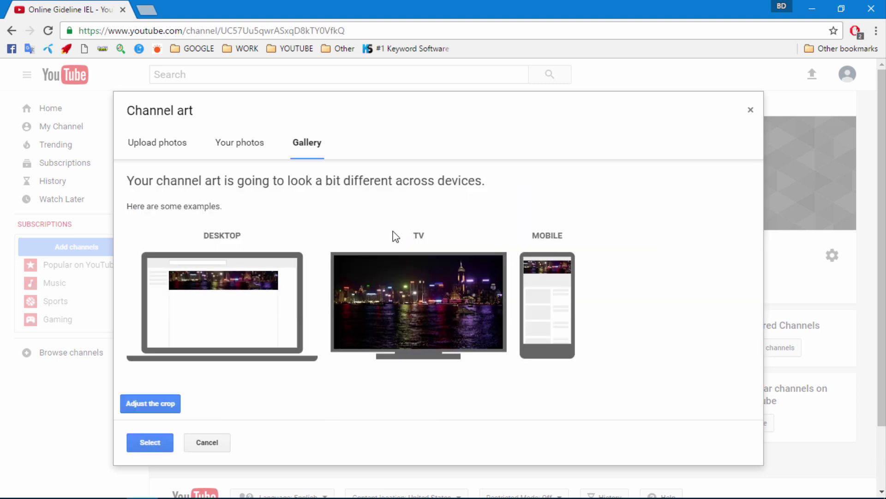
left_click(157, 446)
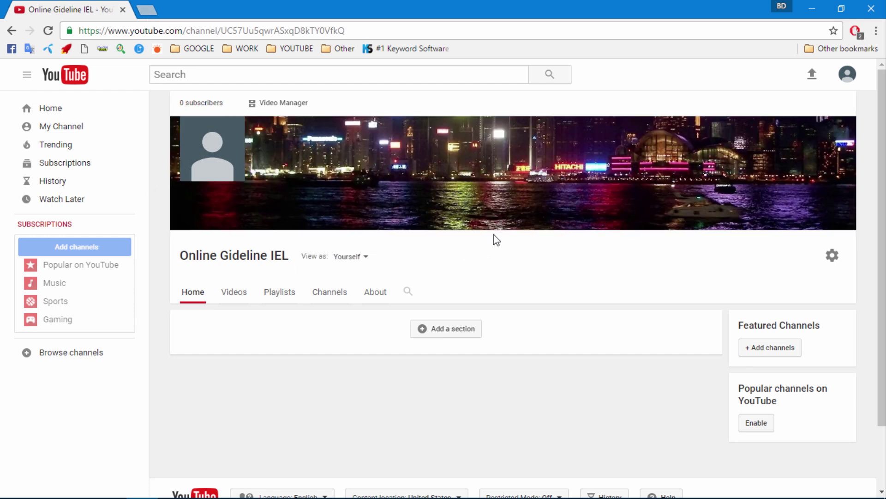
- Make the night-city harbour photo the Google profile picture, then close the About me tab
left_click(231, 134)
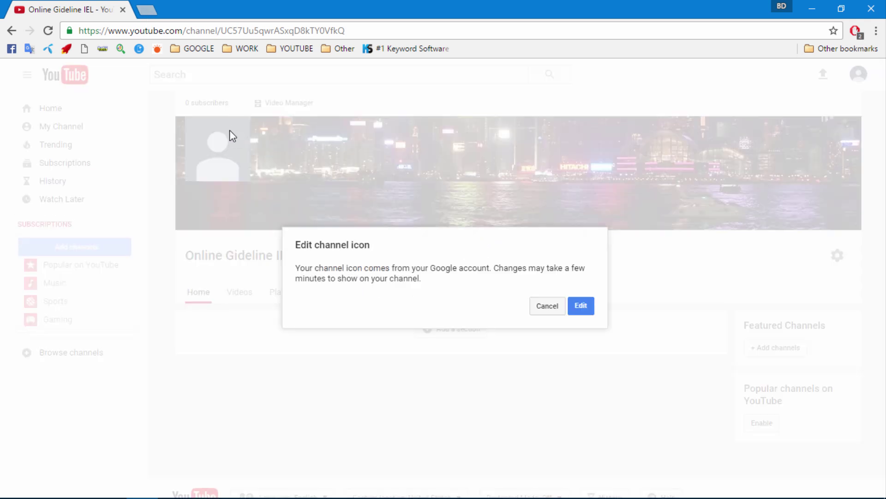
left_click(580, 305)
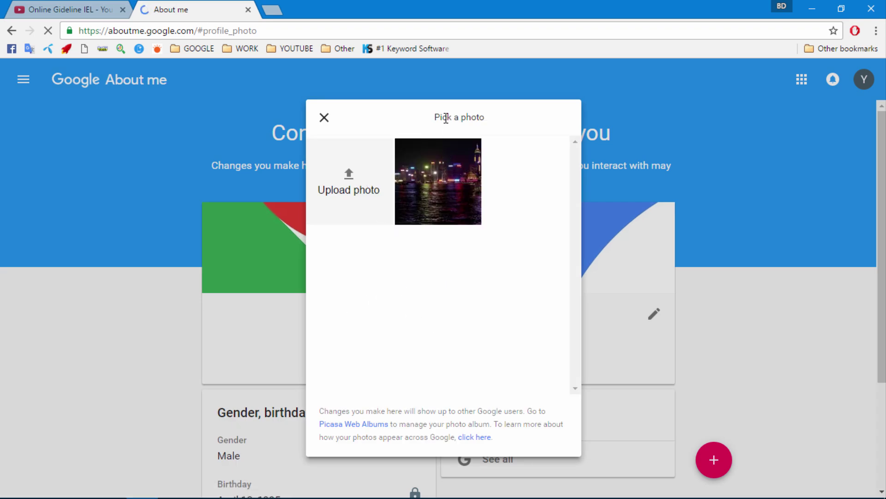
left_click(442, 189)
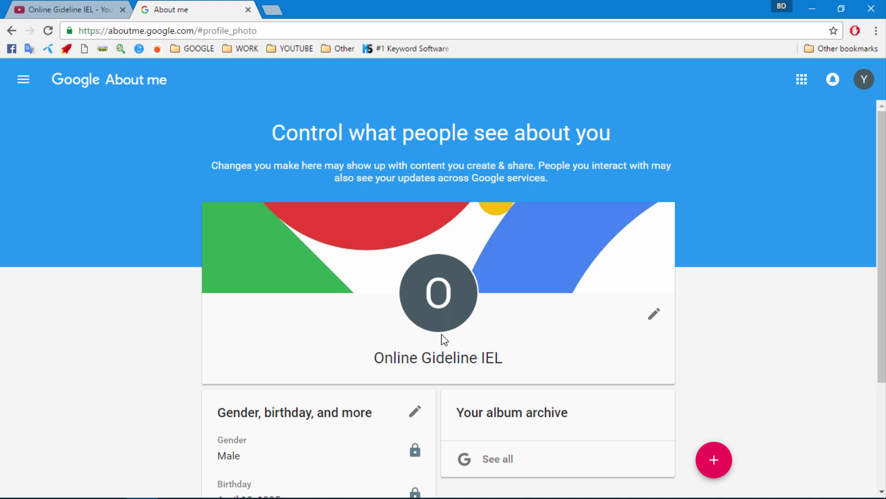
left_click(431, 293)
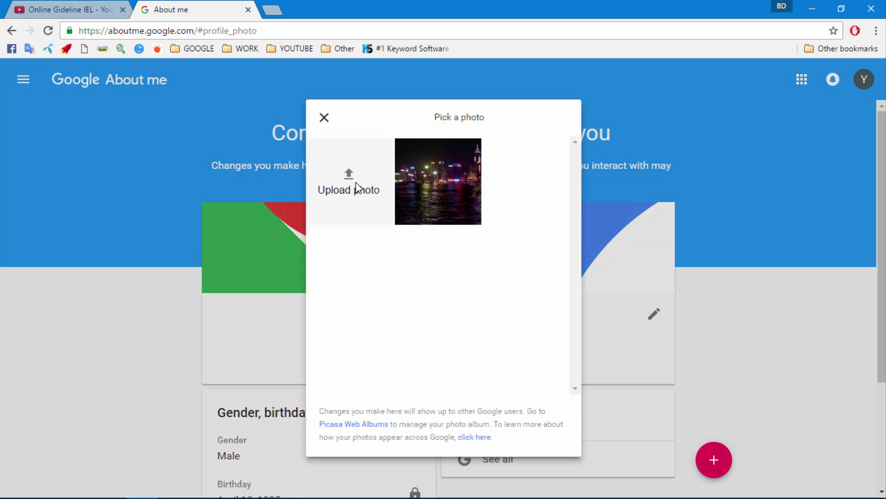
left_click(436, 187)
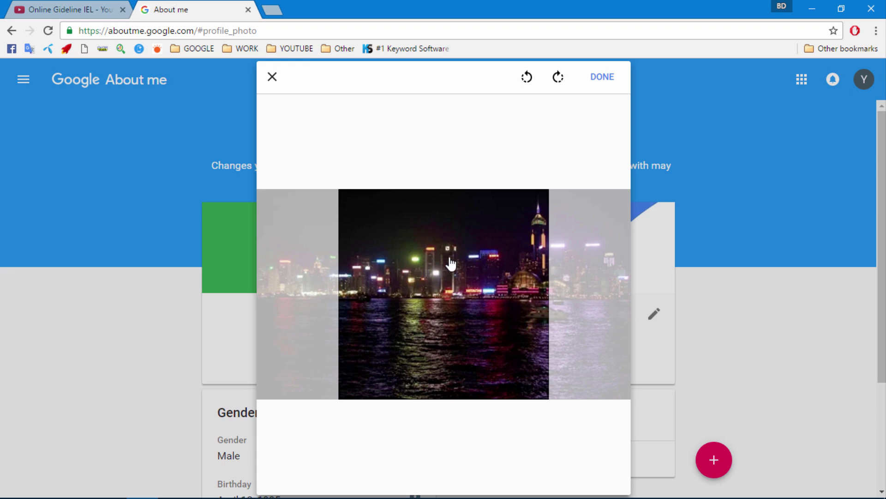
left_click(595, 77)
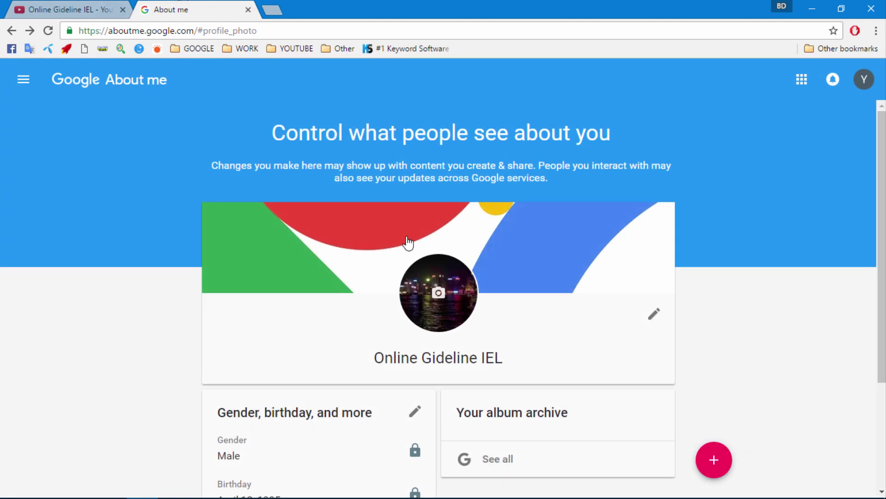
left_click(248, 10)
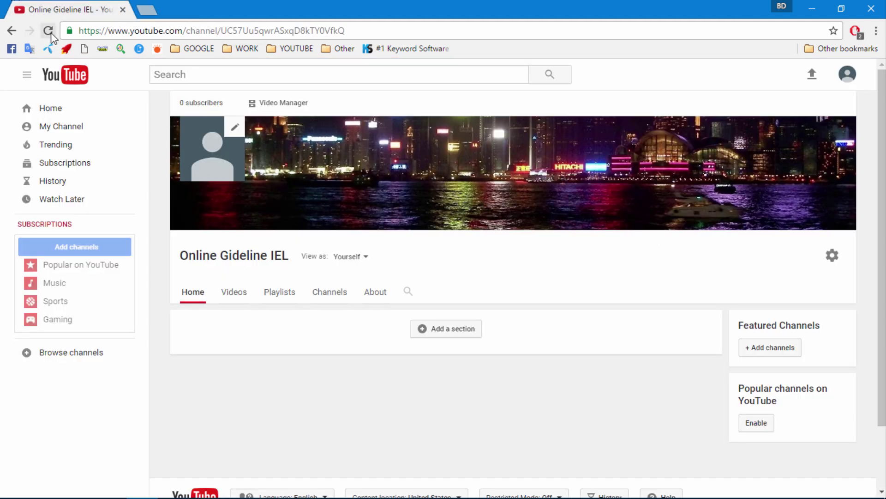
left_click(48, 31)
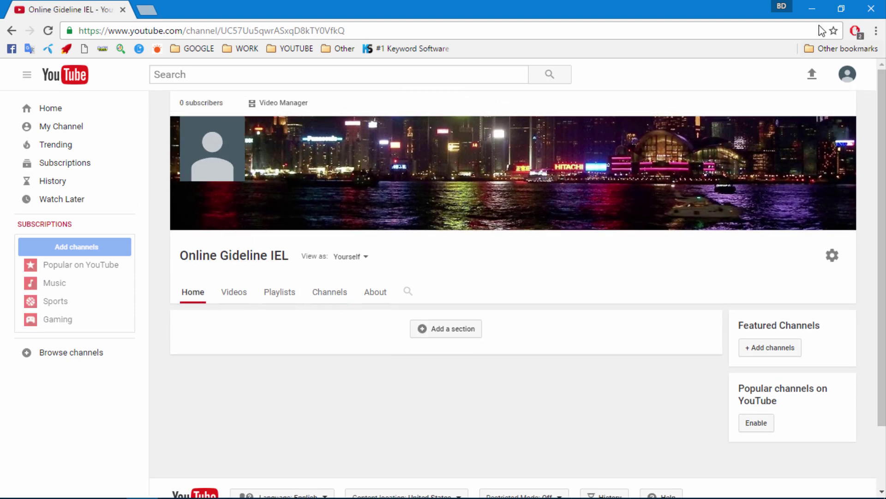
left_click(847, 76)
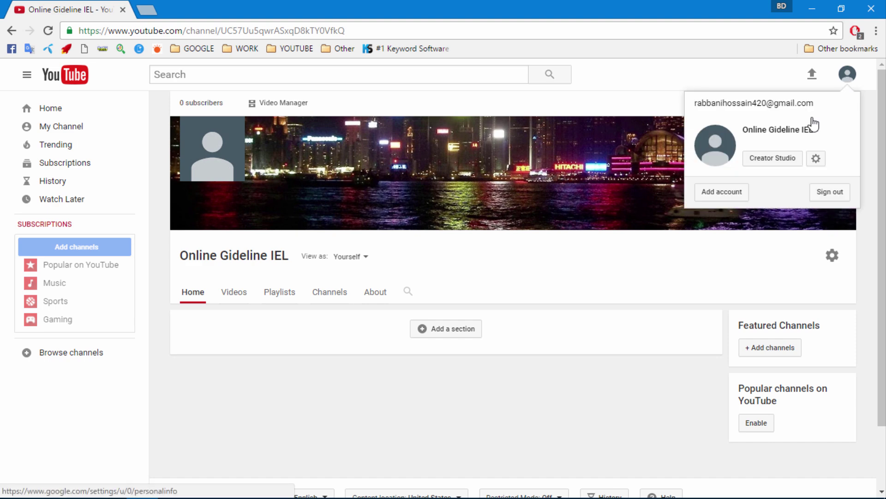
left_click(765, 162)
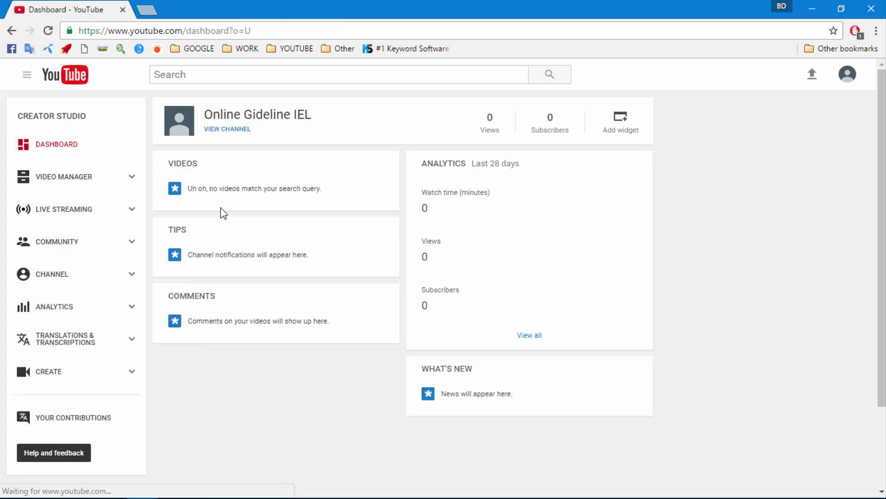
left_click(43, 279)
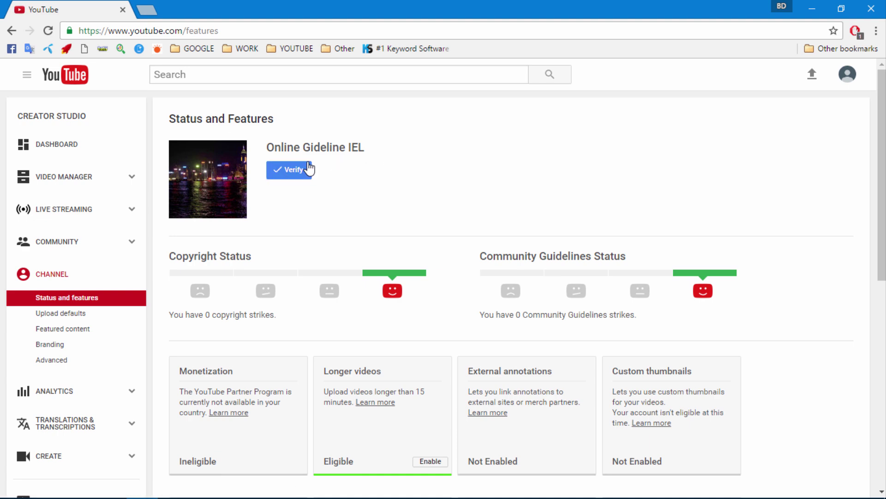
left_click(289, 172)
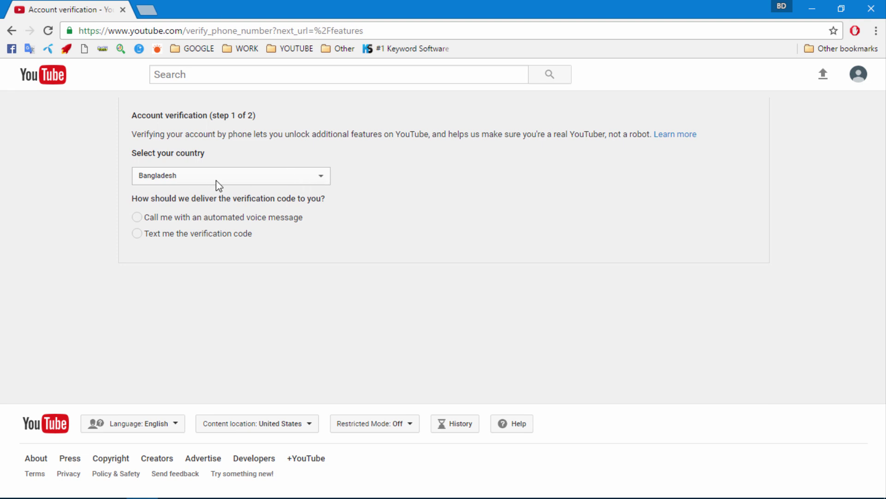
- Request the verification code by text message to the account's phone number
left_click(137, 234)
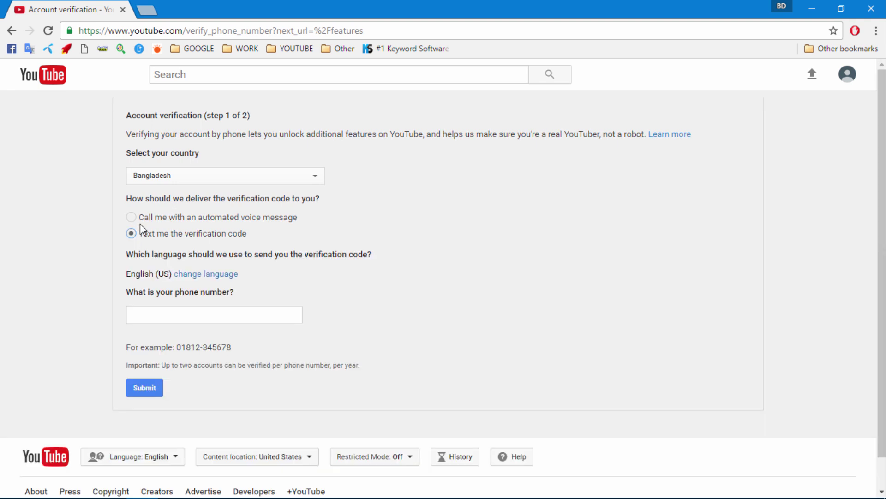
left_click(162, 312)
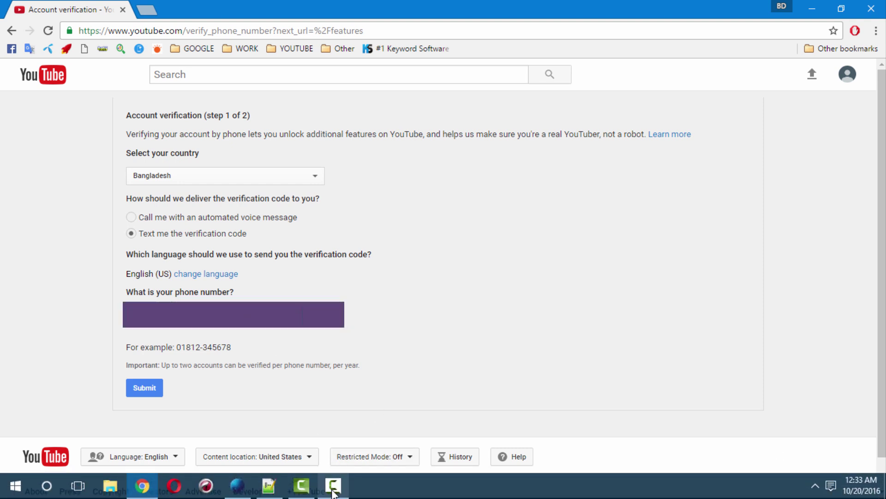
left_click(334, 492)
left_click(825, 450)
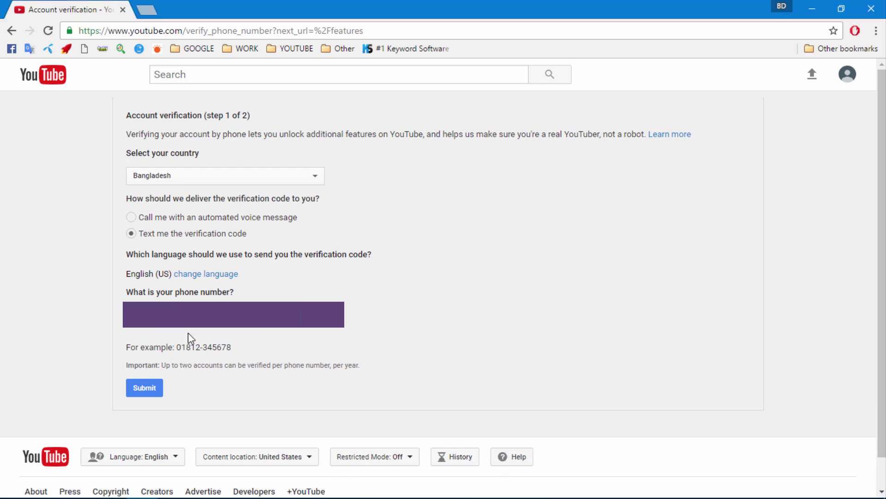
left_click(144, 390)
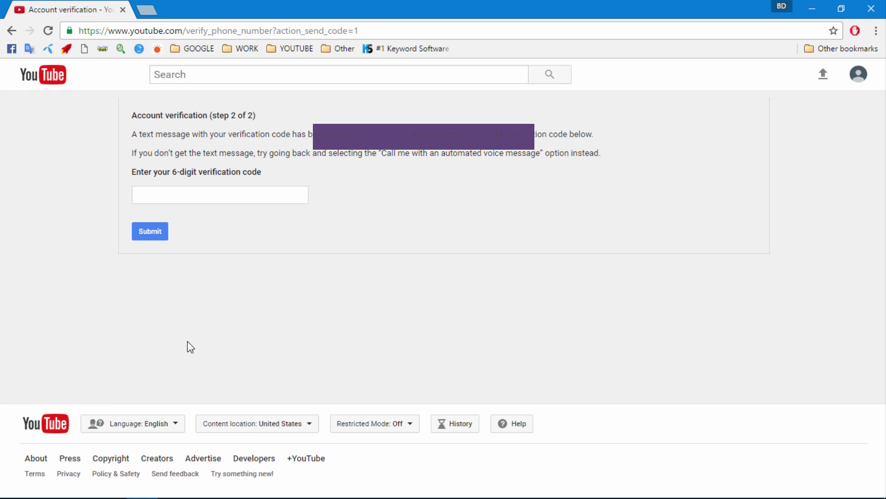
- Enter the 6-digit verification code, submit it, and continue once verified
left_click(182, 196)
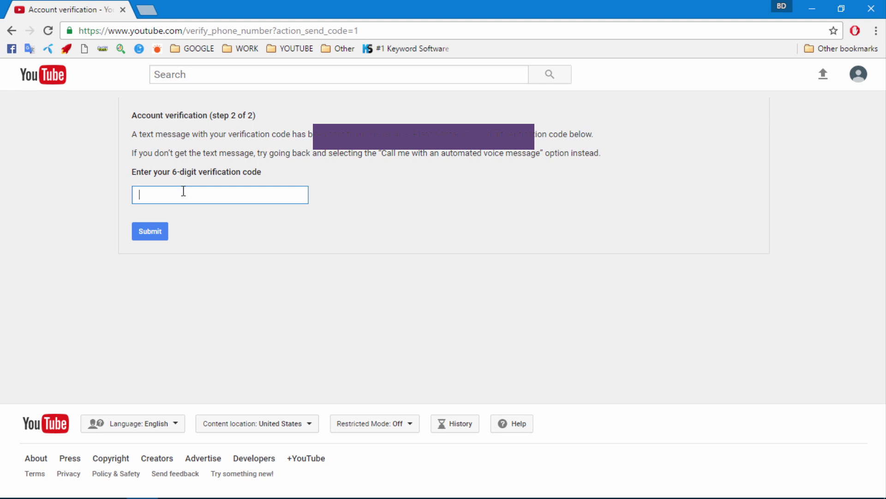
left_click(334, 485)
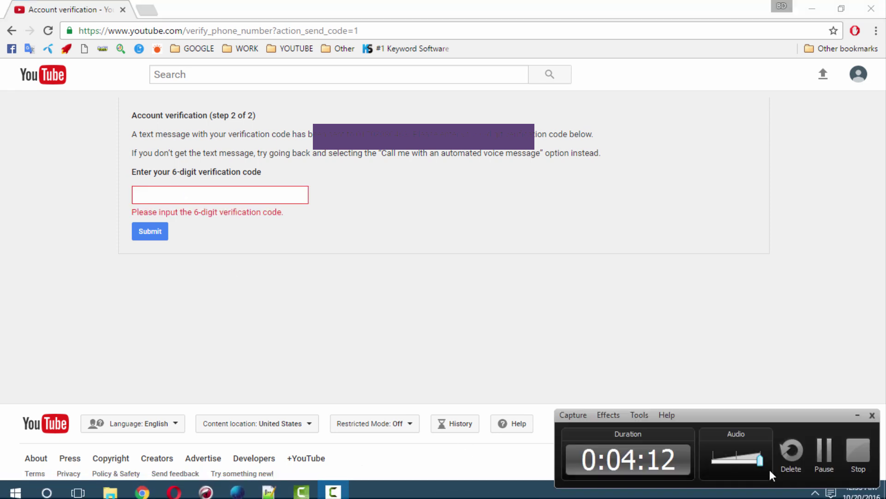
left_click(820, 463)
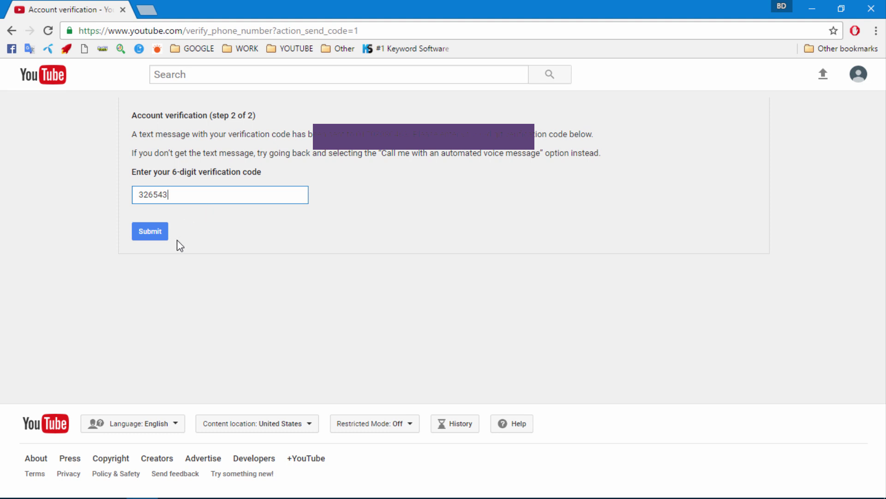
left_click(147, 236)
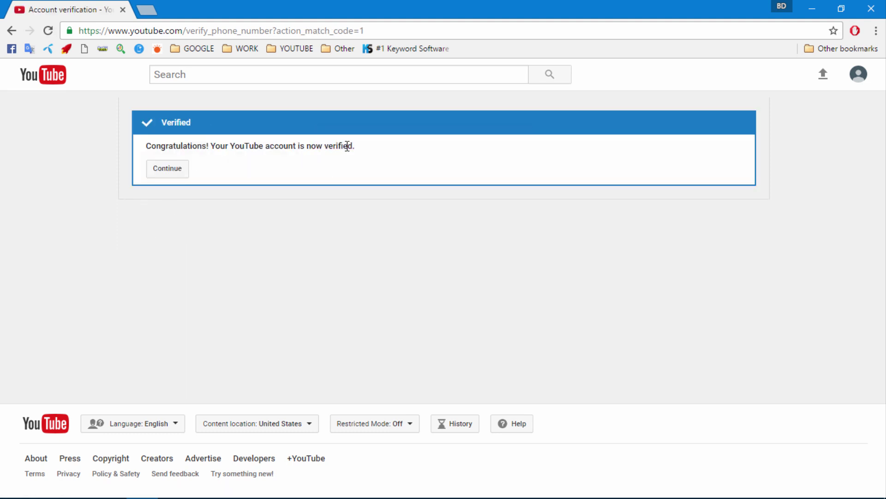
left_click(166, 173)
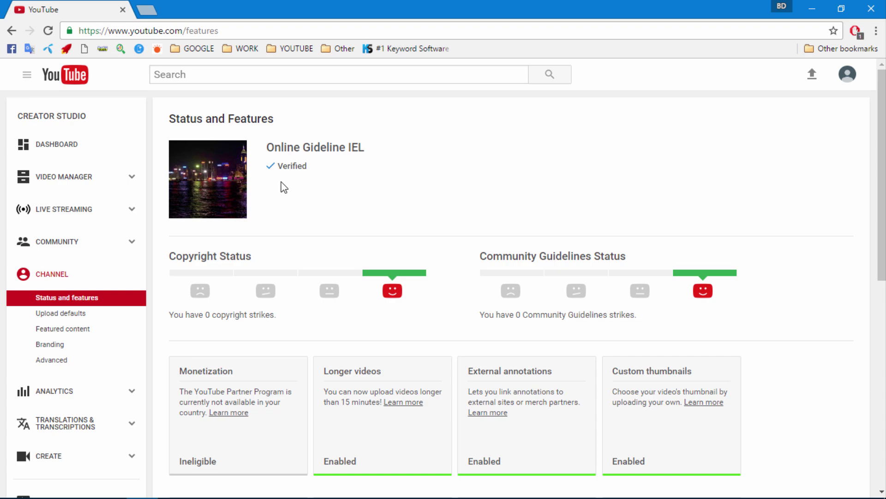
- Scroll through the Status and features page to review the newly enabled features
scroll(235, 227, "down", 5)
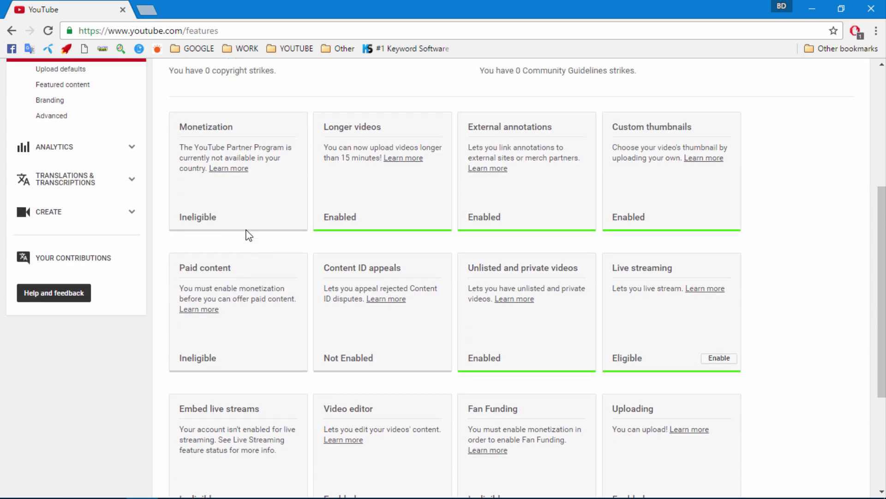
scroll(135, 178, "up", 5)
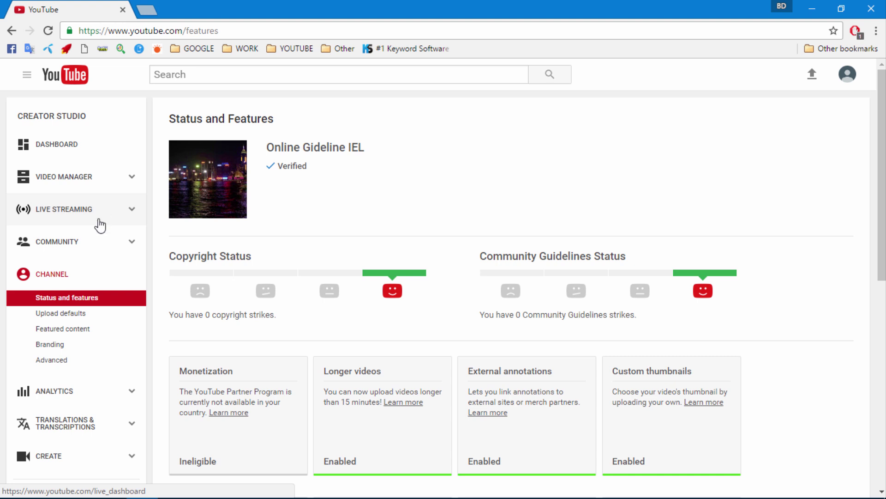
scroll(59, 327, "down", 1)
scroll(62, 327, "up", 1)
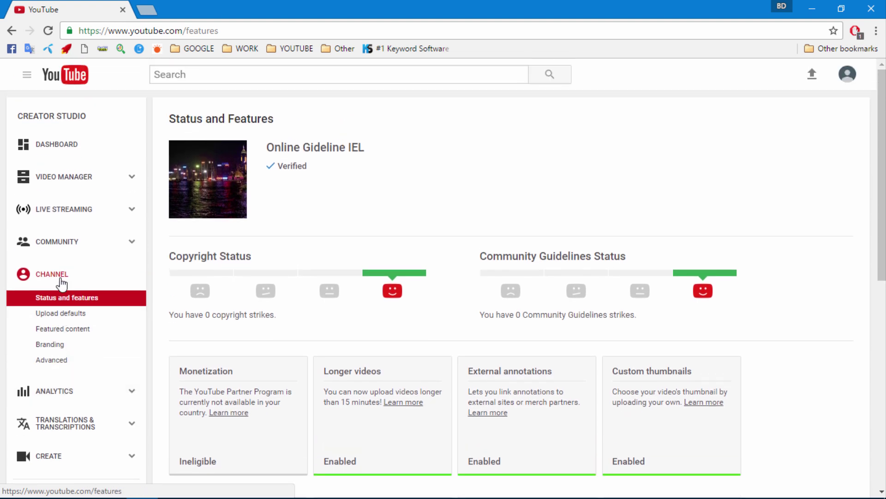
scroll(60, 296, "down", 1)
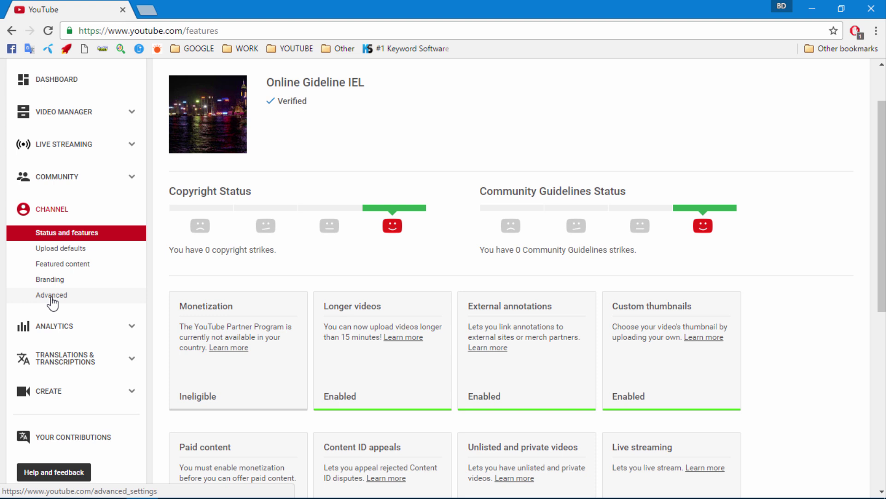
- Set the channel country to United States in Advanced settings, save, and return to Status and features
left_click(52, 298)
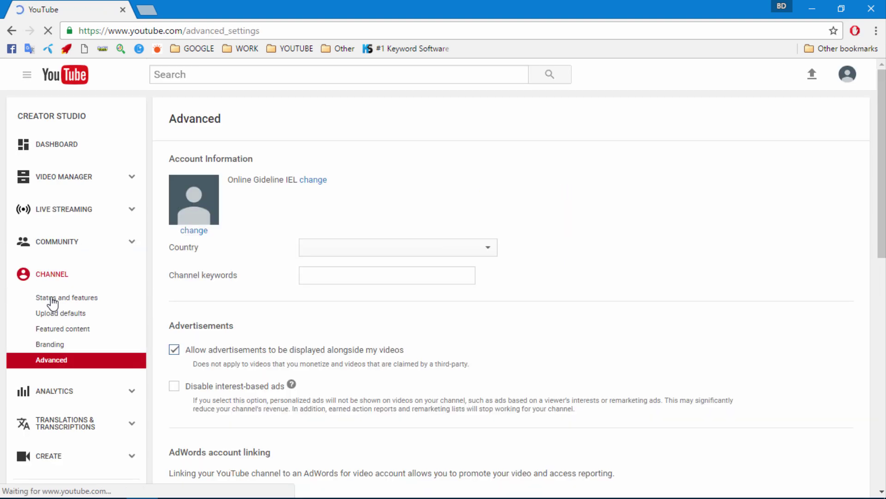
left_click(335, 251)
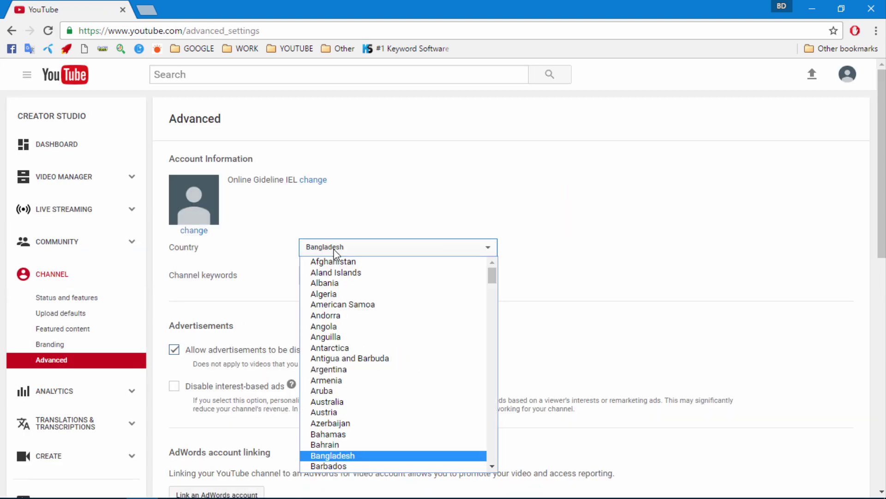
scroll(342, 418, "down", 4)
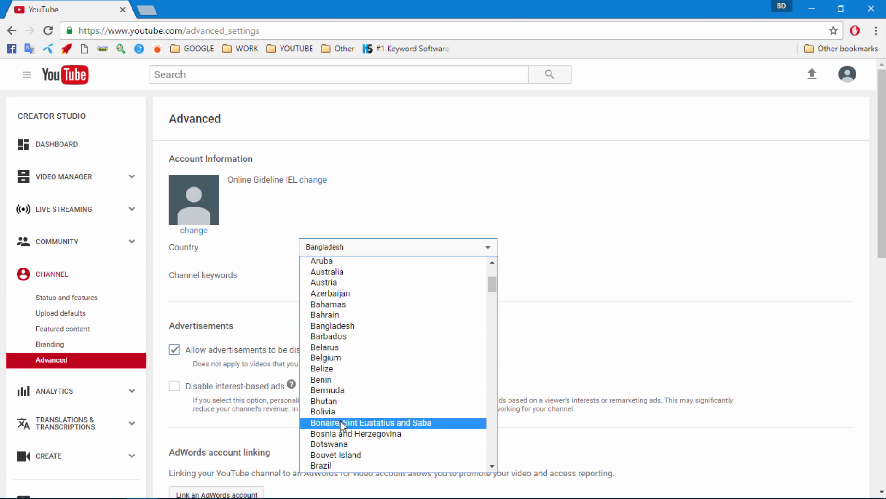
scroll(334, 411, "down", 20)
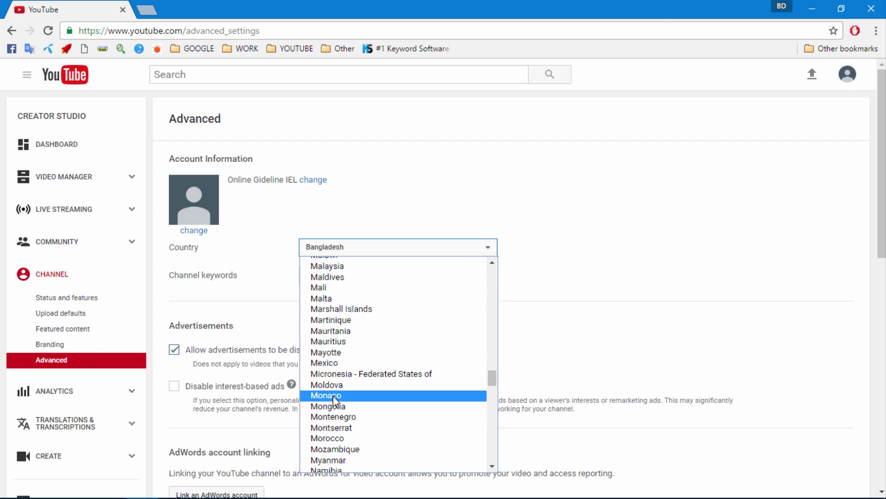
scroll(342, 416, "down", 15)
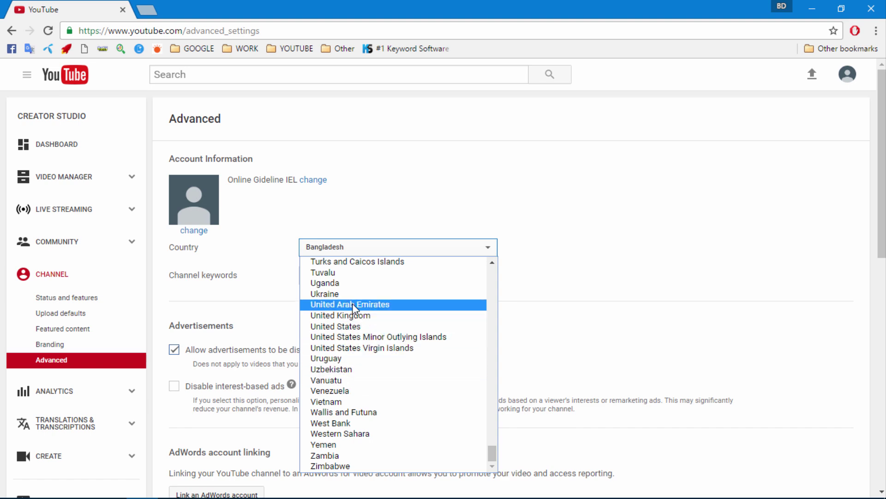
left_click(357, 327)
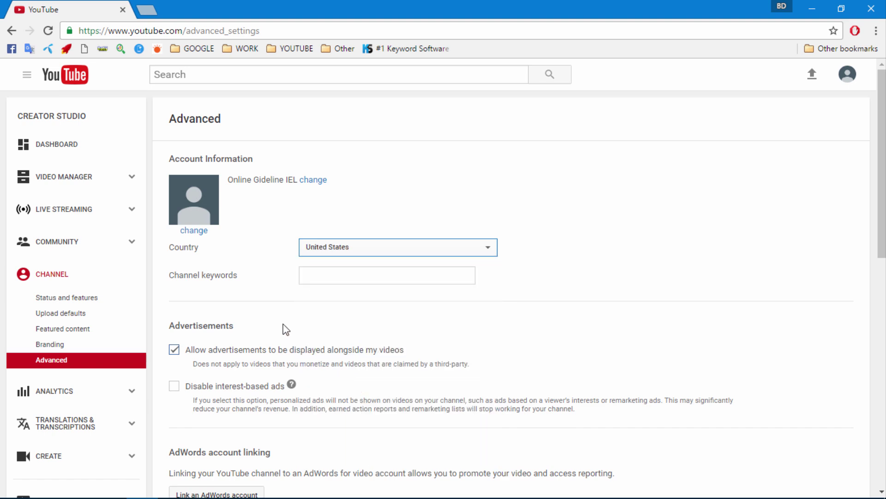
scroll(266, 336, "down", 4)
scroll(228, 333, "down", 7)
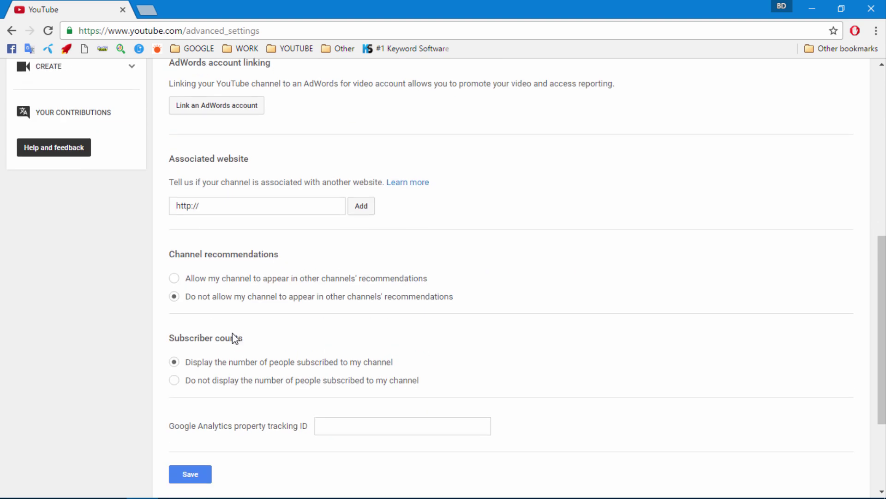
left_click(196, 335)
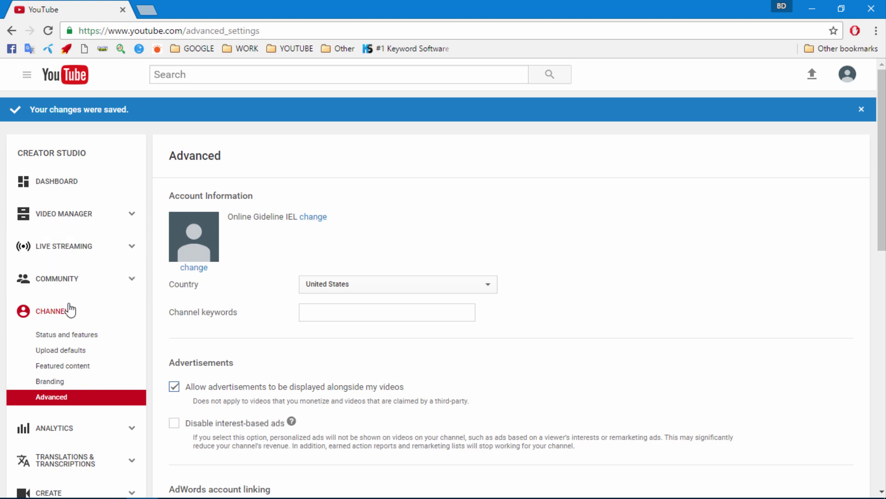
left_click(59, 337)
scroll(236, 323, "down", 1)
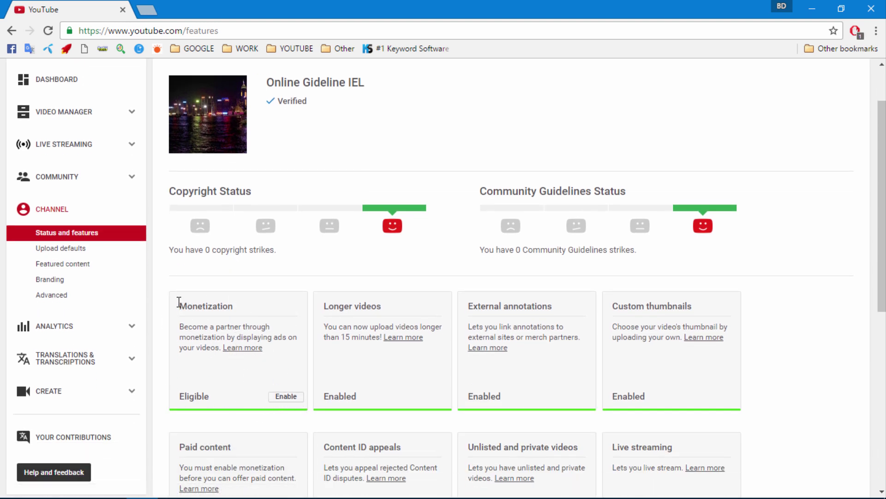
- Enable monetization by ticking all three partner terms and accepting the agreement
left_click(285, 397)
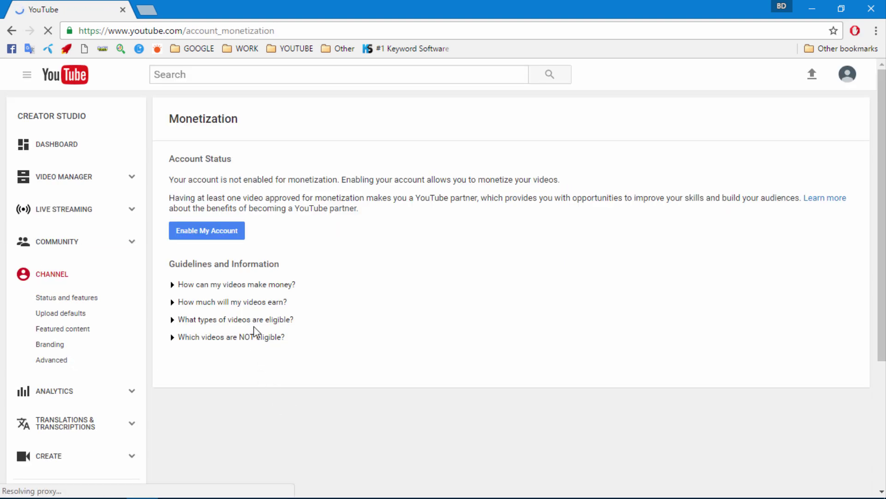
left_click(204, 231)
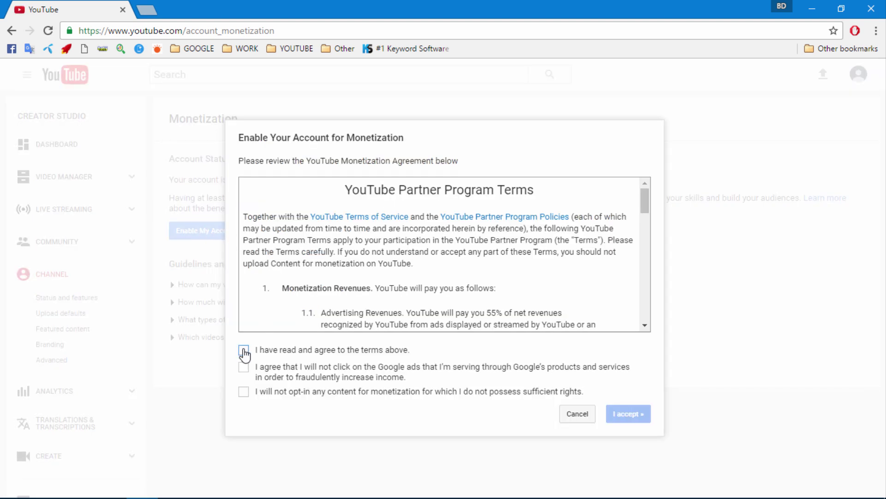
left_click(244, 350)
left_click(243, 367)
left_click(244, 390)
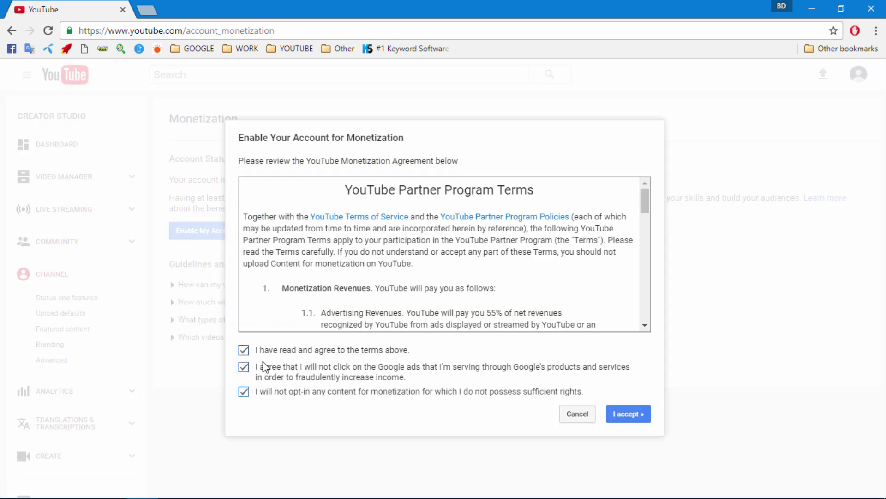
left_click(629, 418)
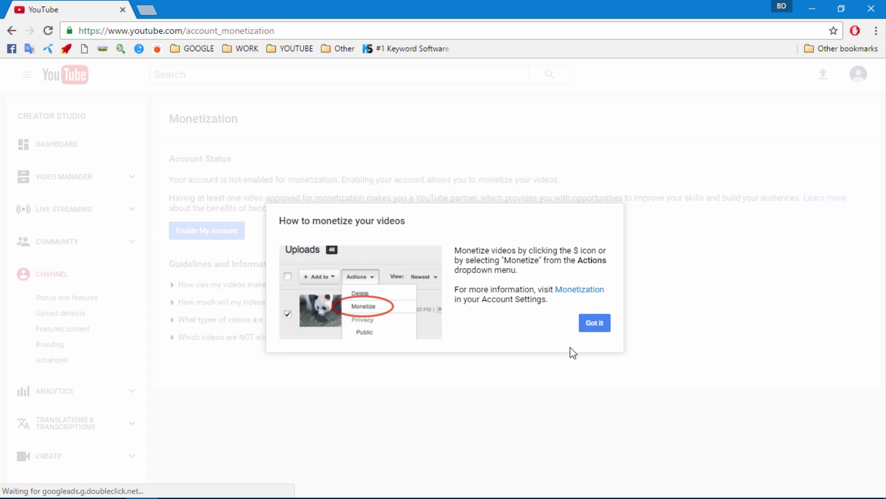
left_click(594, 328)
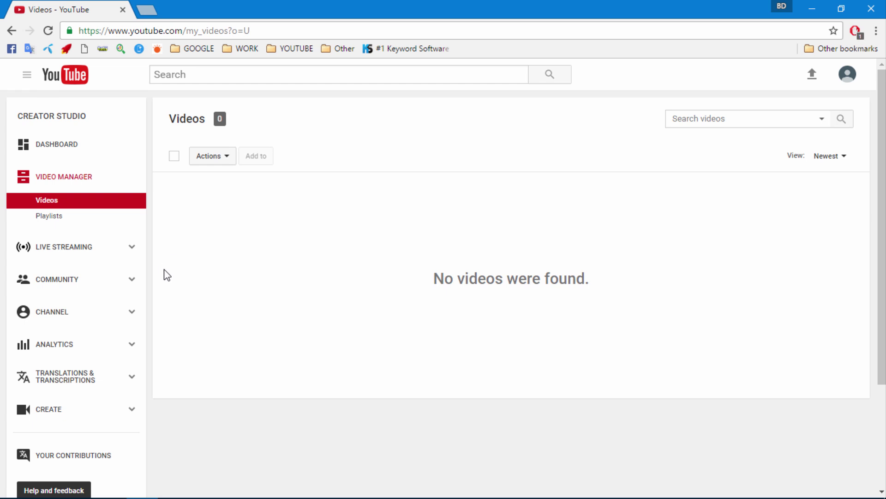
- Go back to the channel status page and open its monetization settings
left_click(54, 318)
scroll(155, 312, "down", 2)
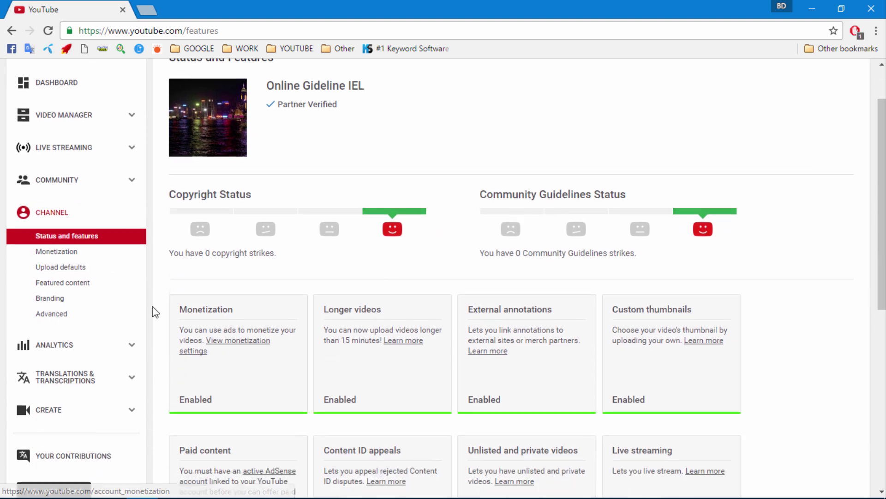
left_click(231, 342)
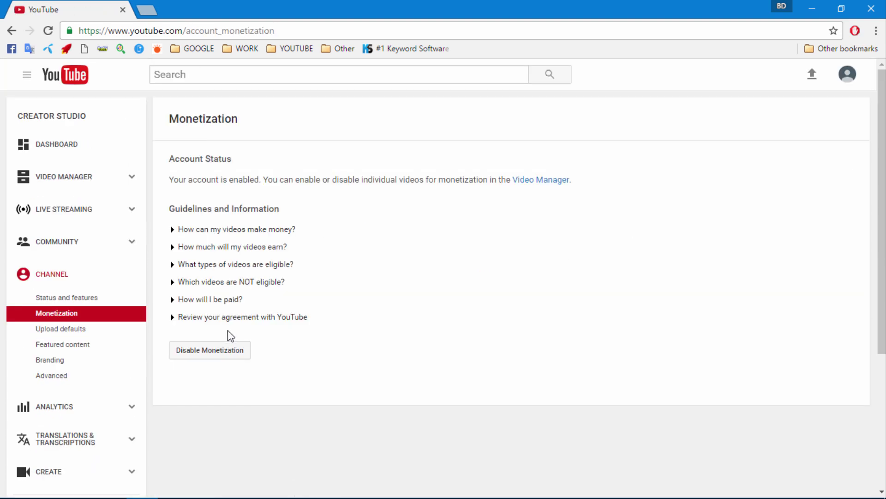
- Expand all six monetization guideline answers, then follow the 'associate an AdSense account' link
left_click(216, 231)
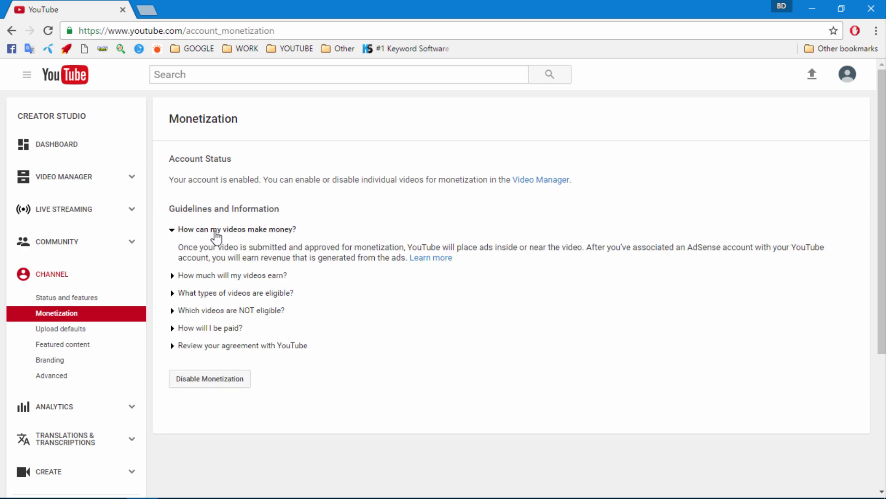
left_click(208, 276)
scroll(212, 277, "down", 3)
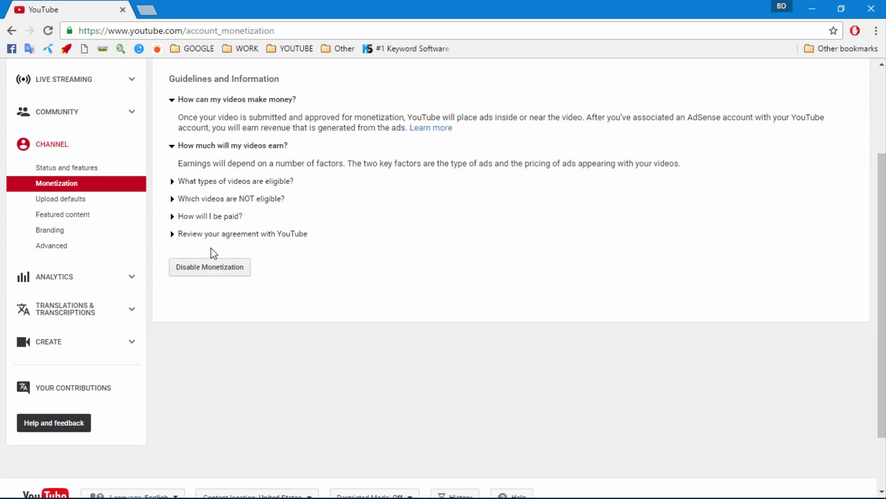
left_click(206, 183)
scroll(220, 282, "down", 1)
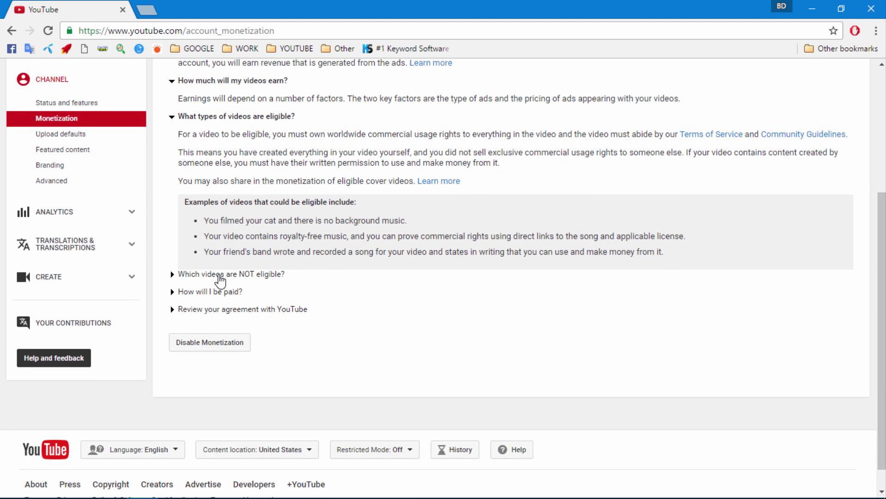
left_click(223, 276)
scroll(225, 280, "down", 3)
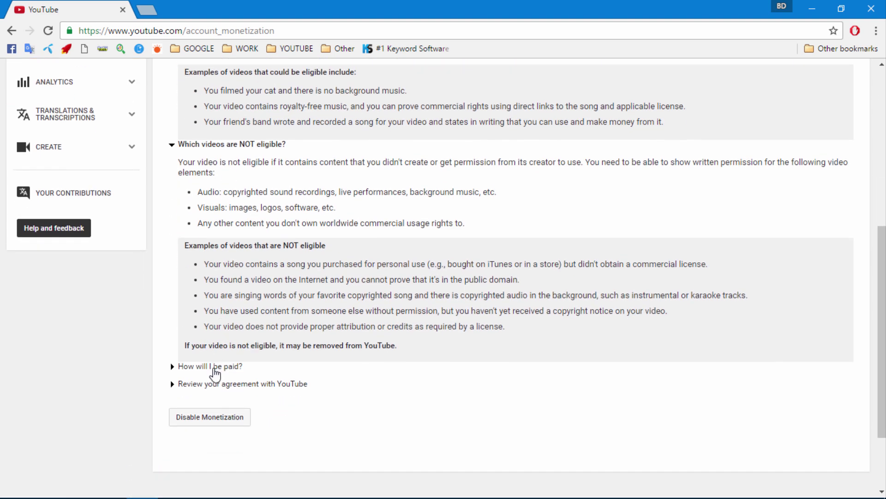
left_click(214, 368)
scroll(228, 364, "down", 1)
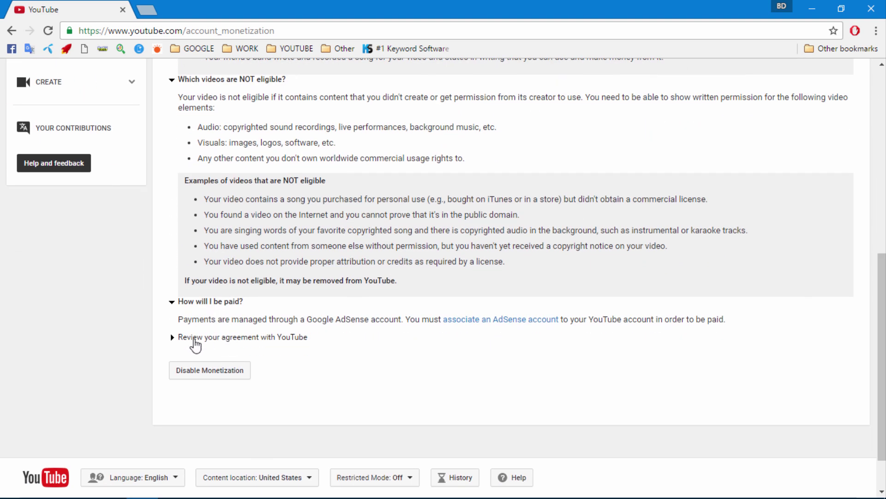
left_click(195, 340)
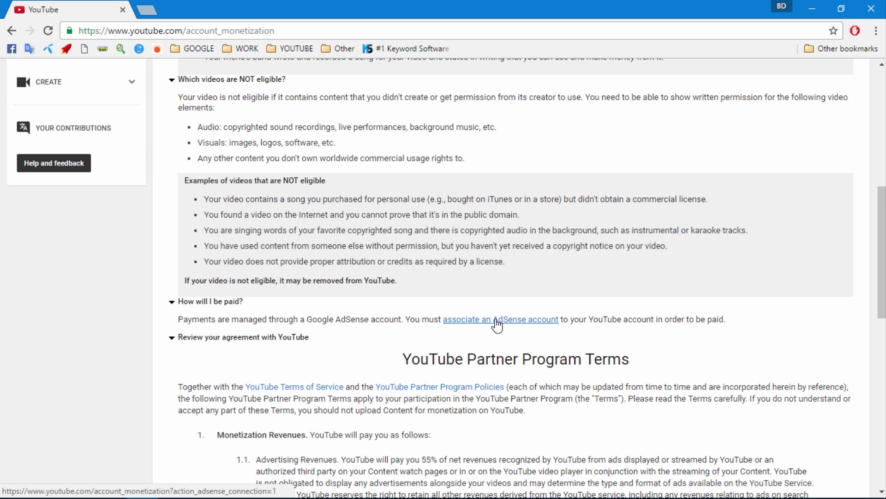
left_click(496, 319)
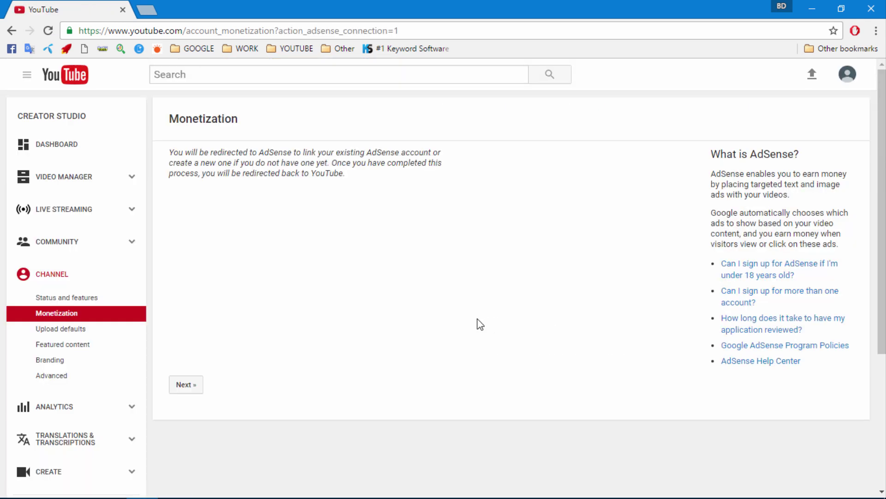
- Continue on to the AdSense signup and load Gmail in a new browser tab
left_click(186, 384)
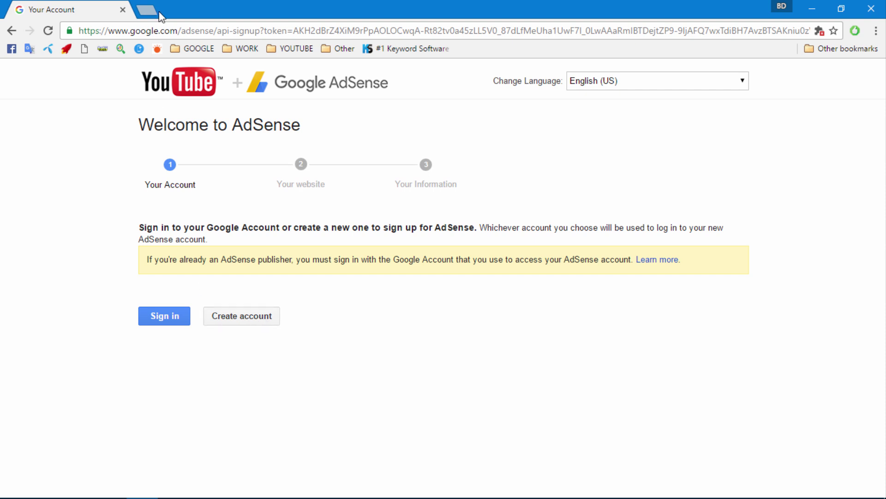
left_click(146, 9)
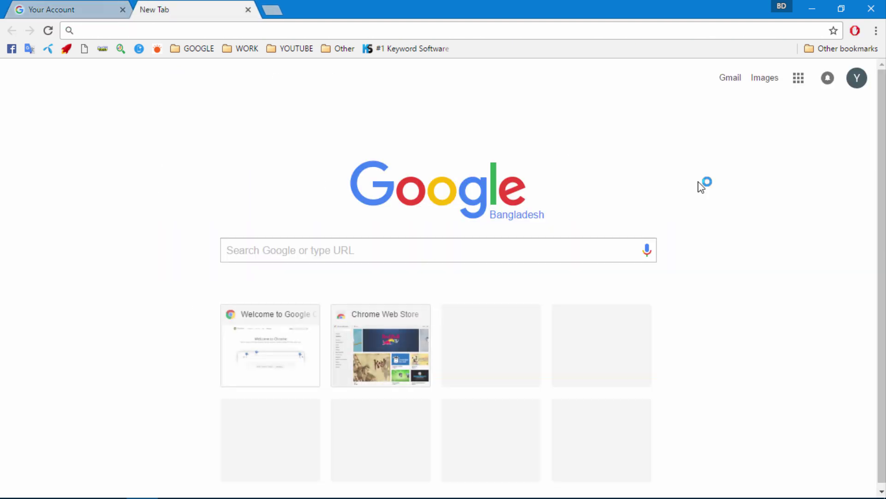
left_click(867, 68)
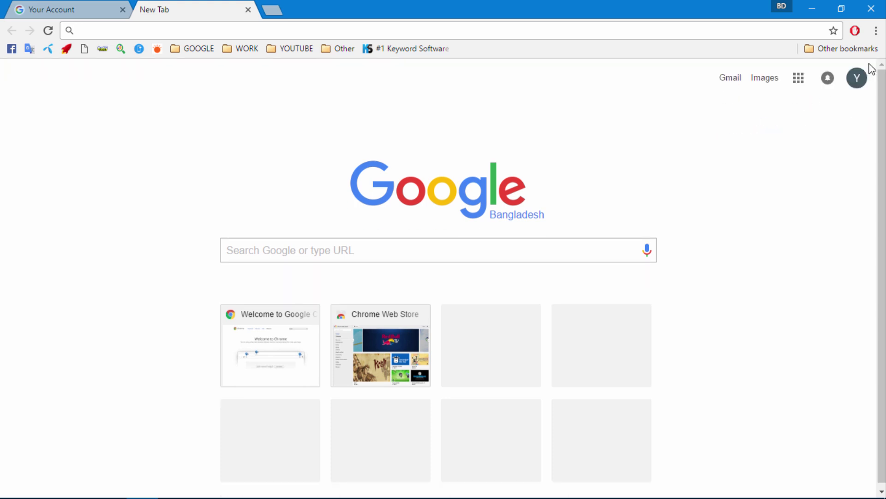
left_click(731, 77)
- Sign in to AdSense with the Google account while Gmail loads
left_click(91, 13)
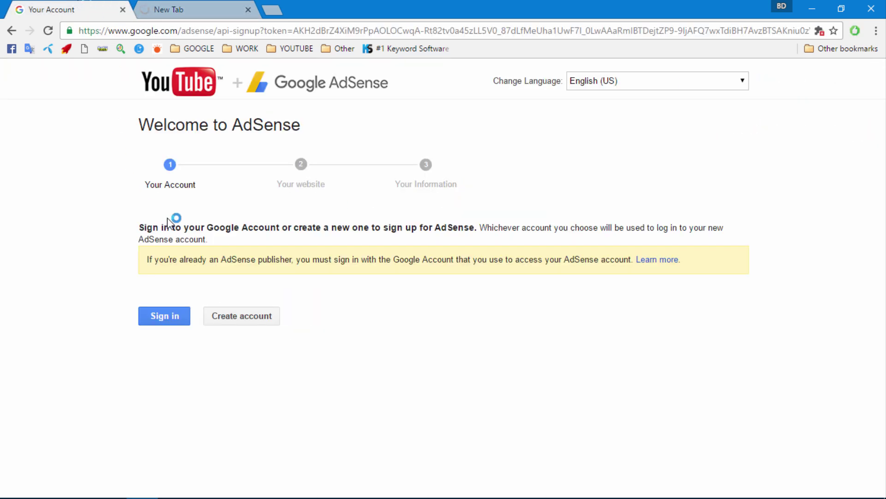
left_click(164, 317)
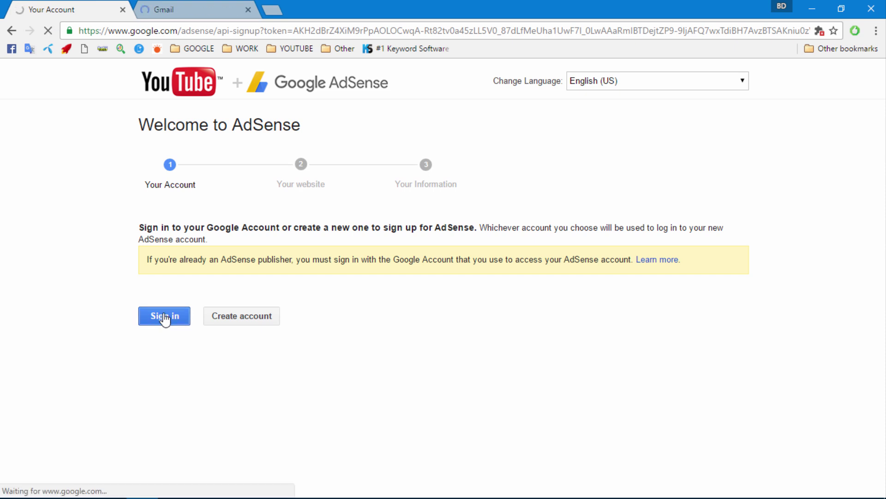
left_click(181, 9)
- Keep the YouTube channel URL as the website and save the site details
left_click(76, 10)
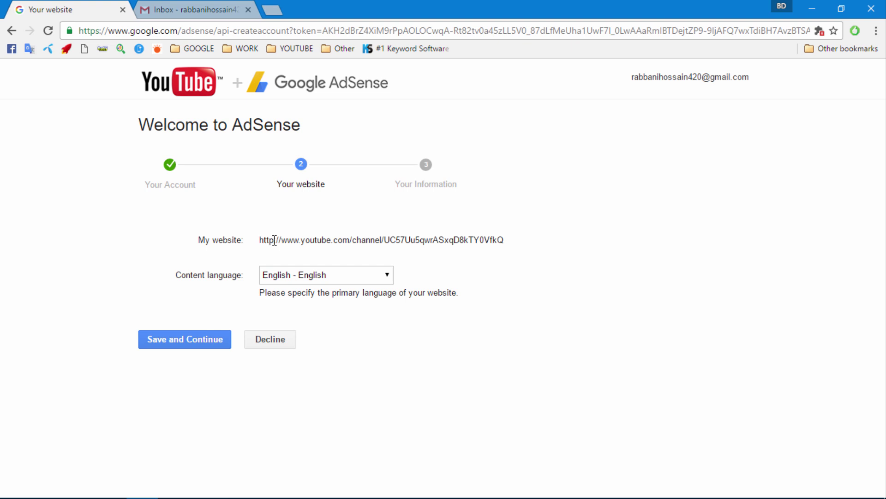
left_click_drag(274, 240, 545, 242)
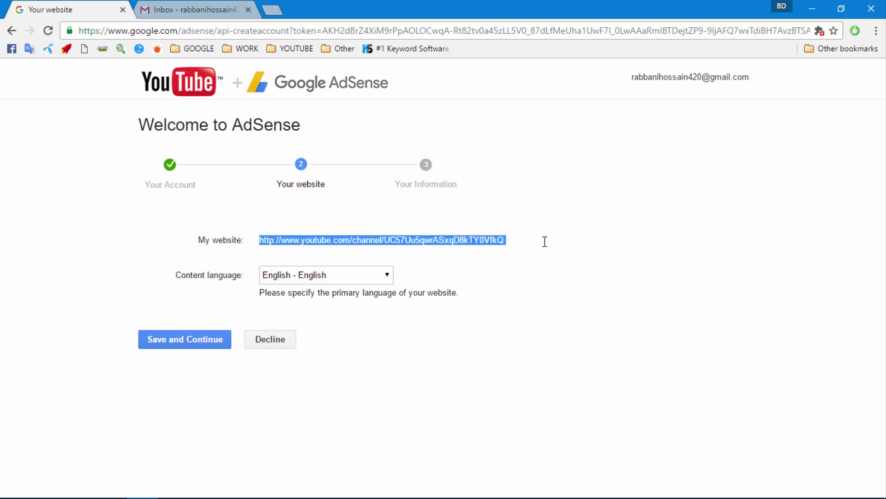
left_click(488, 241)
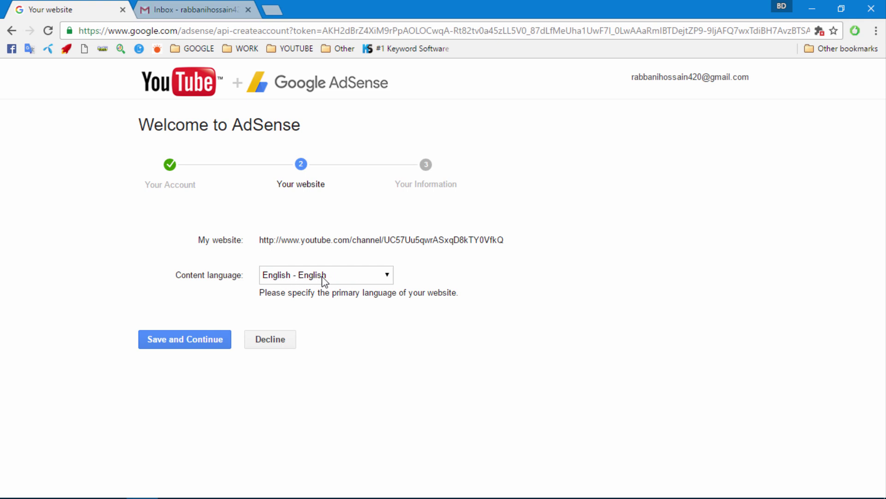
left_click(184, 344)
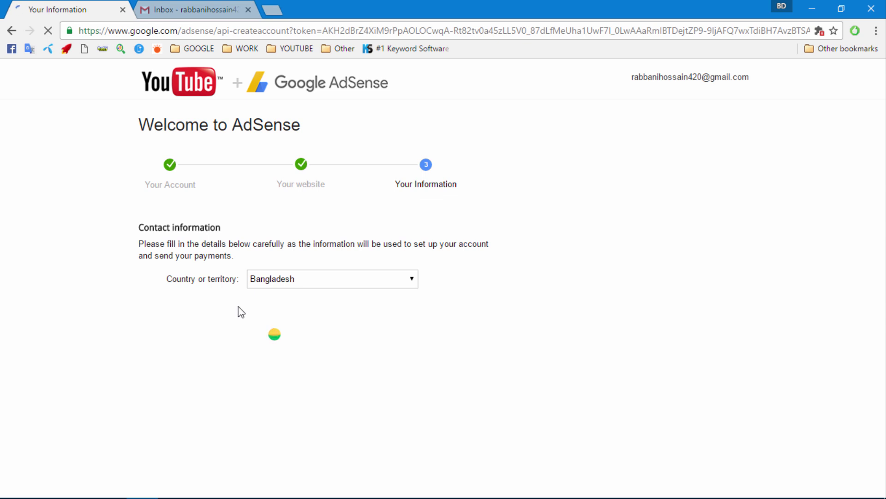
- Return from Gmail to the AdSense contact information form and look it over
left_click(162, 13)
left_click(82, 12)
mouse_move(522, 497)
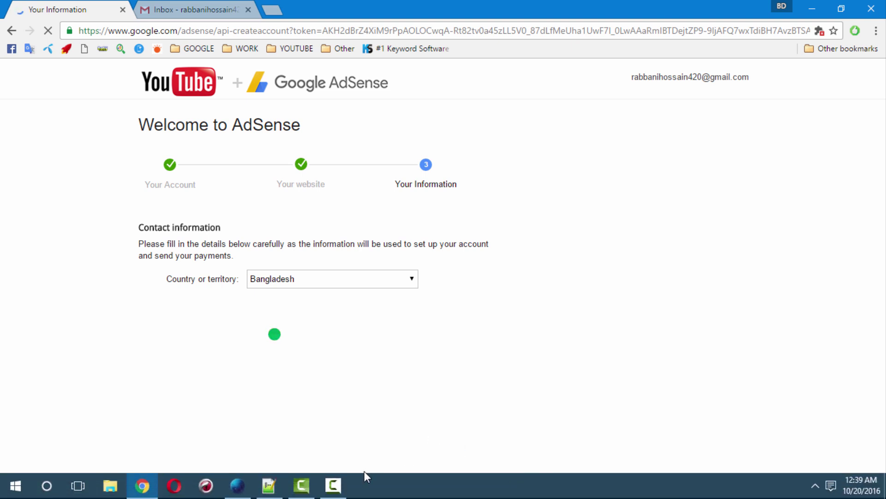
left_click(333, 484)
left_click(820, 468)
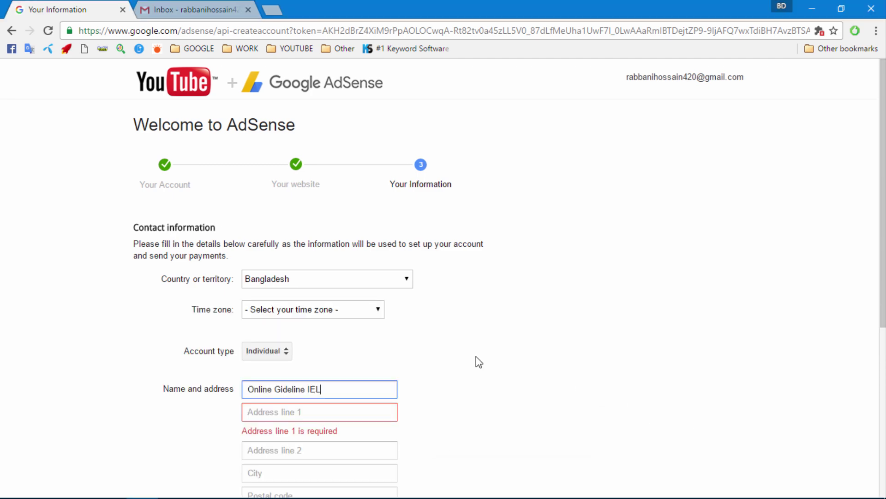
scroll(245, 250, "down", 6)
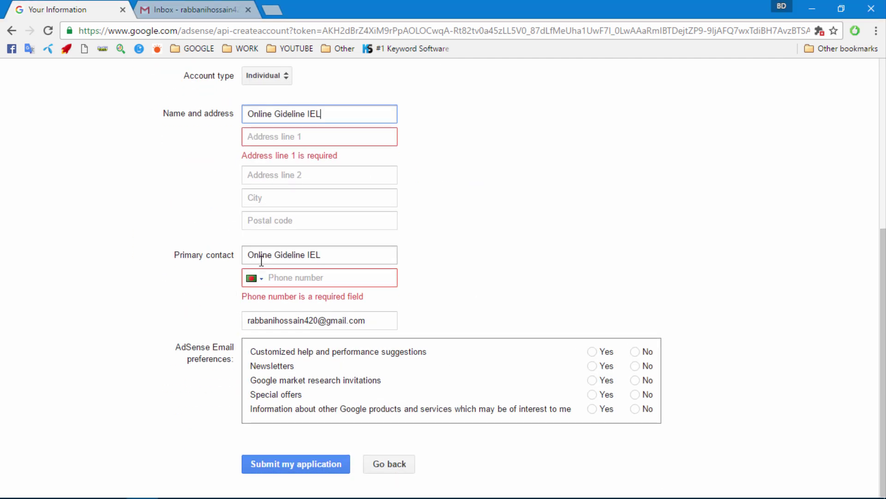
scroll(260, 260, "up", 3)
scroll(262, 261, "up", 3)
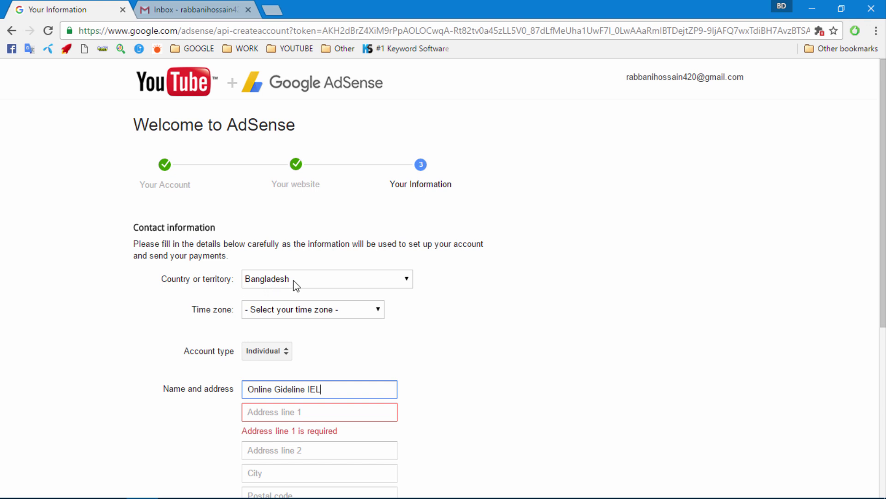
scroll(295, 285, "down", 1)
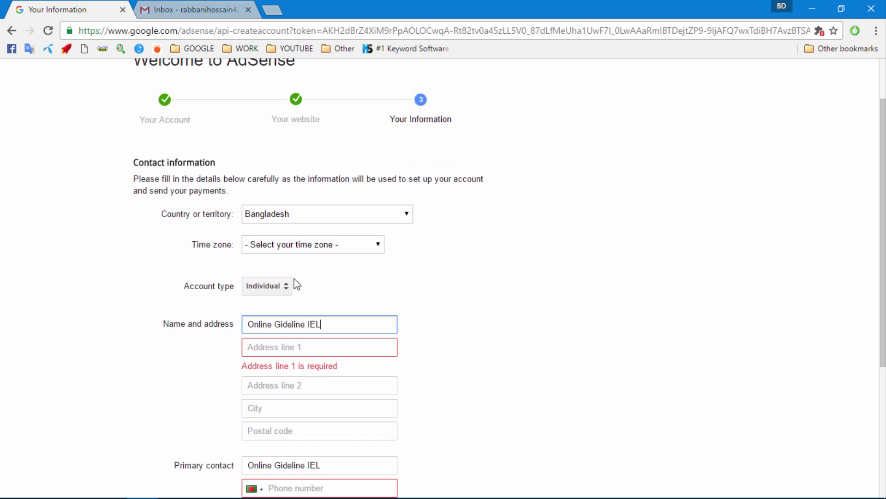
- Set the time zone to (UTC+06:00) Dhaka and keep Individual as the account type
left_click(279, 246)
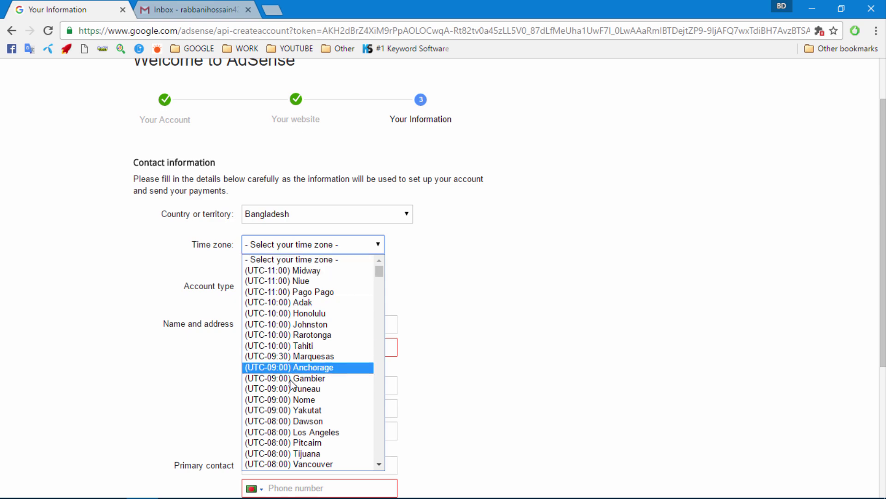
key("Down")
key("Down")
key("Down")
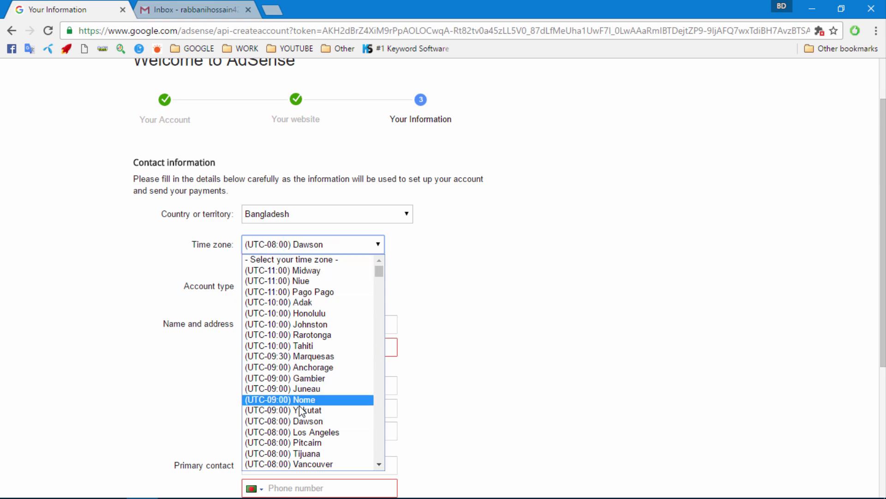
scroll(292, 402, "down", 15)
scroll(292, 406, "down", 20)
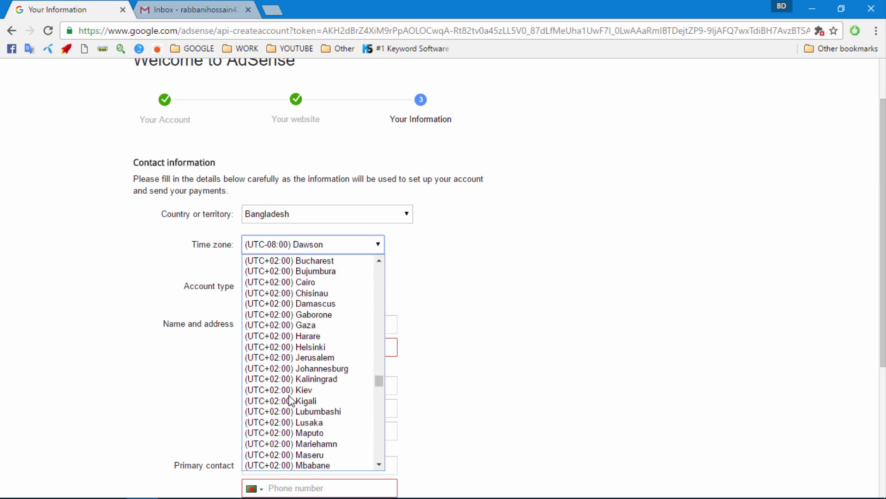
scroll(290, 415, "down", 20)
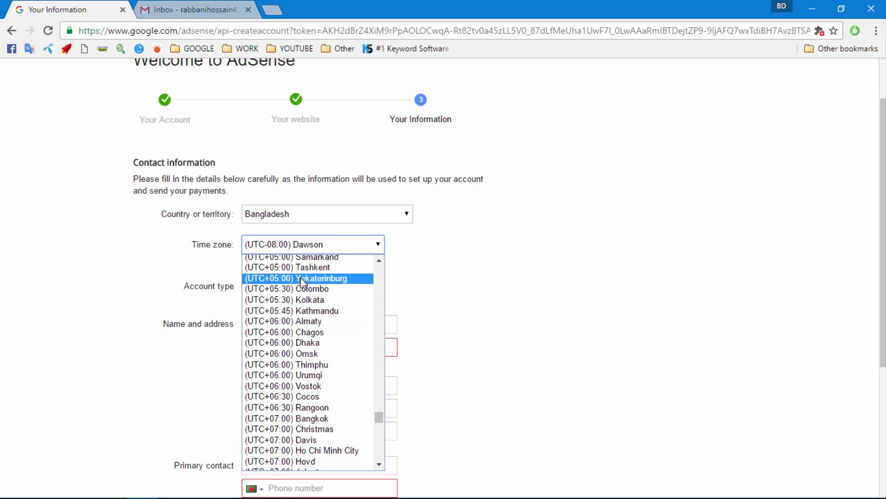
left_click(305, 342)
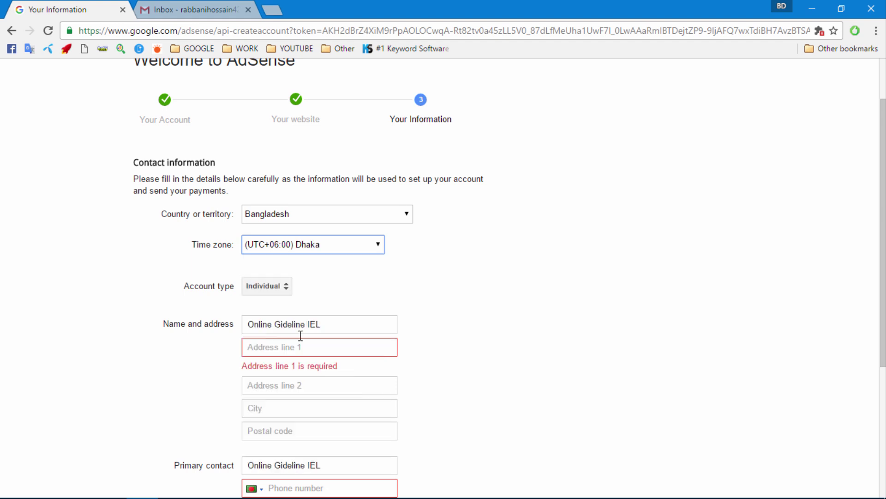
left_click(266, 287)
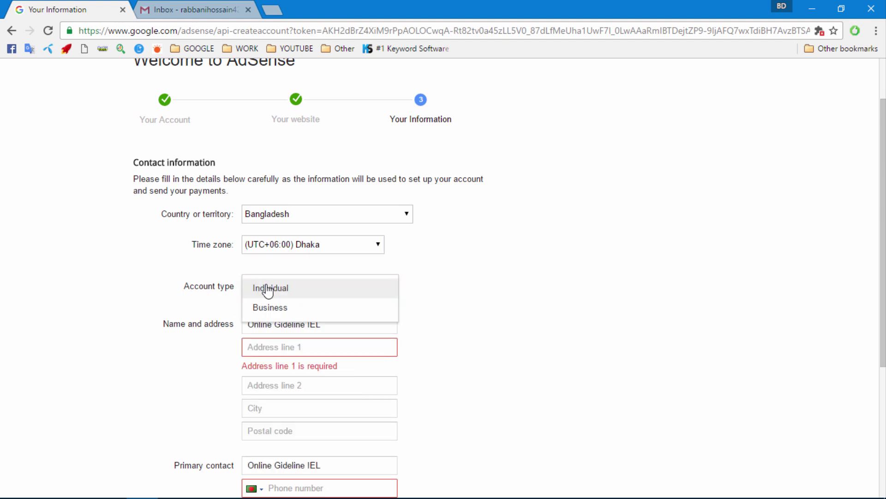
left_click(278, 296)
scroll(312, 299, "down", 1)
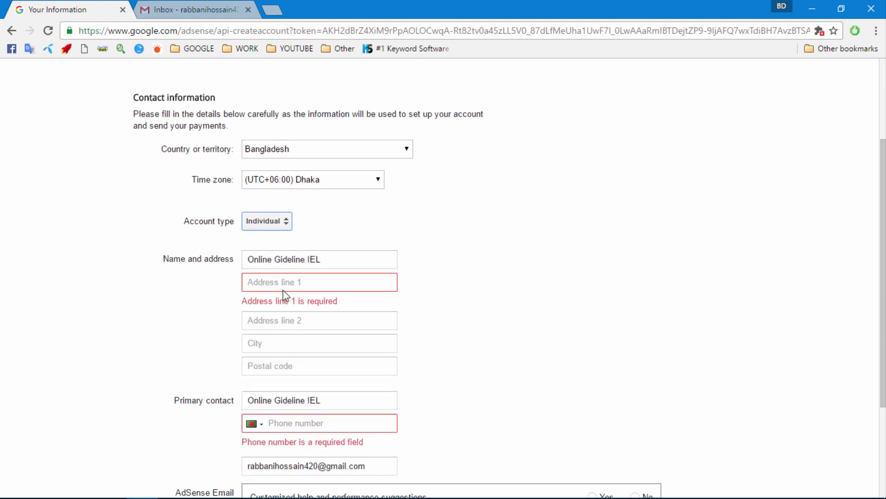
left_click(260, 264)
- Replace the old business name in the Name field with the applicant's full name
left_click_drag(336, 259, 218, 258)
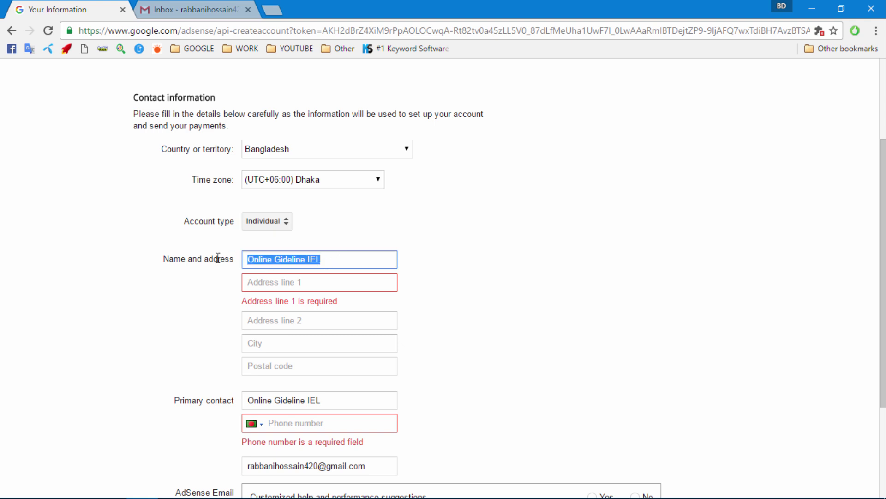
key("BackSpace")
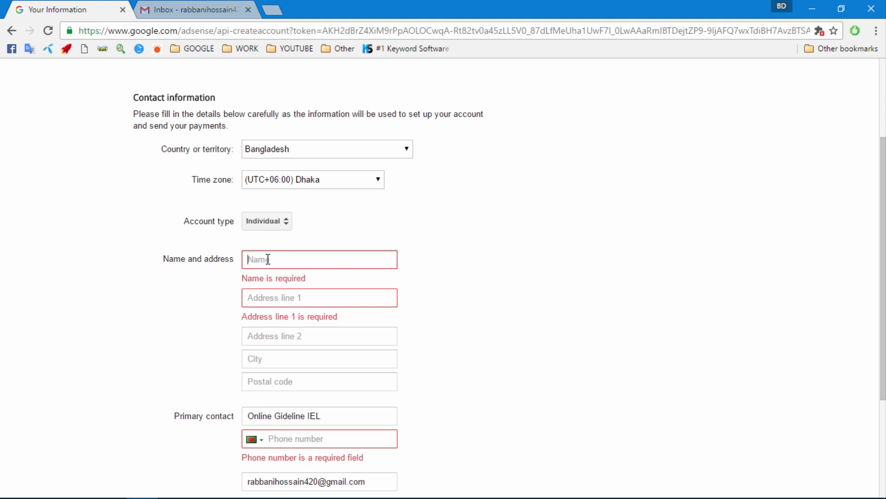
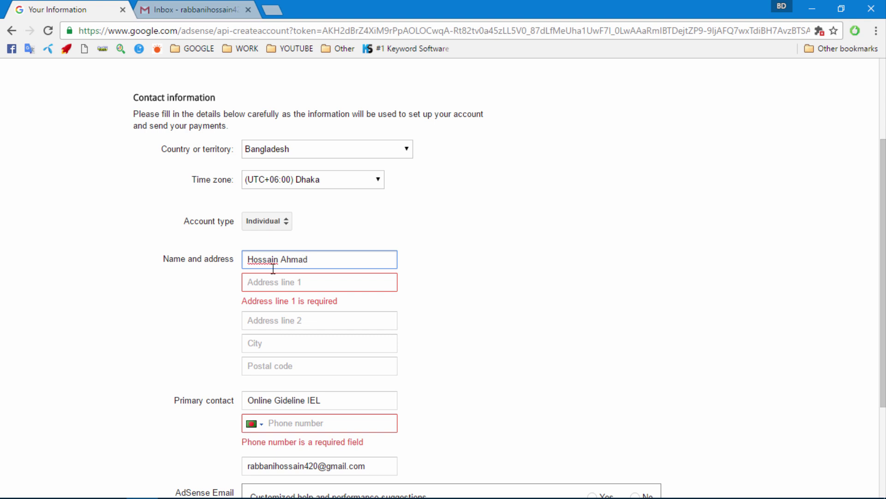
left_click(275, 279)
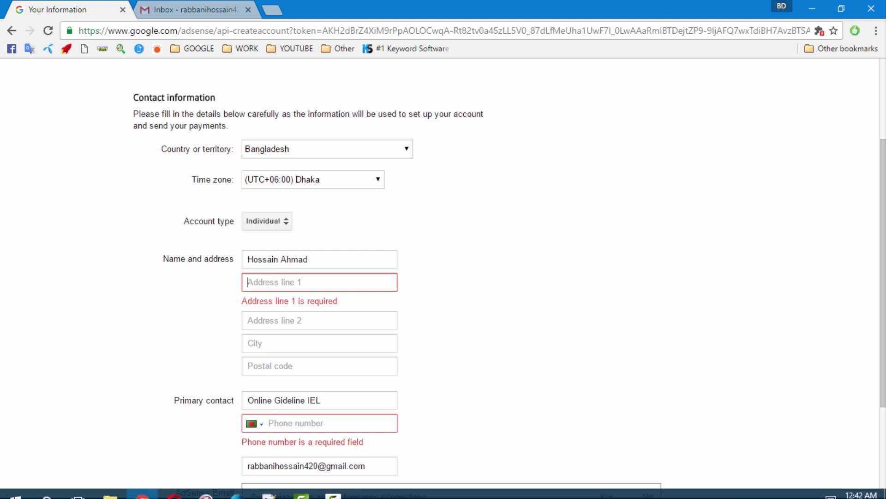
left_click(335, 487)
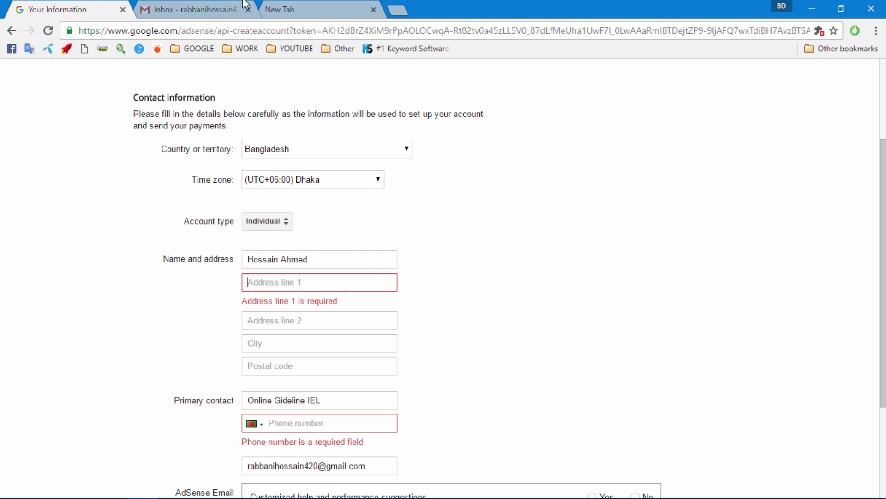
- Copy the street part of the address from the other tab into Address line 1
left_click(277, 10)
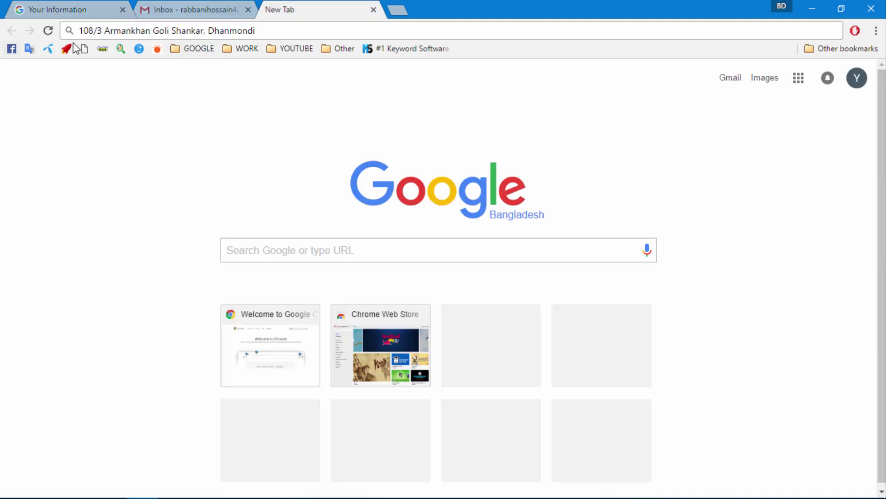
left_click_drag(170, 32, 4, 30)
key("ctrl+c")
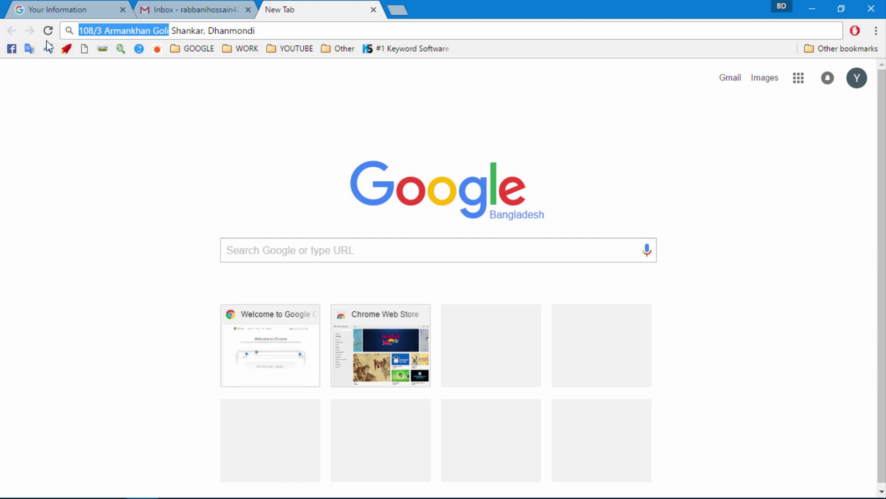
left_click(95, 6)
key("ctrl+v")
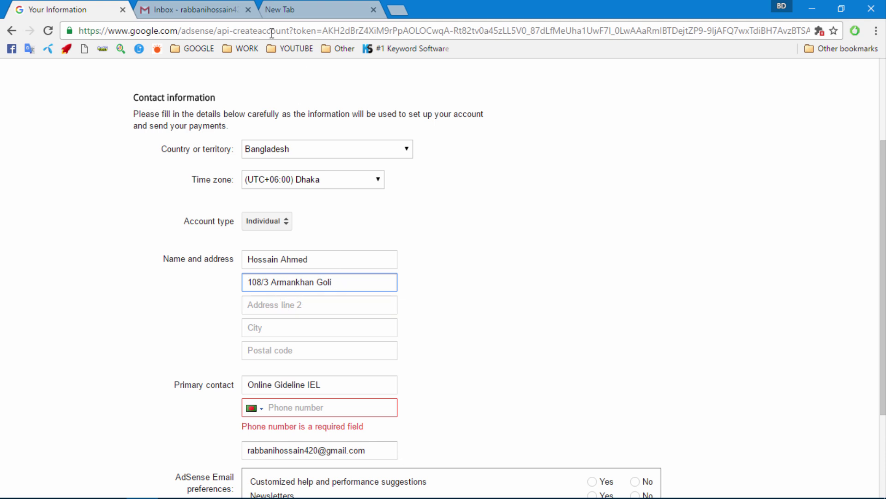
- Copy the locality part of the address into Address line 2
left_click(204, 7)
left_click(283, 7)
left_click(241, 30)
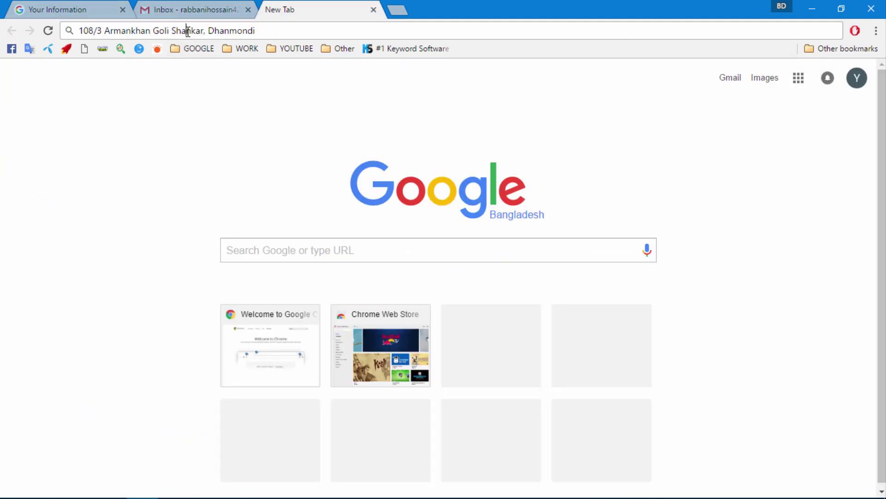
double_click(187, 30)
left_click_drag(265, 29, 173, 32)
key("ctrl+c")
left_click(69, 10)
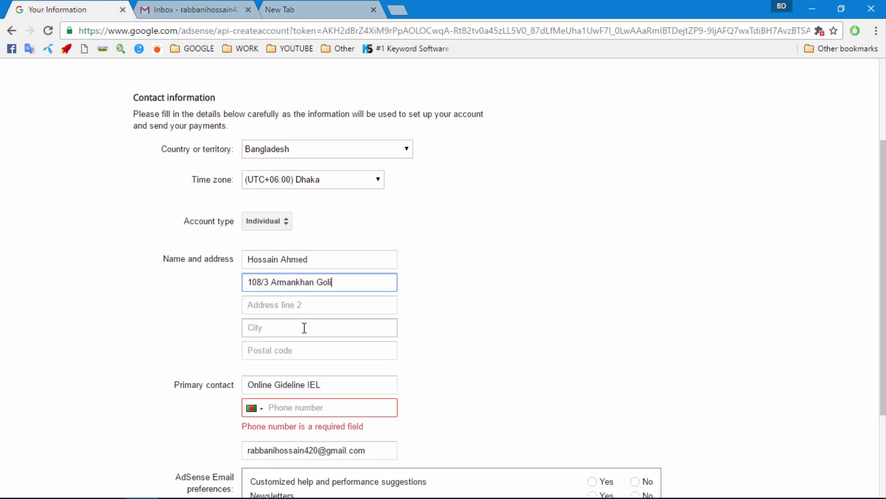
left_click(272, 307)
key("ctrl+v")
- Enter the city and the postal code, then recheck Address line 1
left_click(279, 333)
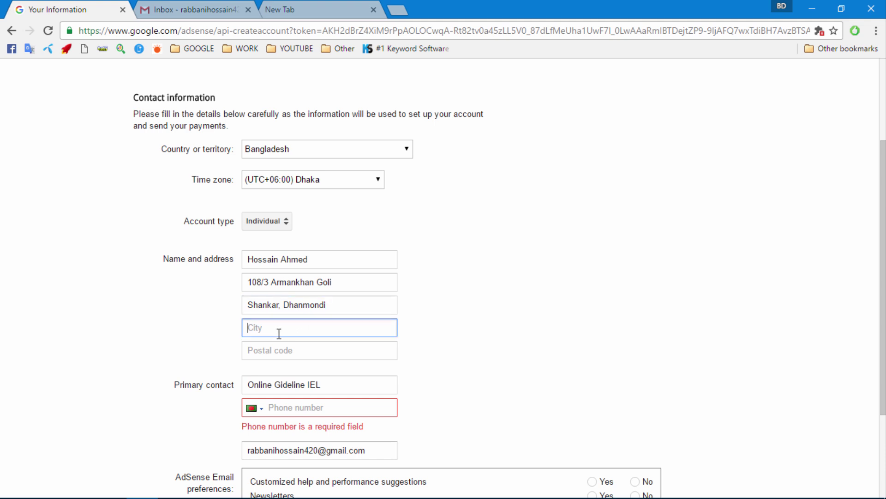
type("Dhaka")
left_click(285, 351)
type("1")
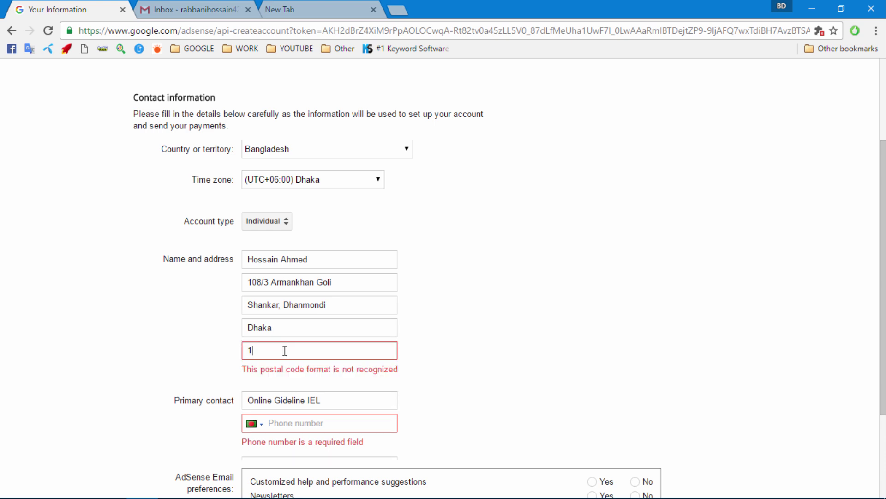
type("209")
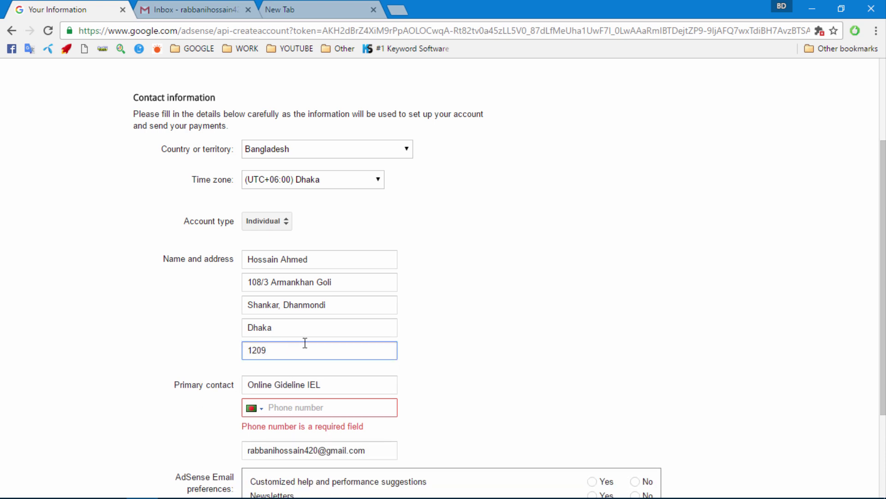
left_click(358, 284)
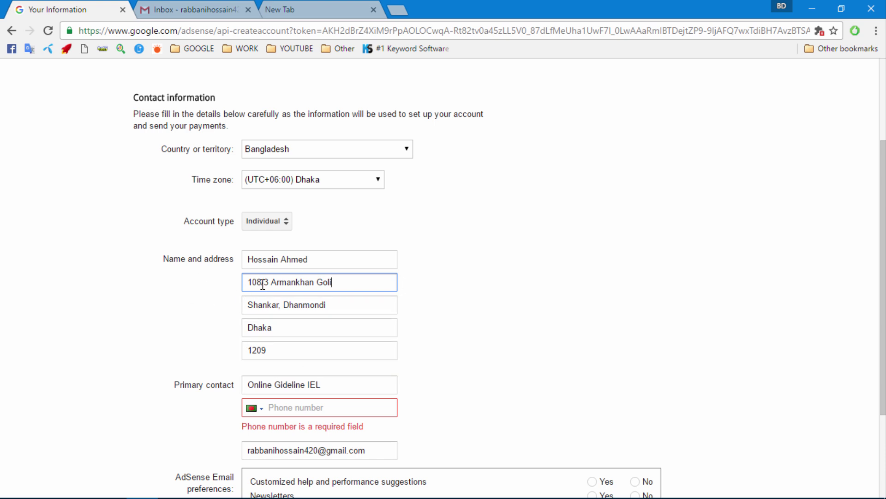
left_click(488, 347)
- Copy the applicant's name into the Primary contact field and enter the contact phone number
scroll(488, 346, "down", 3)
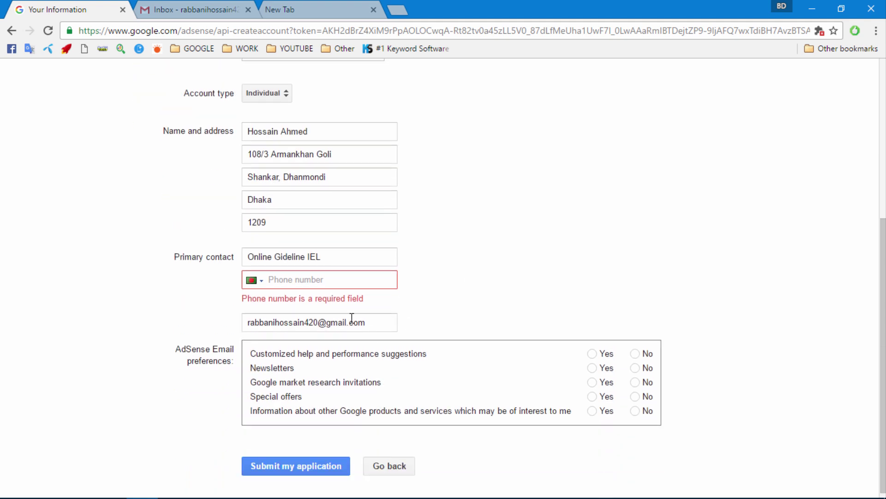
left_click_drag(328, 259, 160, 247)
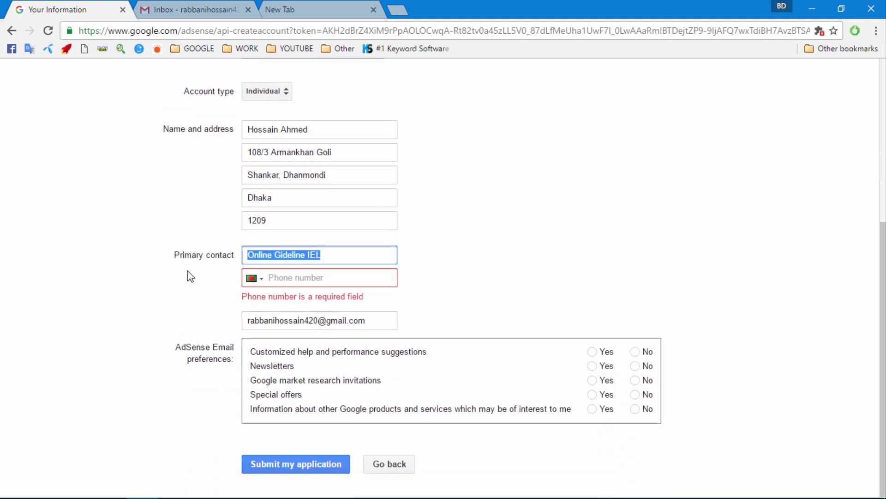
key("BackSpace")
scroll(291, 235, "up", 2)
left_click_drag(331, 198, 222, 194)
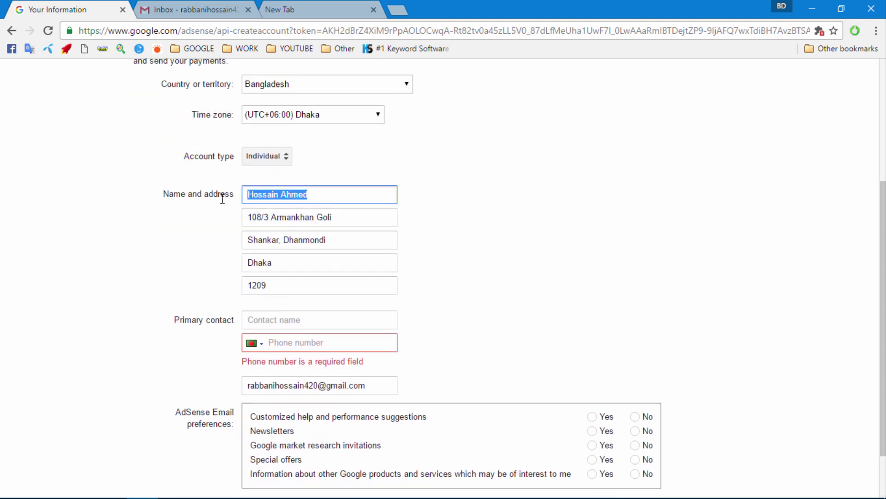
right_click(283, 198)
left_click(300, 225)
left_click(253, 320)
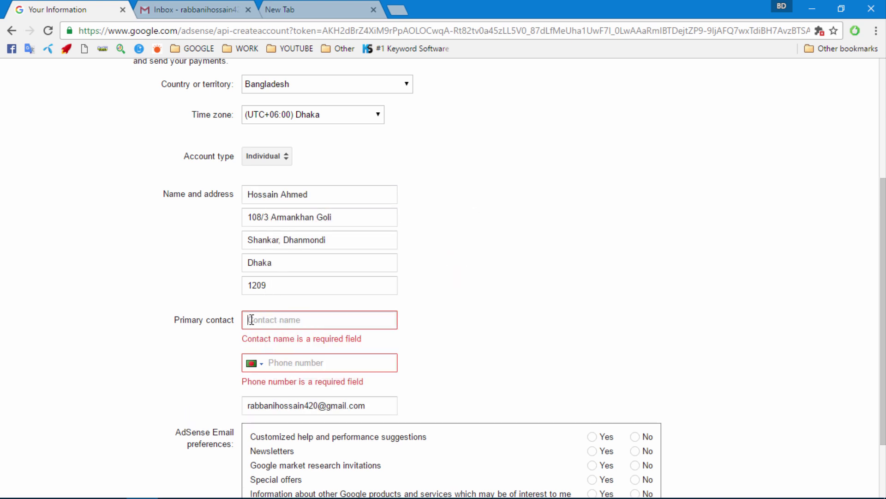
right_click(252, 319)
left_click(283, 217)
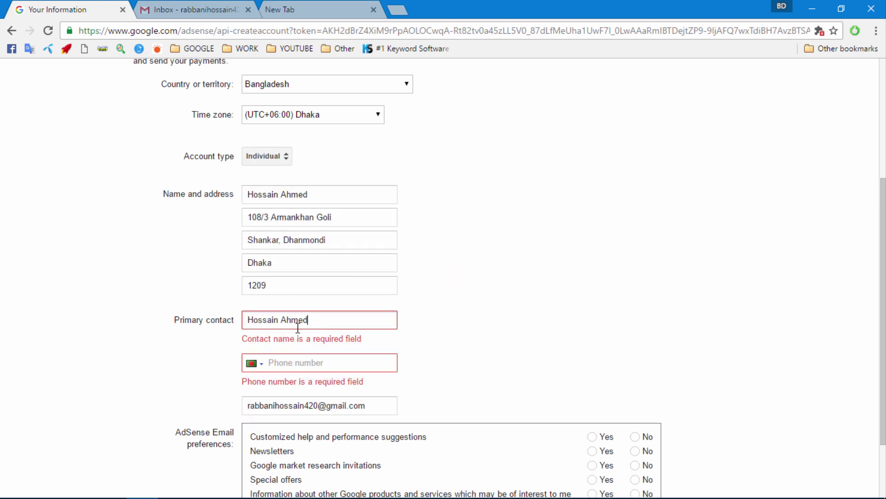
left_click(292, 362)
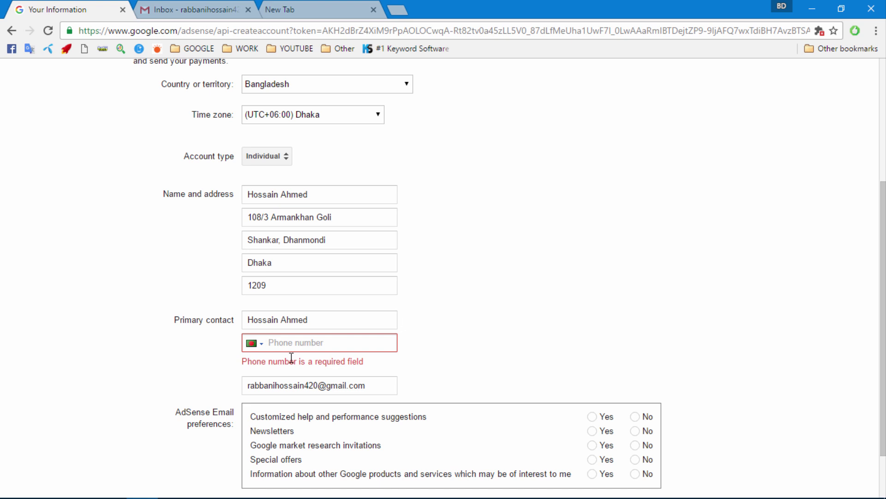
- Answer Yes to the help suggestions, market research and special offers email preferences
left_click(510, 279)
scroll(462, 365, "down", 1)
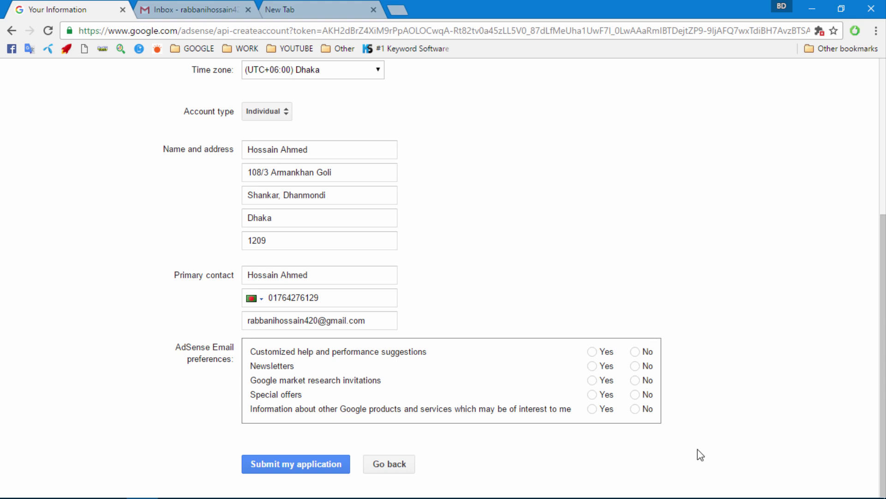
left_click(592, 351)
left_click(592, 380)
left_click(591, 394)
left_click(592, 366)
scroll(309, 365, "up", 4)
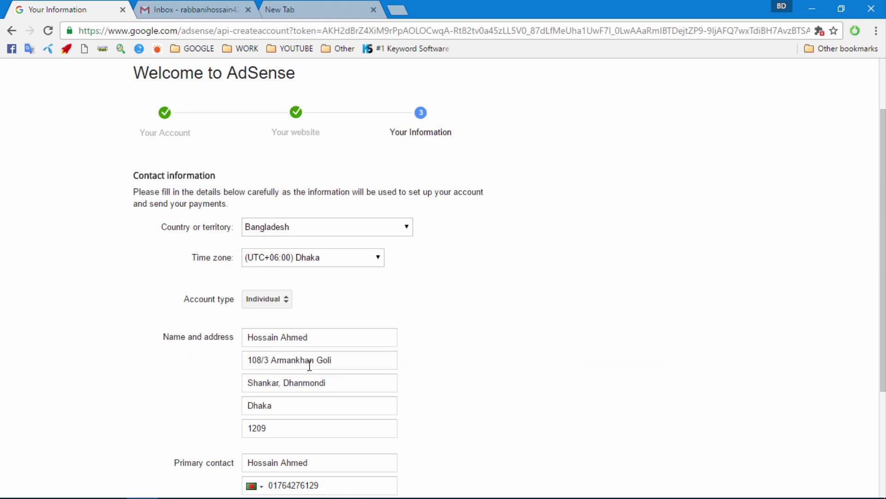
scroll(309, 365, "up", 1)
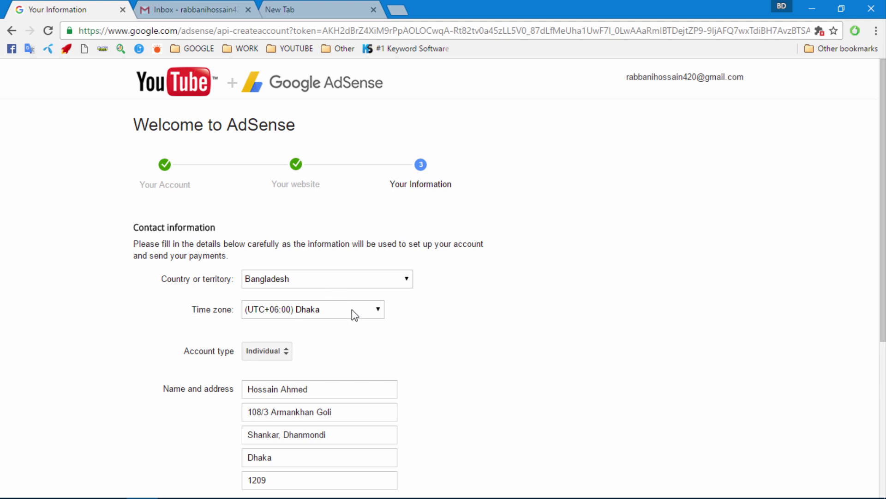
scroll(352, 309, "down", 3)
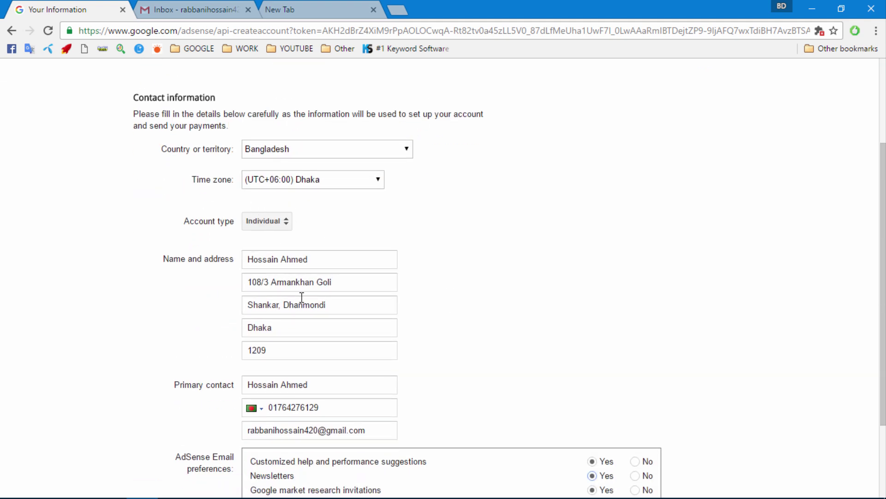
- Correct the typo in address line 3, set the last preference to Yes, and submit
left_click(275, 306)
key("BackSpace")
type("a")
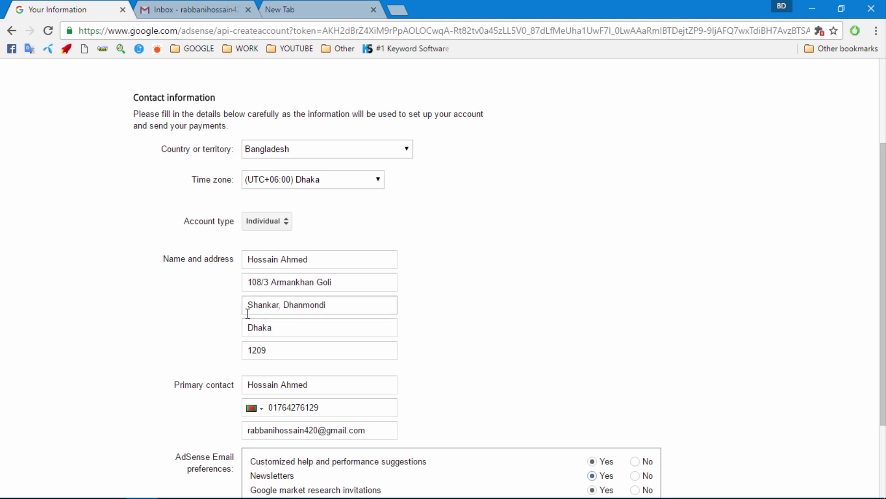
scroll(313, 333, "down", 3)
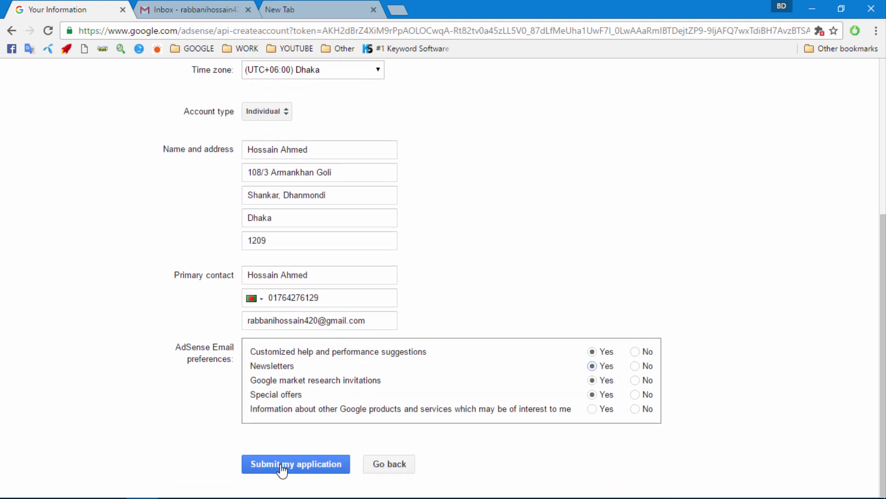
left_click(284, 467)
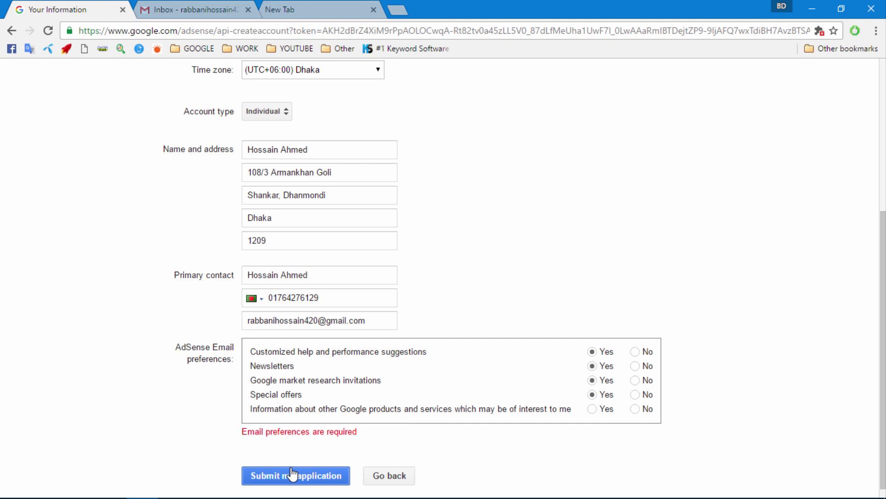
left_click(592, 409)
left_click(256, 480)
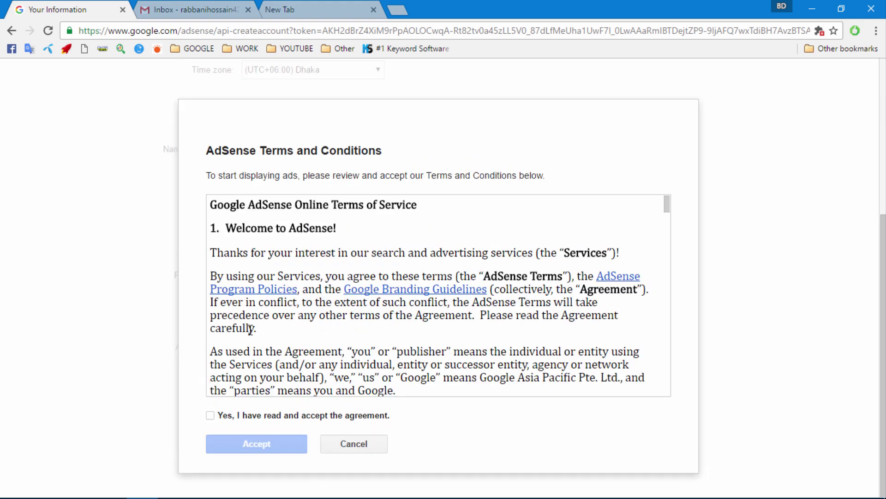
- Tick 'Yes, I have read and accept the agreement' and accept the AdSense terms
scroll(298, 345, "down", 10)
left_click(210, 415)
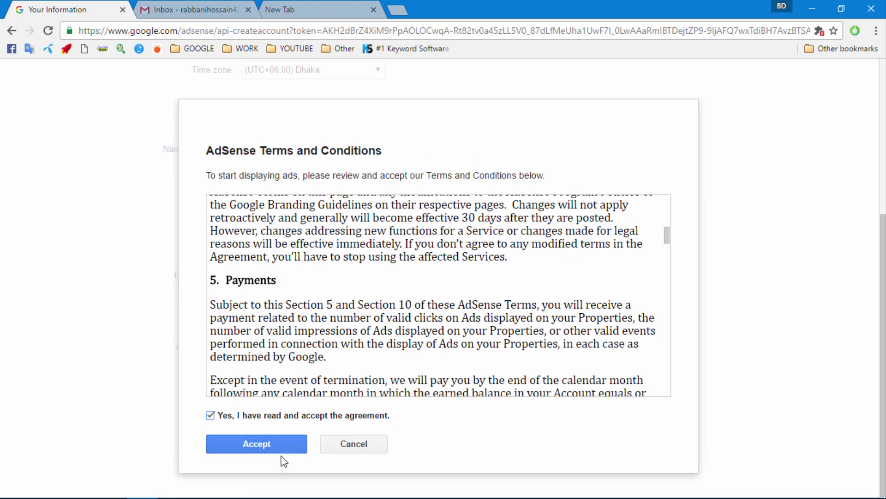
left_click(248, 447)
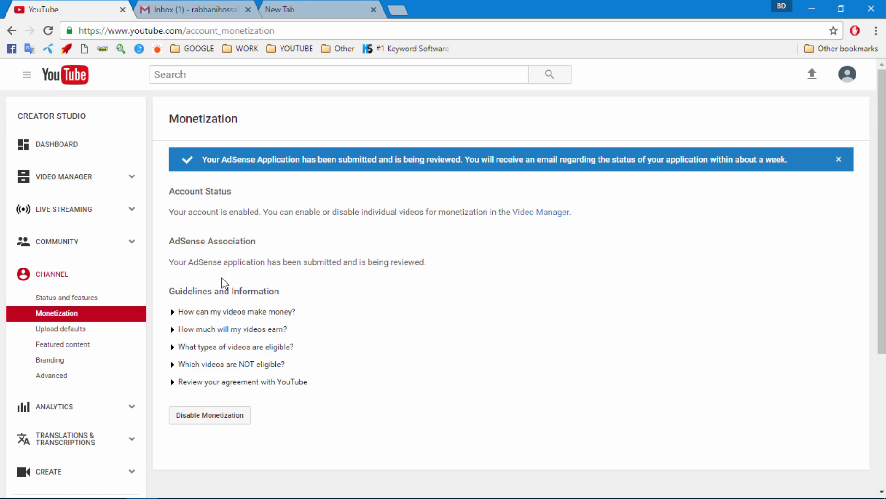
- Open the 'Changes to your YouTube payment details' email in Gmail and highlight its Pending status
left_click(838, 159)
left_click(180, 9)
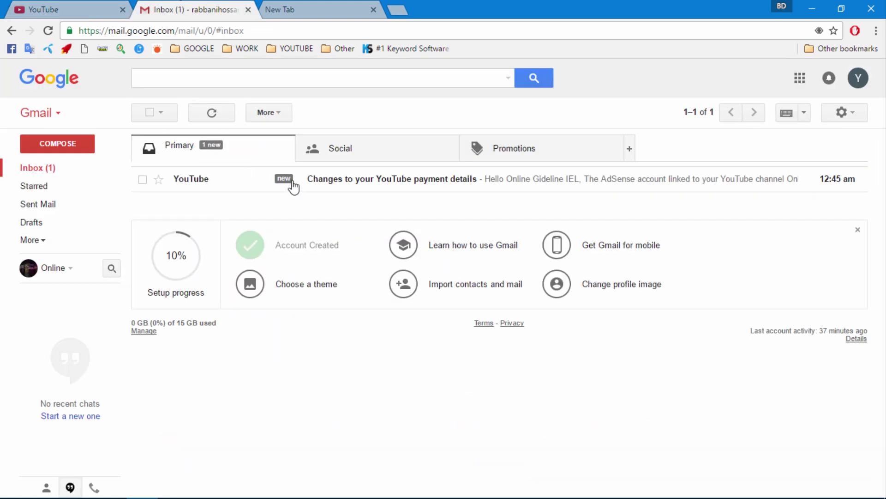
left_click(330, 183)
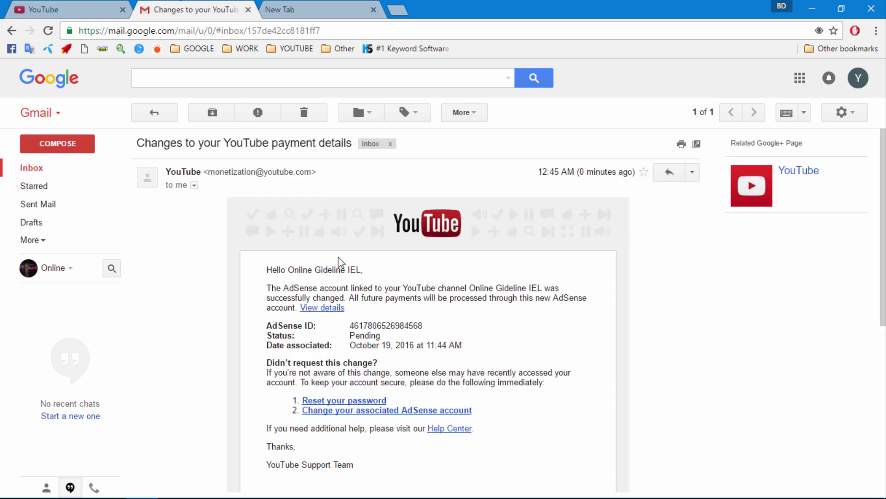
double_click(365, 336)
- Reload the email, return to the inbox, and go back to YouTube's Monetization page
left_click(391, 342)
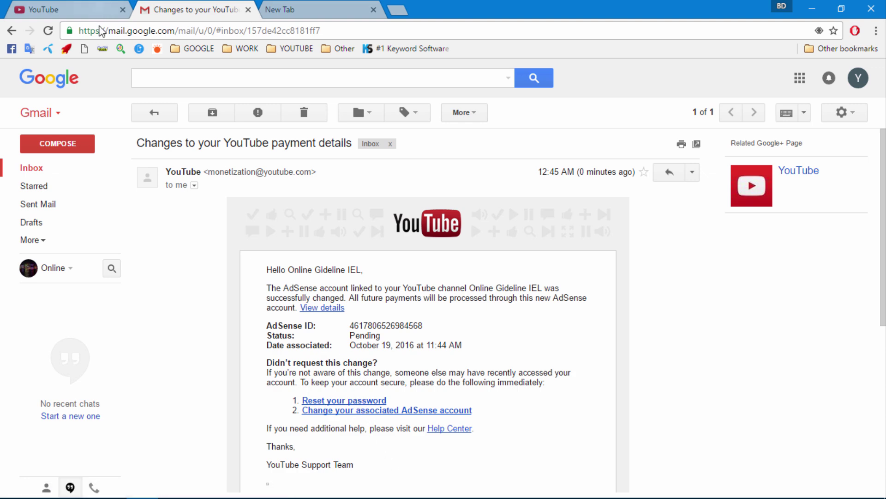
key("F5")
left_click(156, 113)
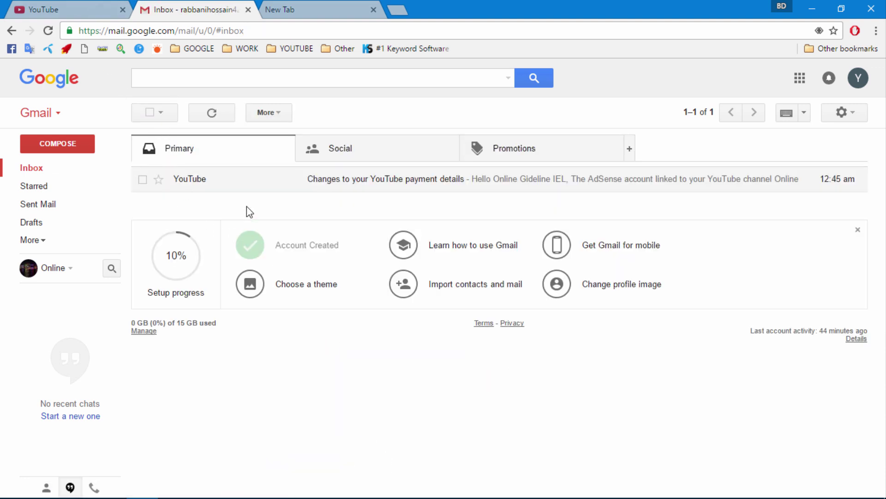
left_click(69, 6)
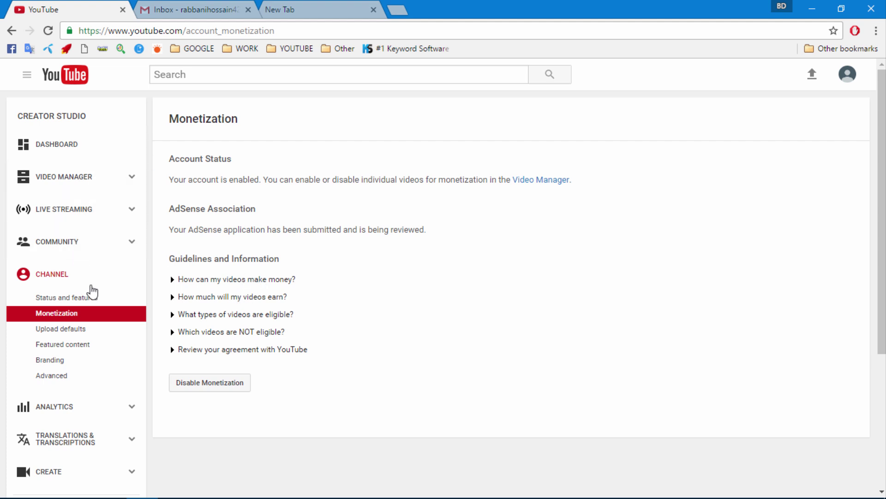
- Check Status and Features shows monetization Eligible, then go to the YouTube home page
left_click(51, 277)
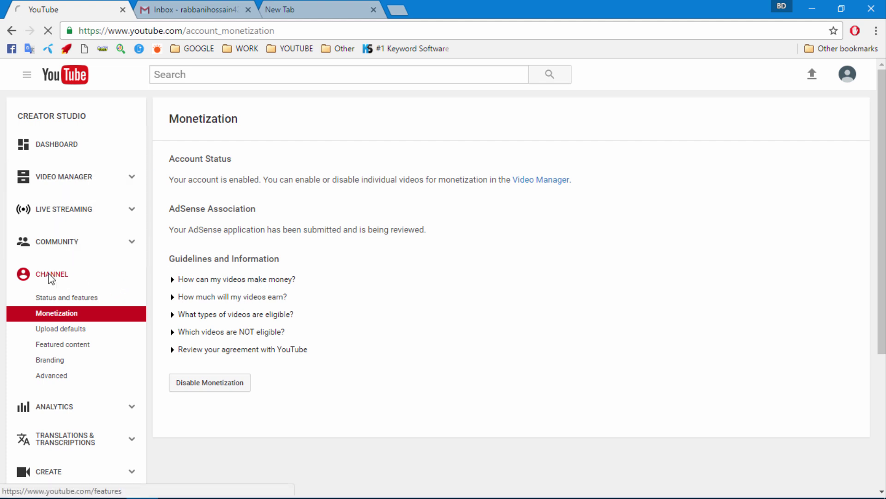
scroll(212, 291, "down", 1)
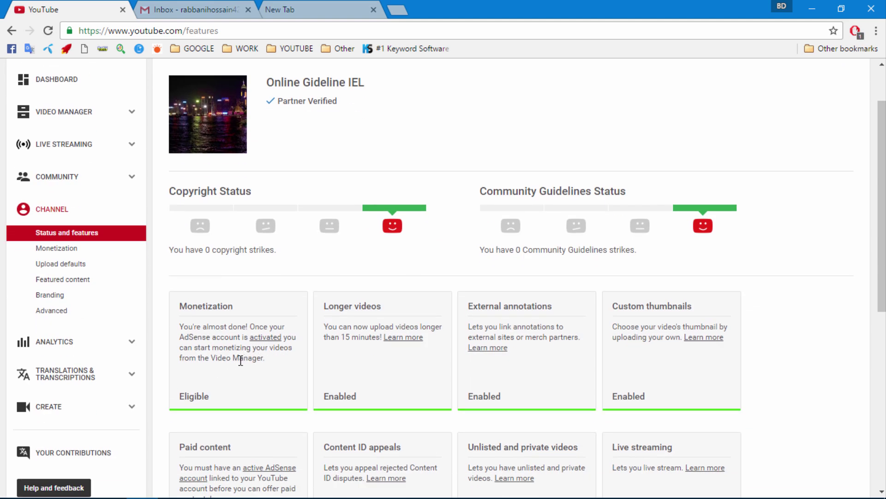
scroll(206, 380, "down", 3)
scroll(209, 372, "up", 5)
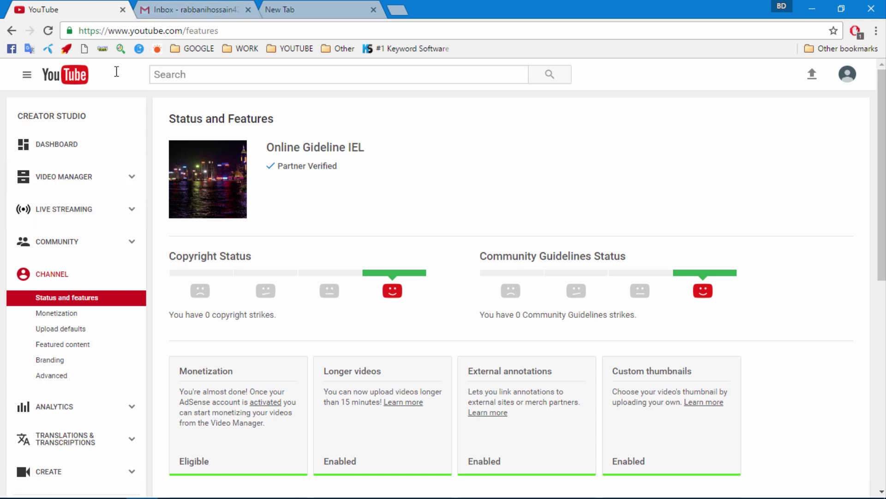
left_click(153, 4)
left_click(58, 8)
left_click(59, 81)
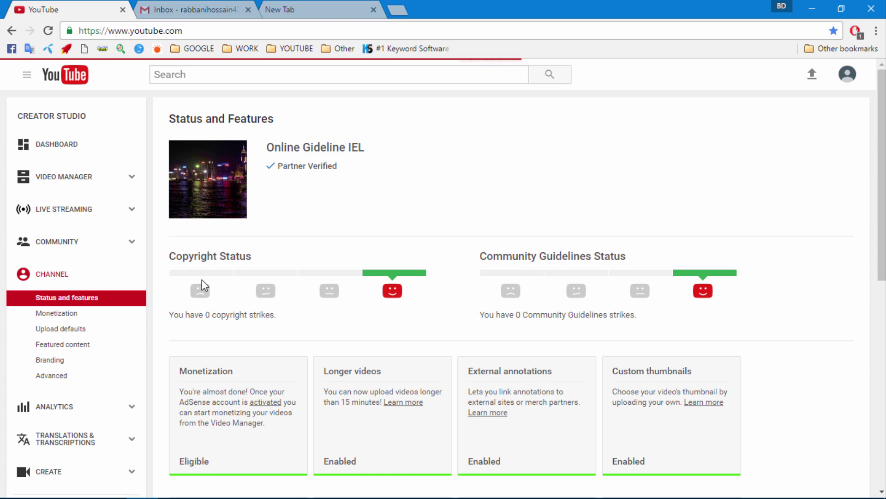
- Search Google Images for 'law best universities' in a fresh tab
left_click(293, 17)
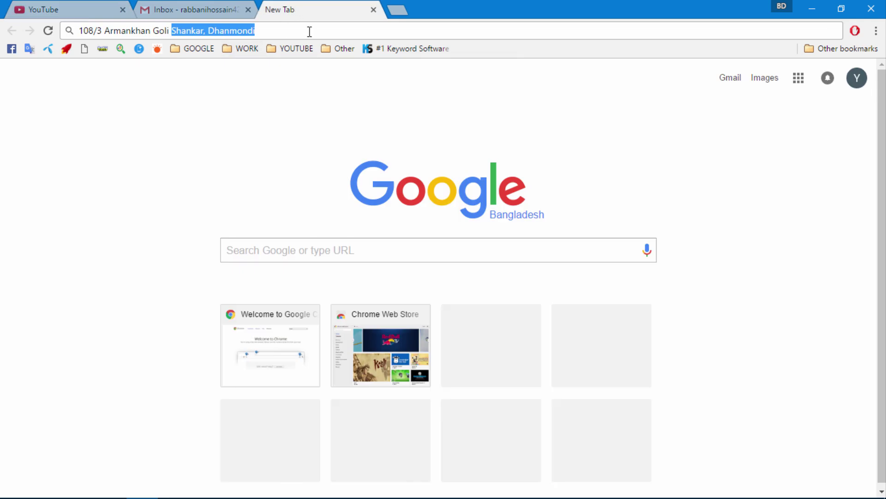
left_click(374, 9)
left_click(270, 10)
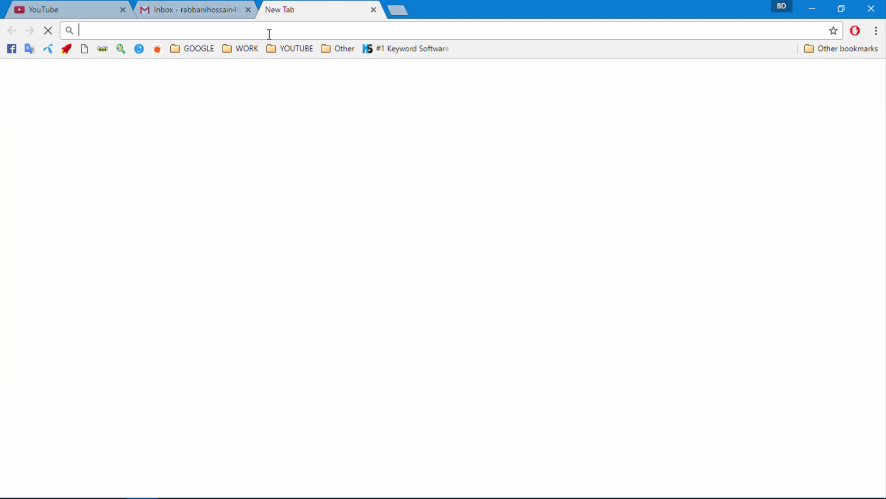
type("la")
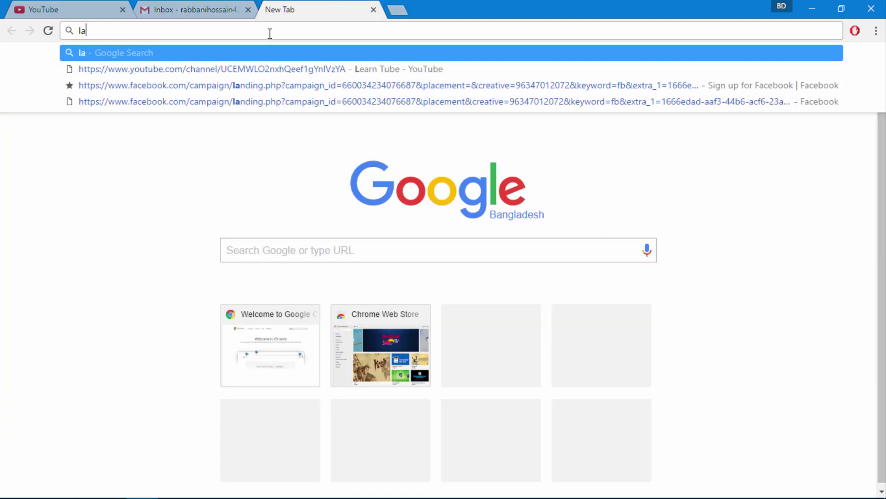
type("w best")
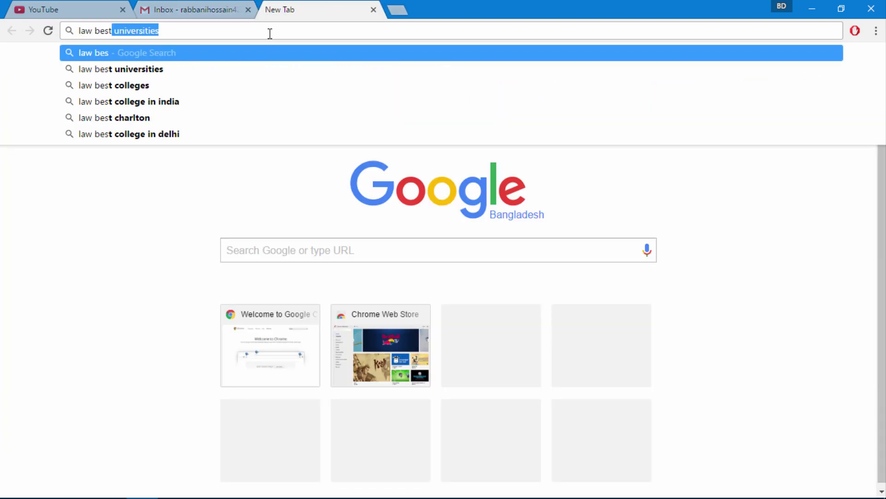
key("Return")
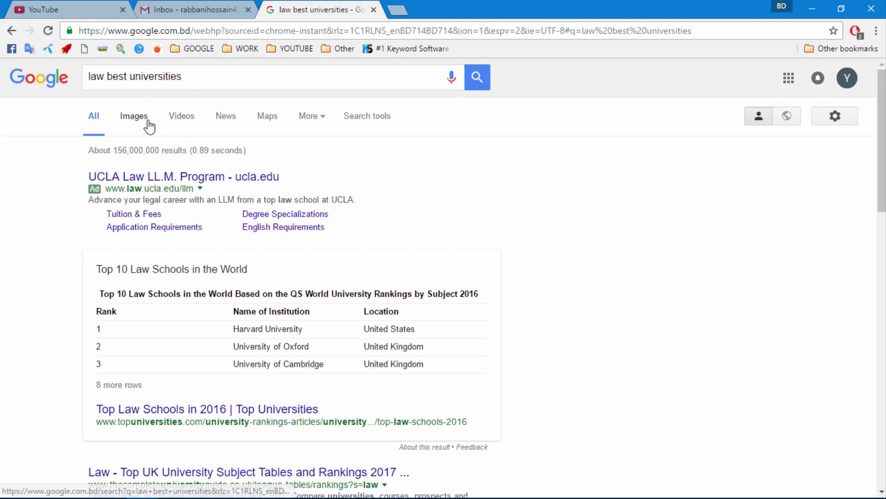
left_click(143, 121)
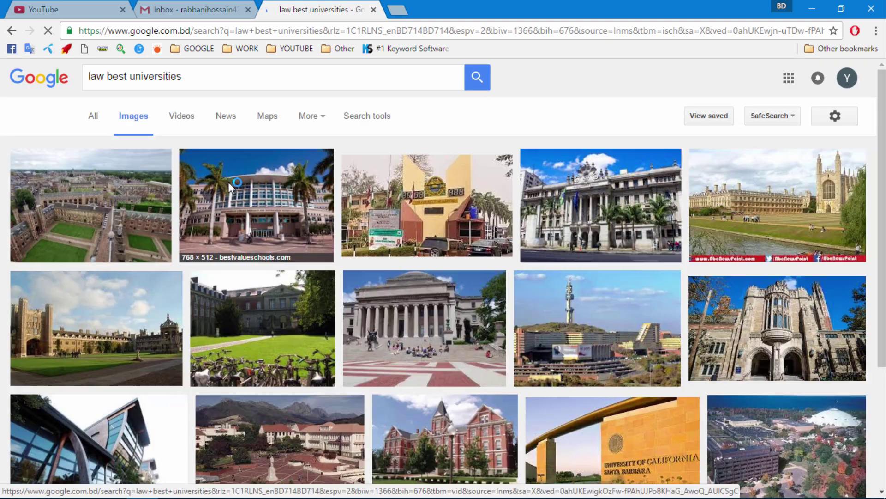
- Save the first university photo to the Desktop as a JPEG
right_click(102, 194)
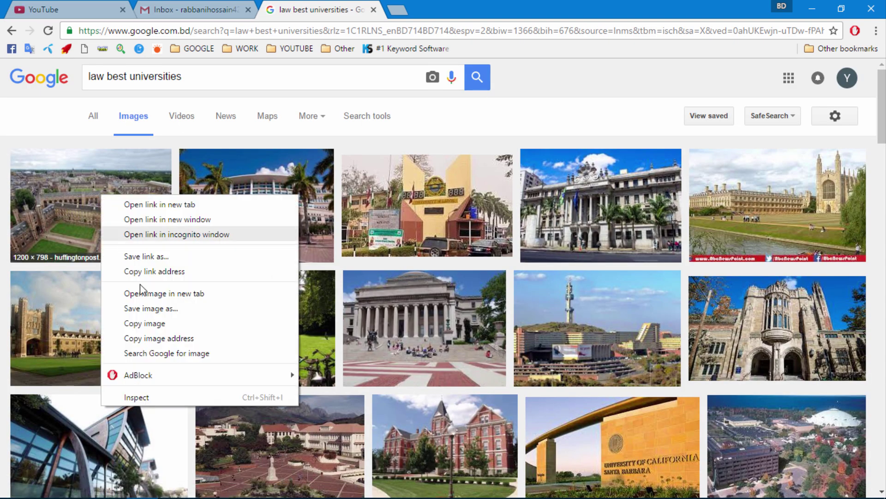
left_click(151, 308)
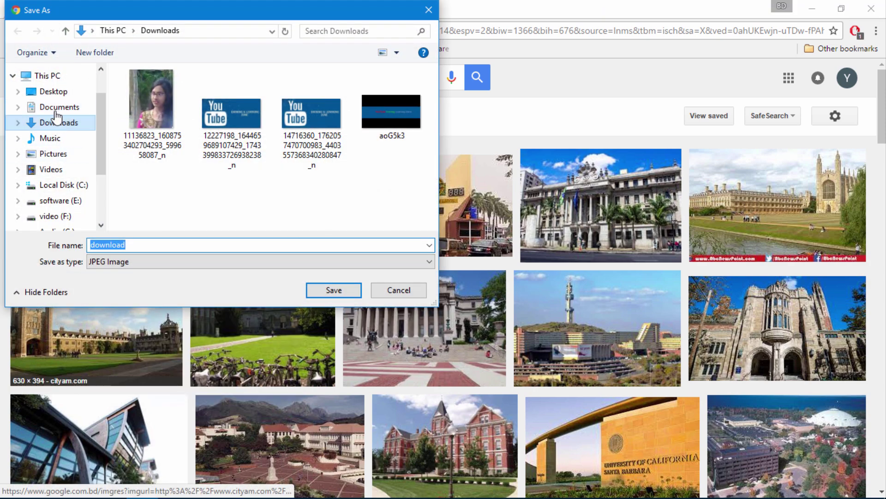
left_click(57, 106)
left_click(72, 92)
left_click(325, 289)
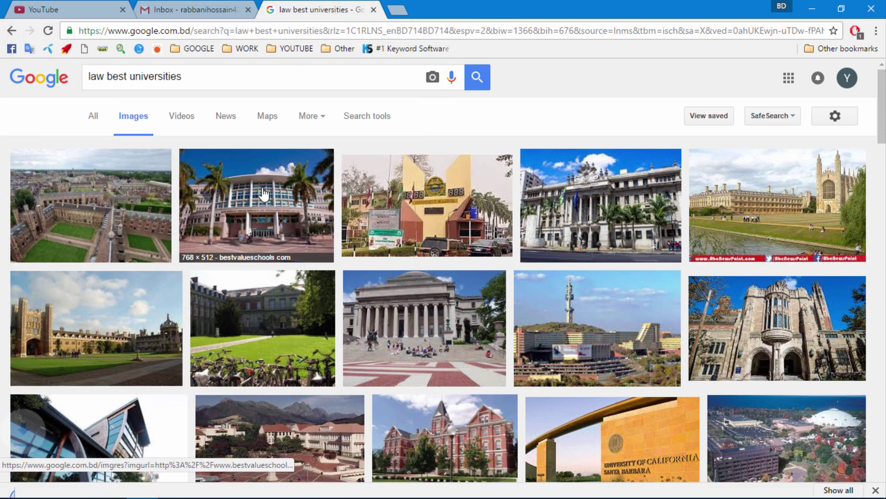
- Save the second and third university photos to the Desktop as JPEGs
right_click(239, 182)
left_click(282, 295)
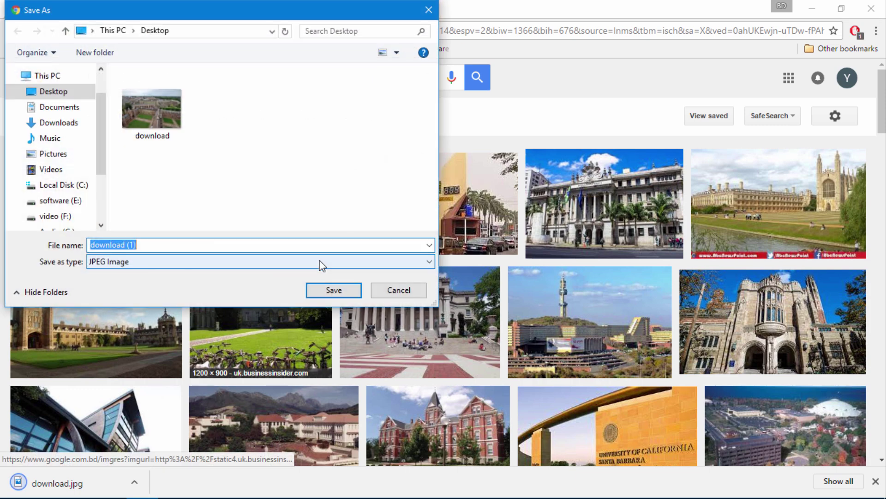
left_click(330, 289)
right_click(364, 184)
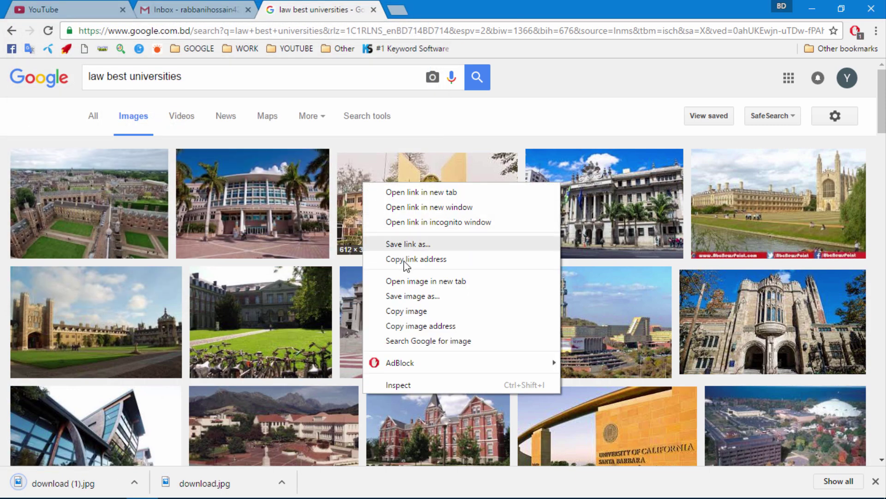
left_click(402, 295)
left_click(330, 289)
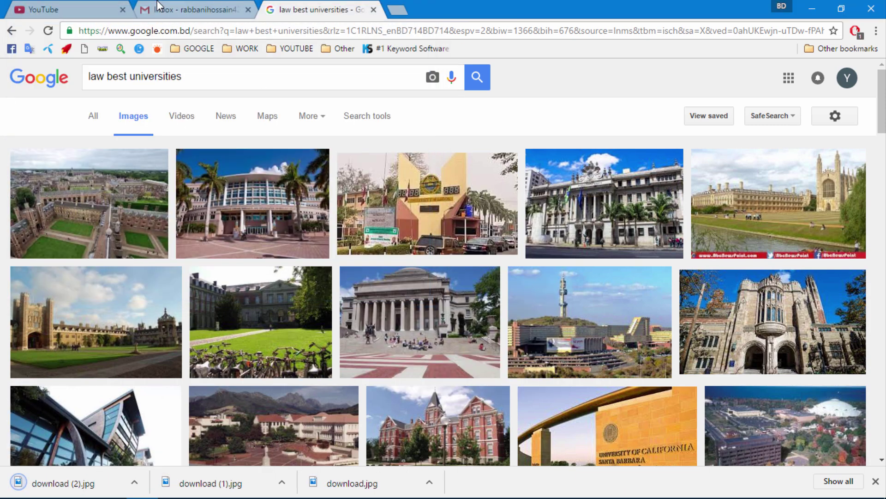
left_click(70, 9)
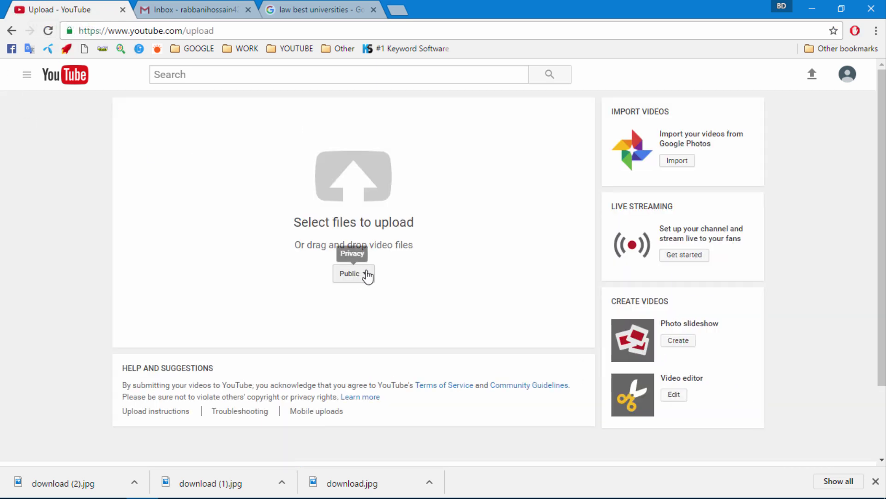
- Switch the upload privacy from Public to Private and dismiss the video file picker unused
left_click(344, 276)
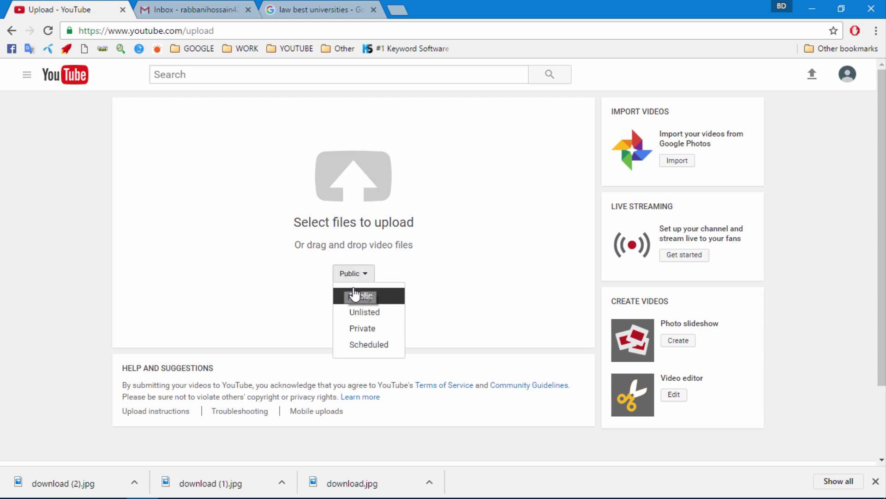
left_click(381, 329)
left_click(359, 190)
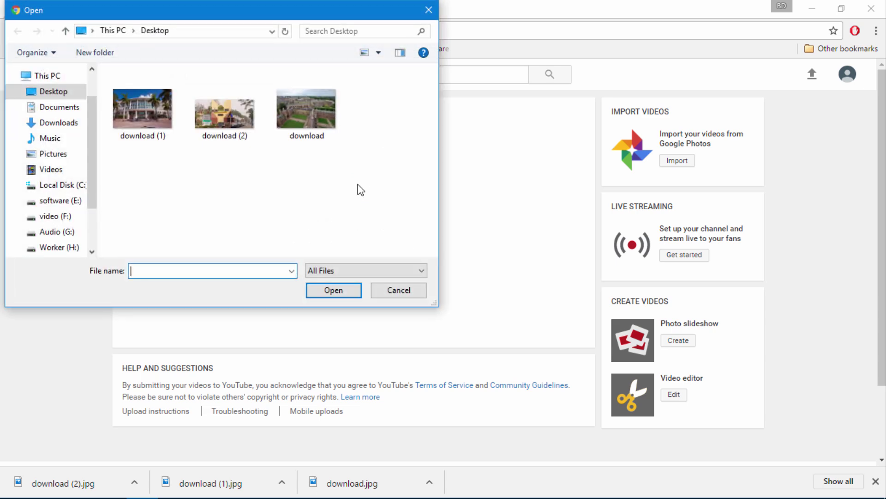
left_click(405, 294)
scroll(395, 273, "down", 2)
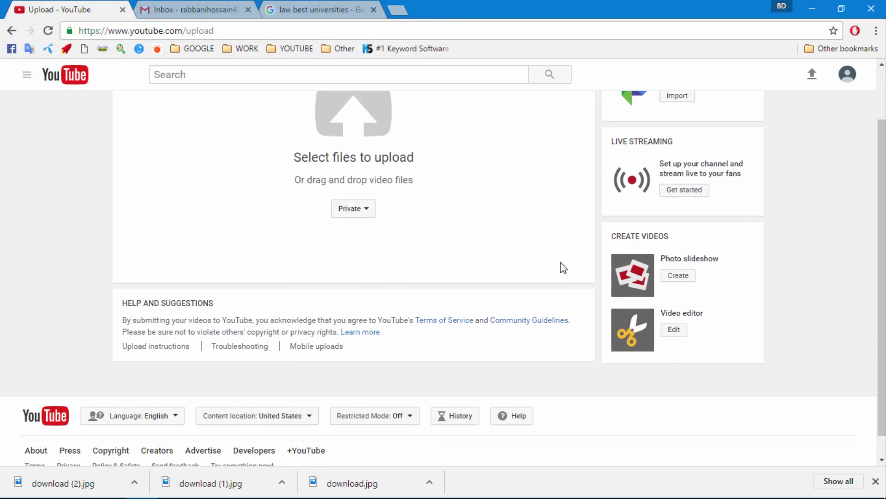
scroll(682, 274, "up", 2)
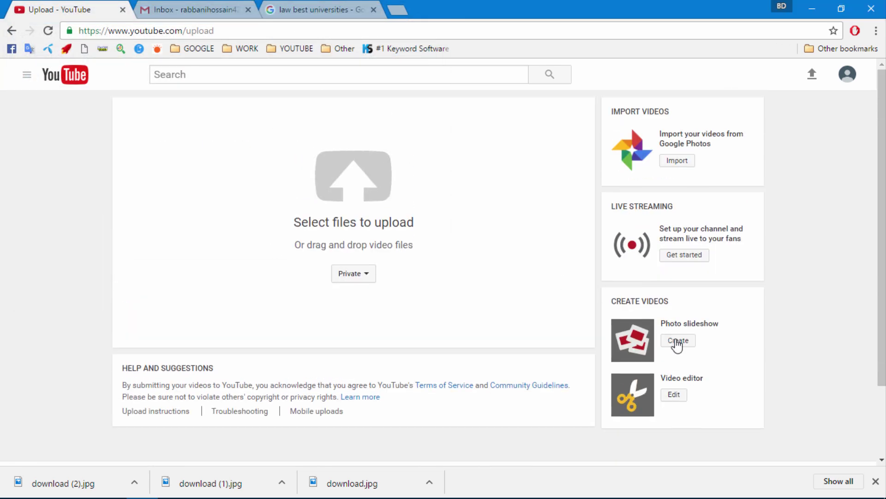
left_click(678, 339)
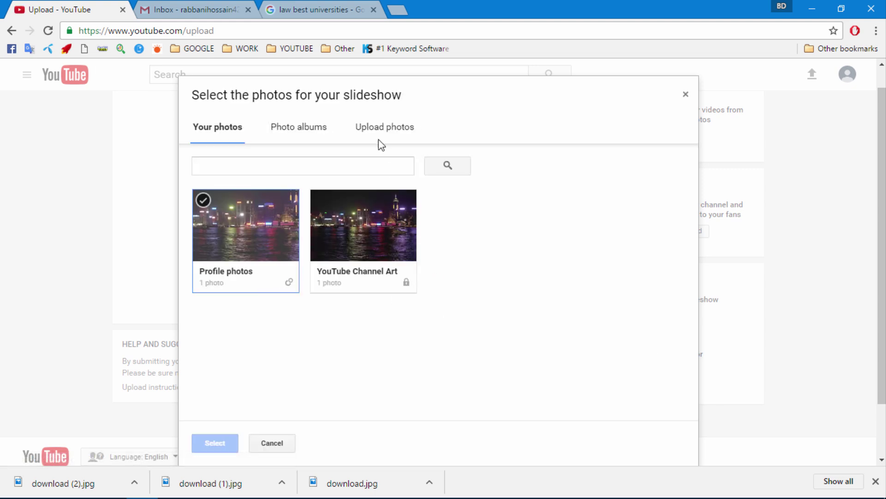
- Upload the three downloaded university photos from the computer into the slideshow
left_click(377, 129)
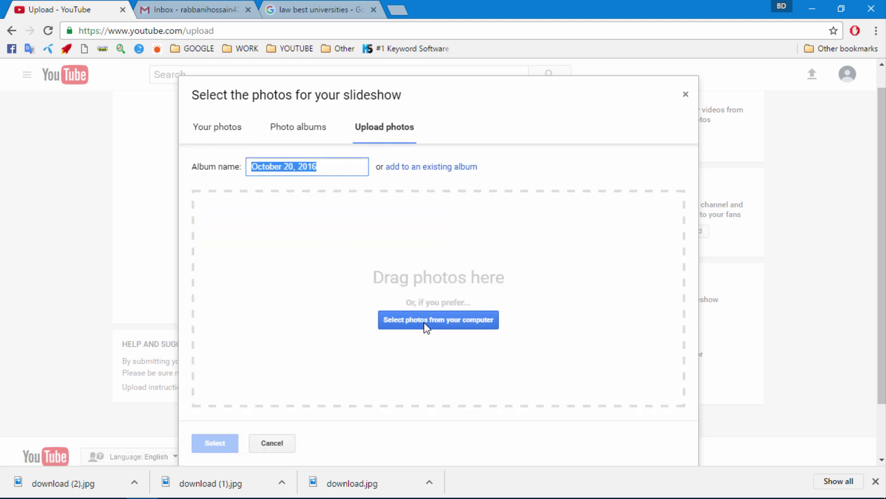
left_click(425, 326)
left_click(210, 107, "ctrl")
left_click(306, 110, "ctrl")
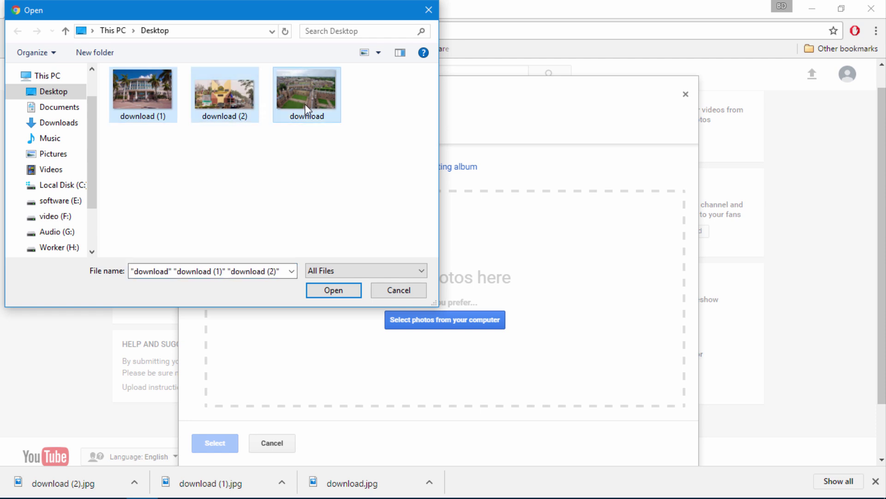
left_click(333, 290)
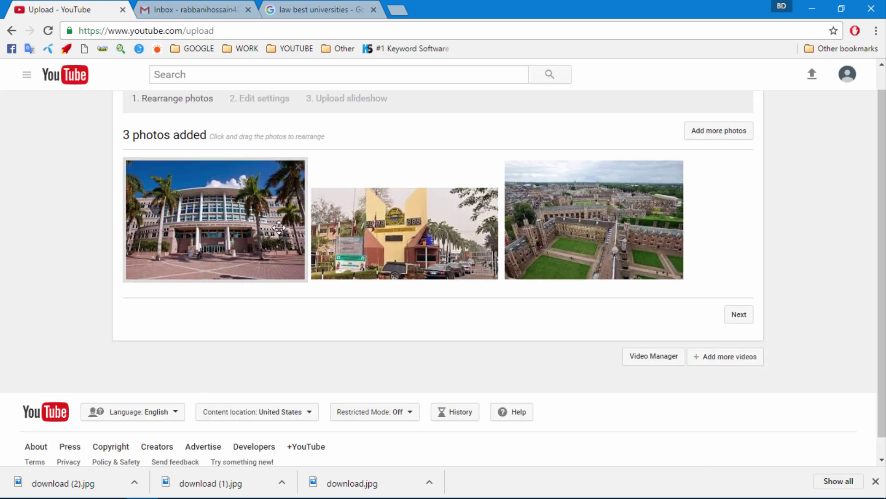
- Reorder the slides with the aerial campus photo first and the palm-lined building last
left_click_drag(594, 238, 217, 231)
left_click_drag(399, 220, 596, 221)
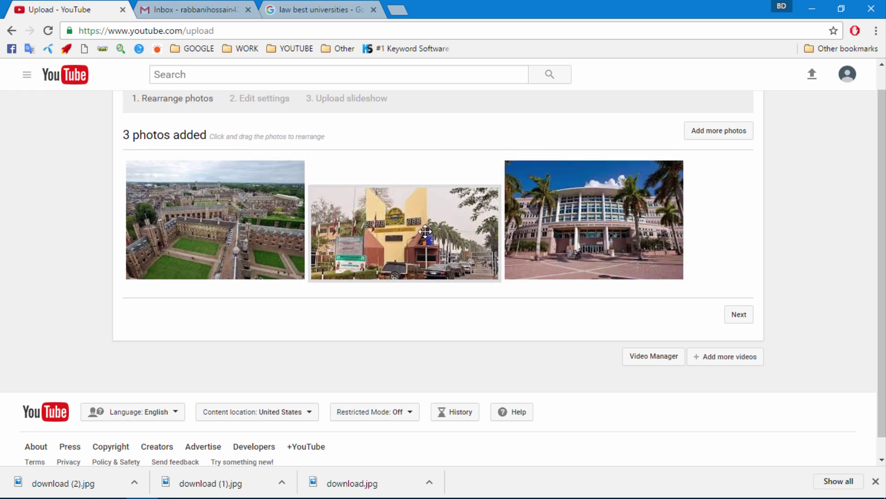
left_click(740, 316)
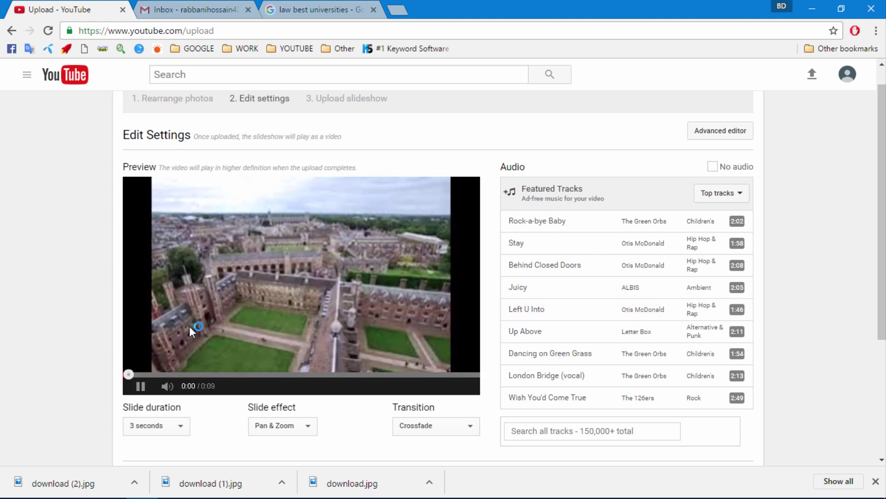
- Set each slide's duration to 6 seconds
left_click(141, 386)
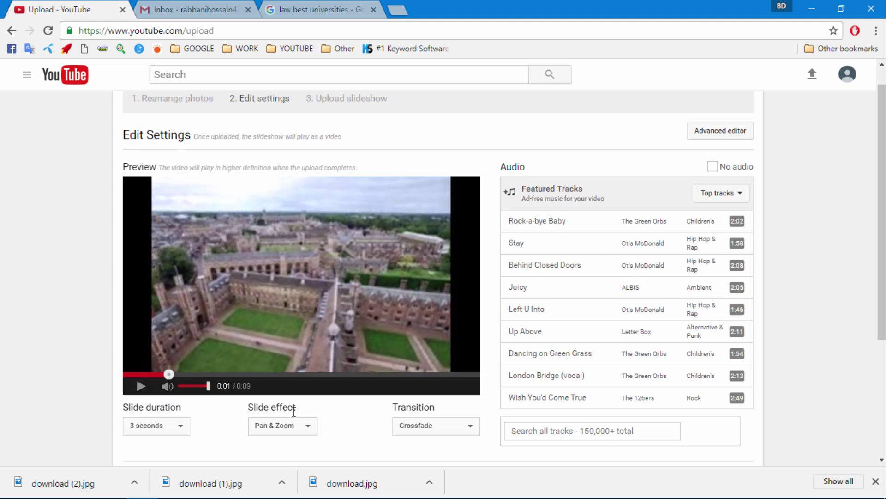
scroll(218, 393, "down", 1)
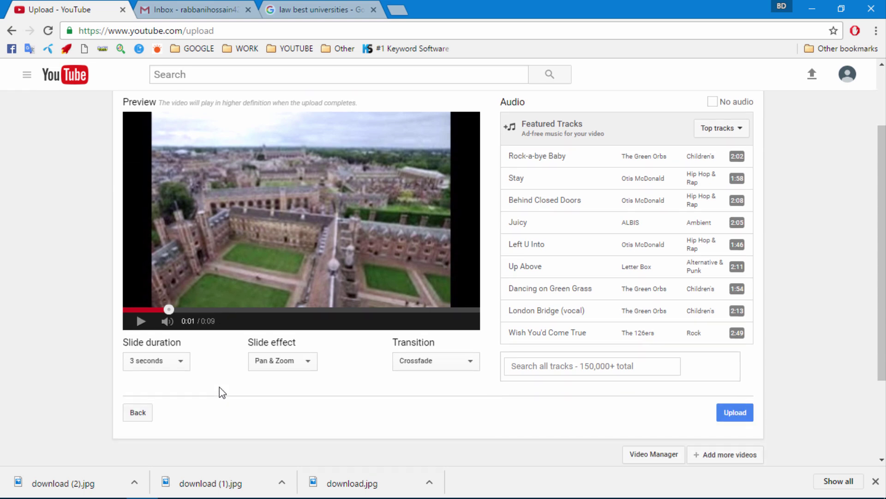
left_click(181, 361)
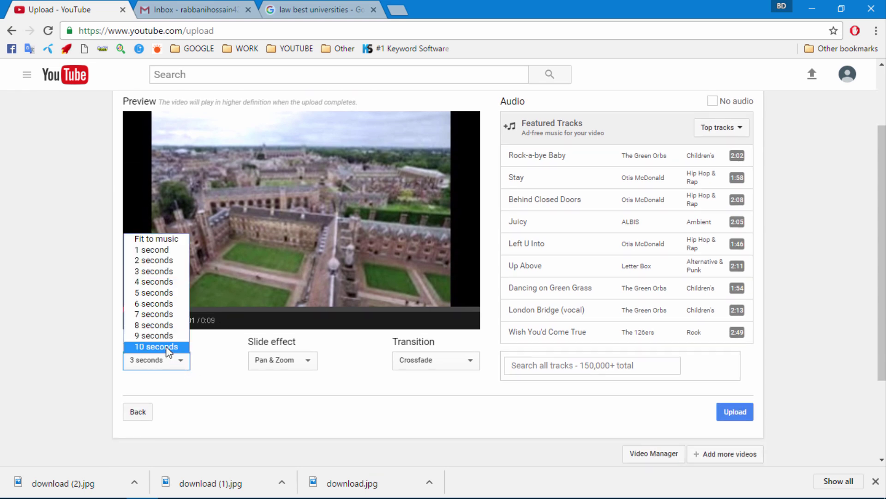
left_click(159, 304)
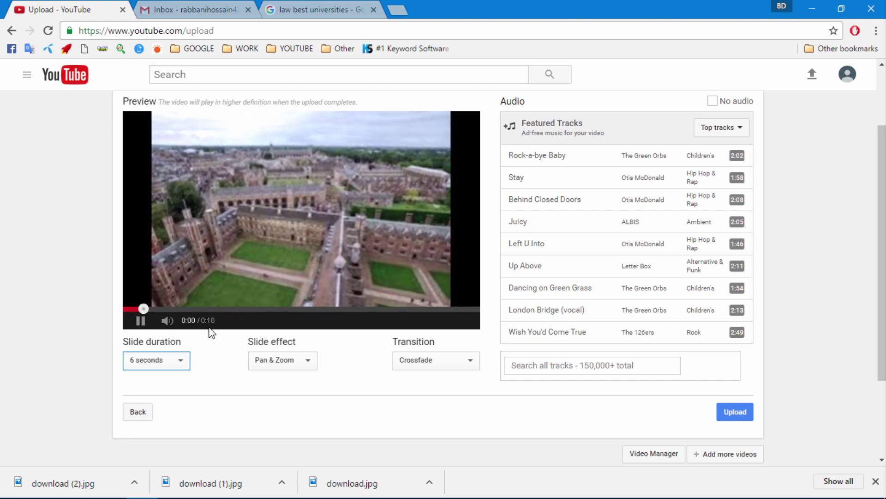
left_click(141, 321)
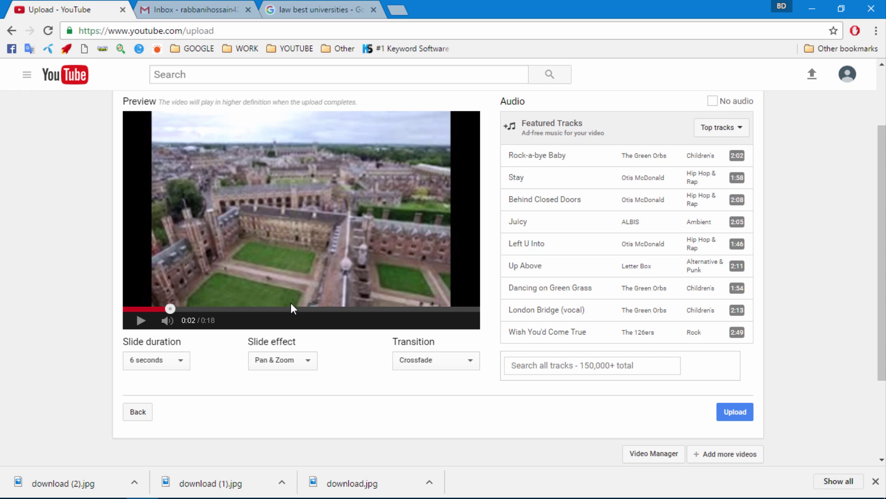
- Keep the Pan & Zoom slide effect and choose the Star transition between slides
left_click(291, 362)
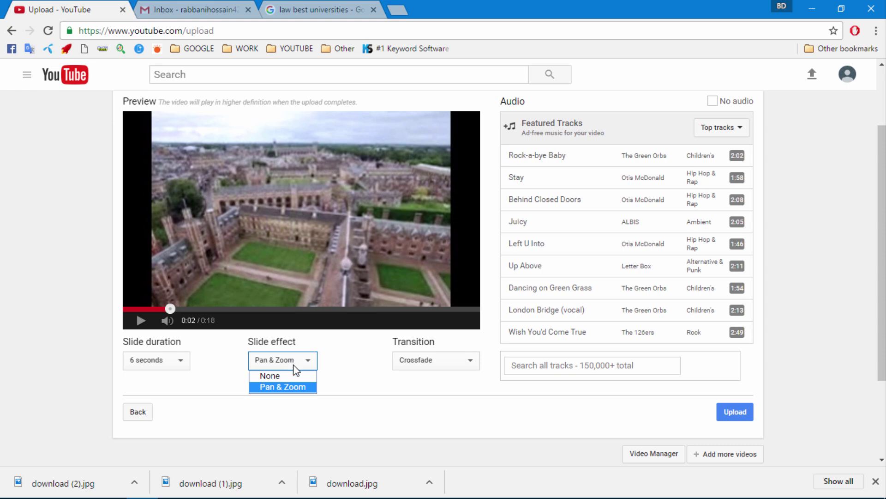
left_click(281, 386)
left_click(441, 366)
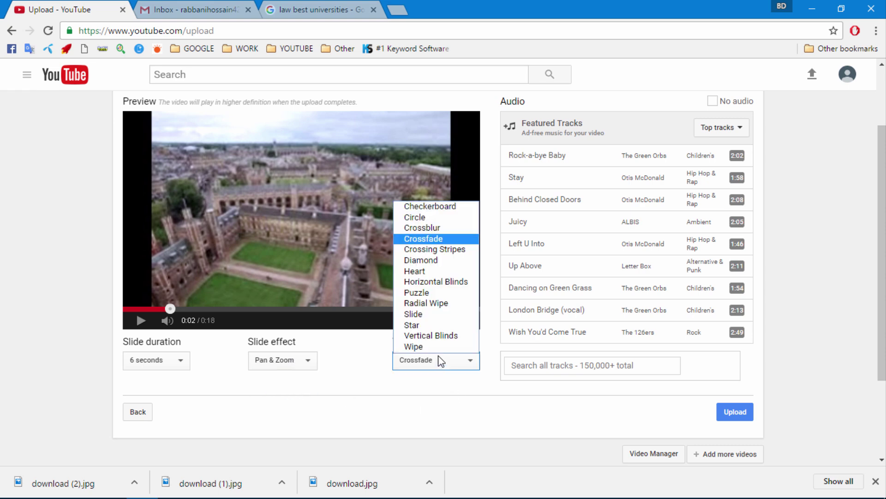
left_click(436, 325)
left_click(142, 321)
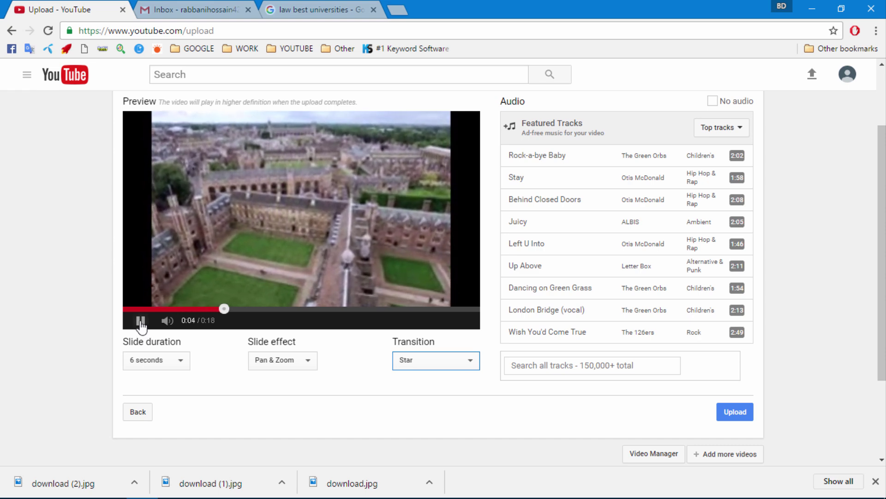
left_click(141, 323)
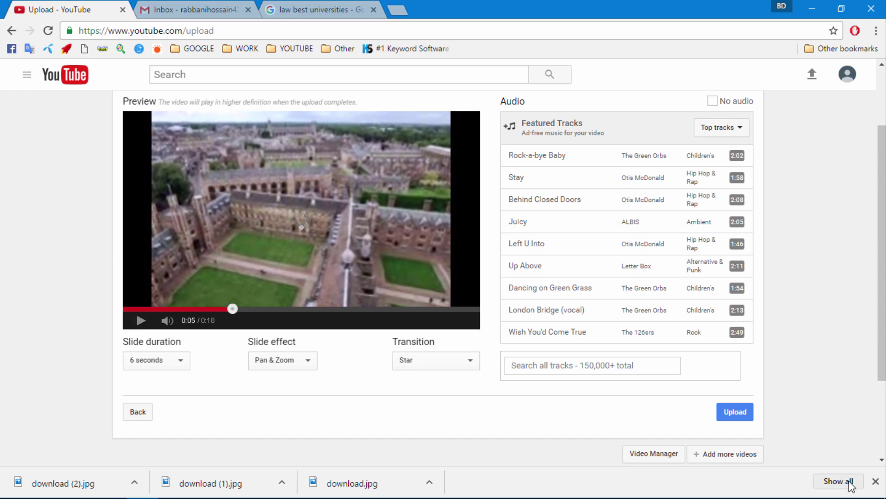
- Choose Juicy as the slideshow's music track and preview it
left_click(876, 481)
scroll(531, 200, "down", 2)
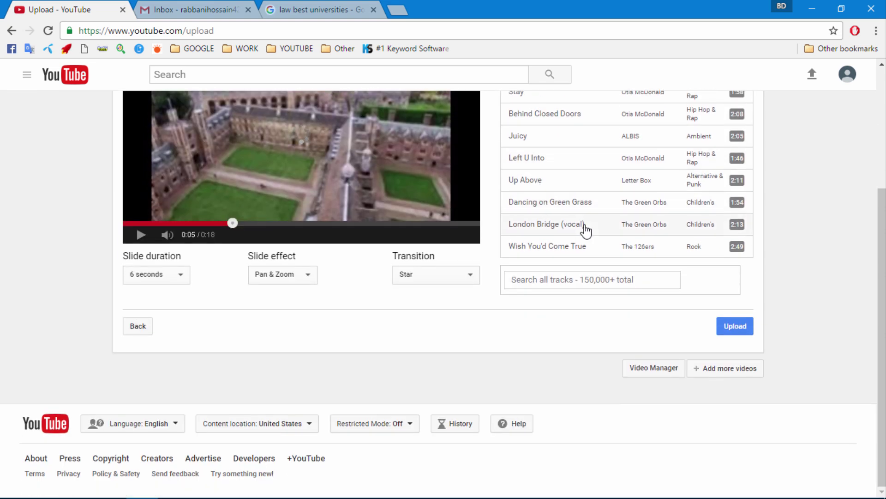
scroll(600, 231, "up", 2)
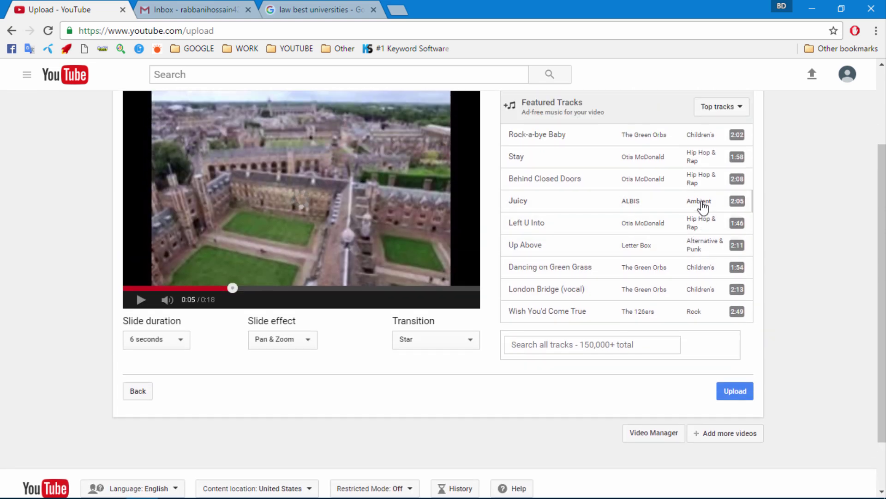
left_click(560, 204)
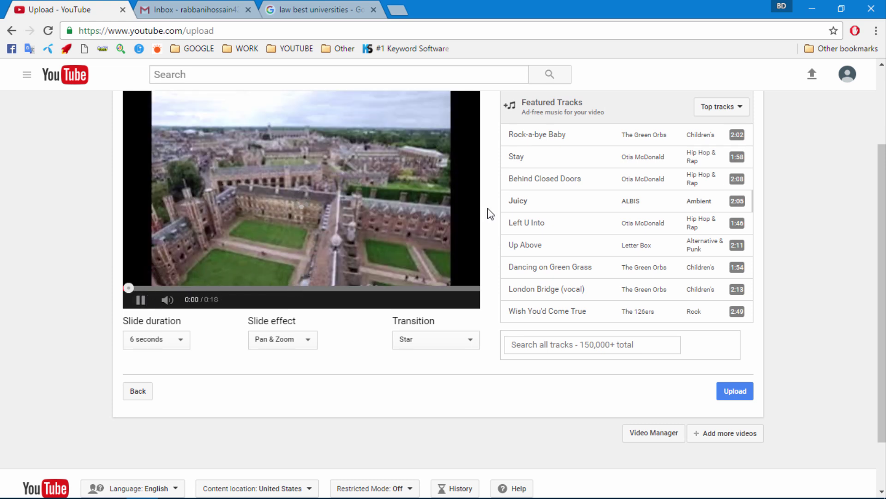
left_click(141, 300)
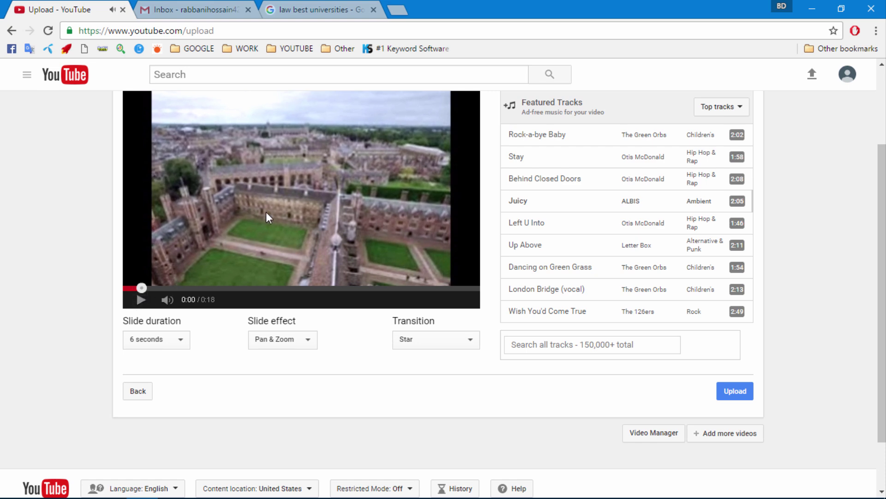
scroll(357, 296, "up", 2)
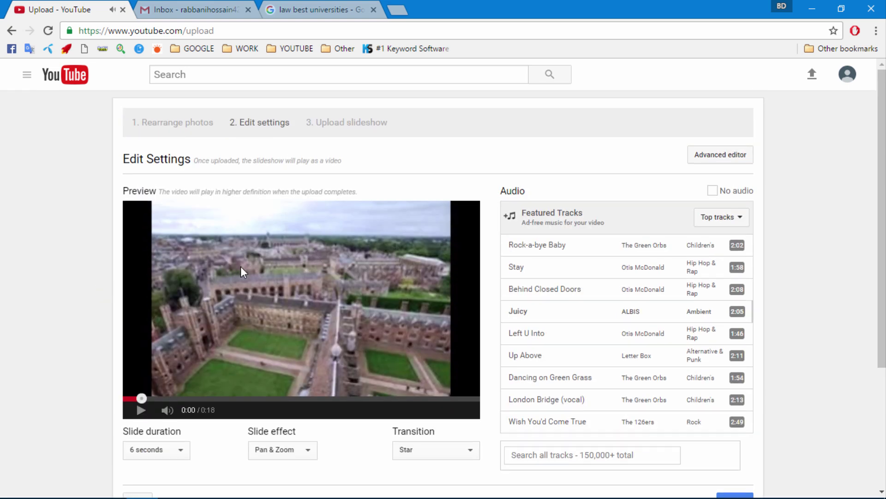
scroll(244, 267, "down", 3)
left_click(747, 383)
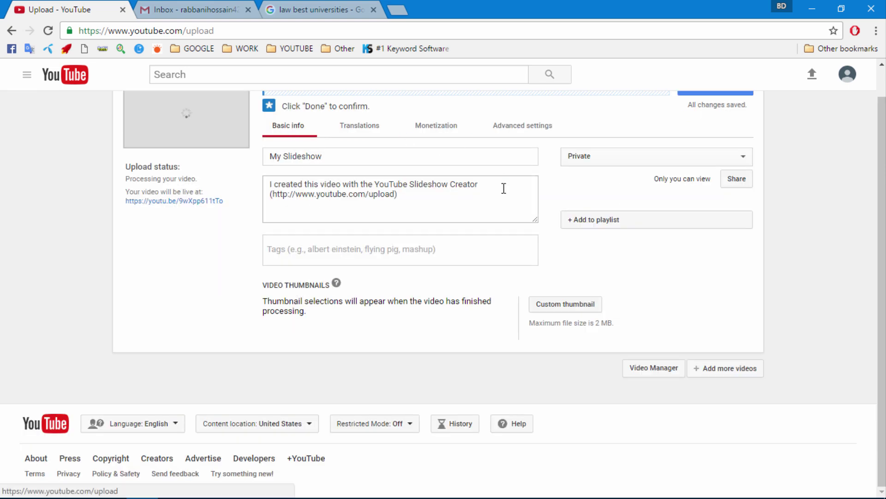
left_click(324, 157)
key("ctrl+a")
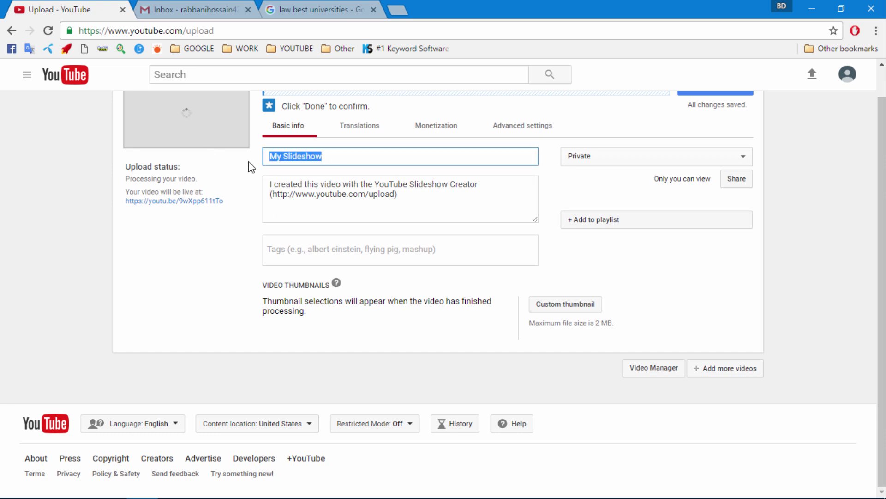
key("BackSpace")
left_click_drag(422, 202, 254, 176)
key("BackSpace")
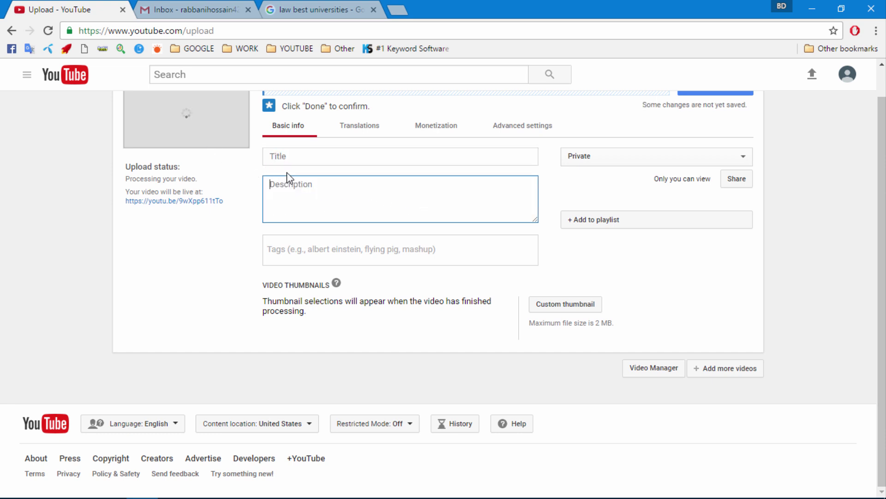
left_click(304, 160)
left_click(297, 183)
left_click(297, 238)
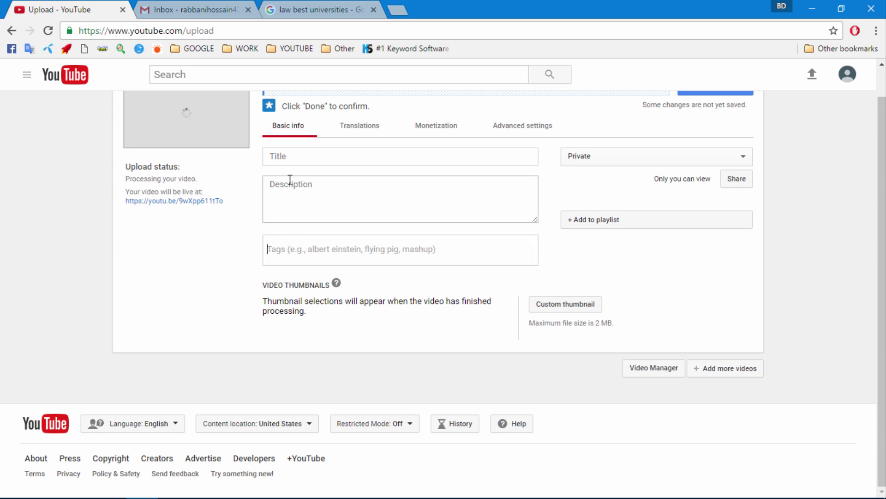
left_click(287, 156)
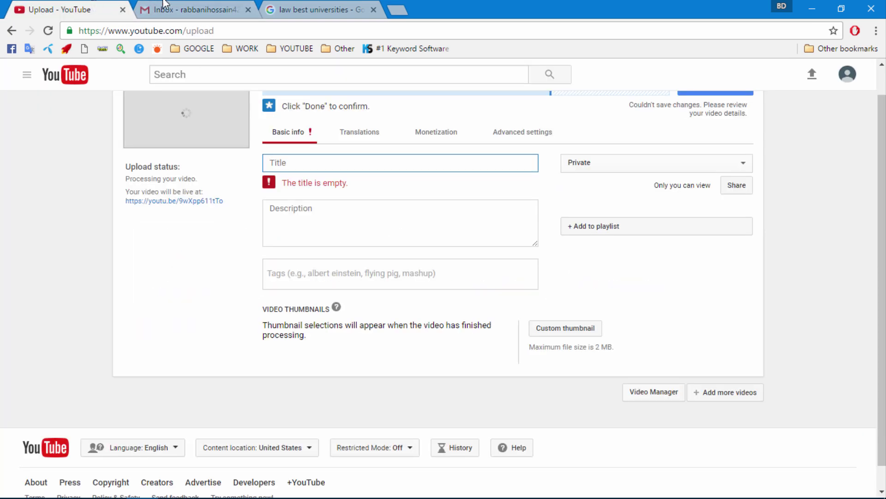
left_click(164, 5)
left_click(87, 3)
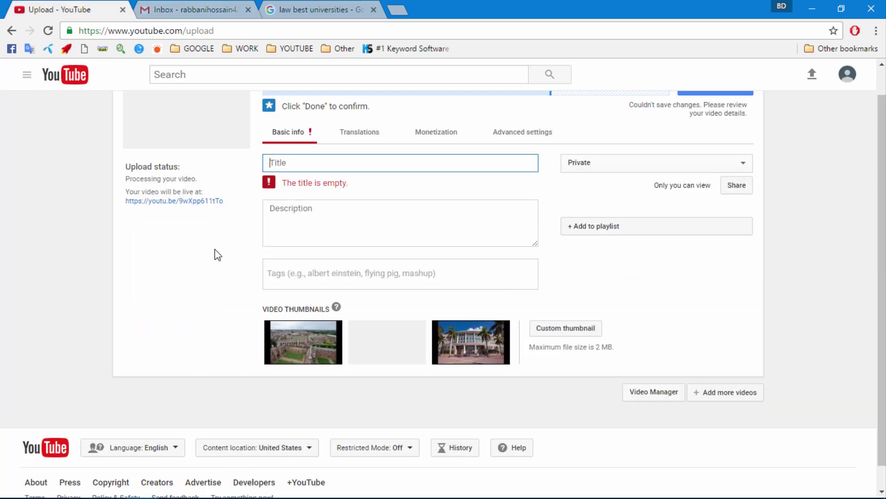
left_click(475, 347)
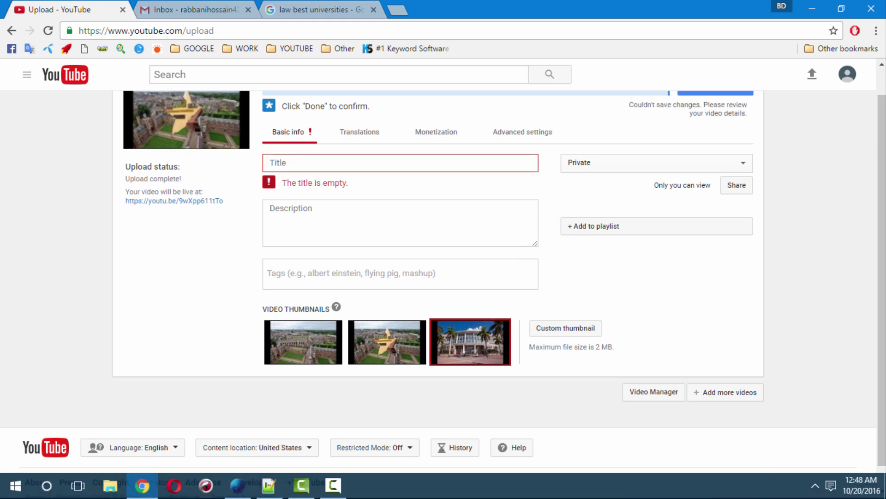
left_click(685, 481)
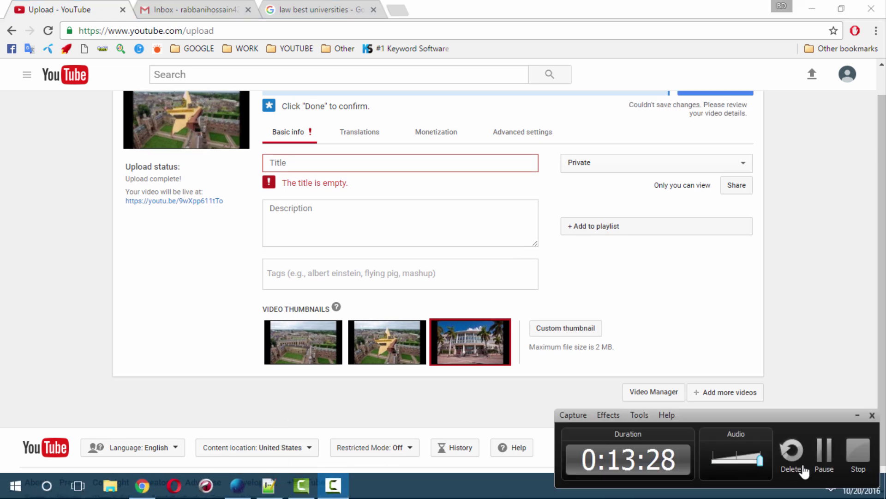
left_click(823, 451)
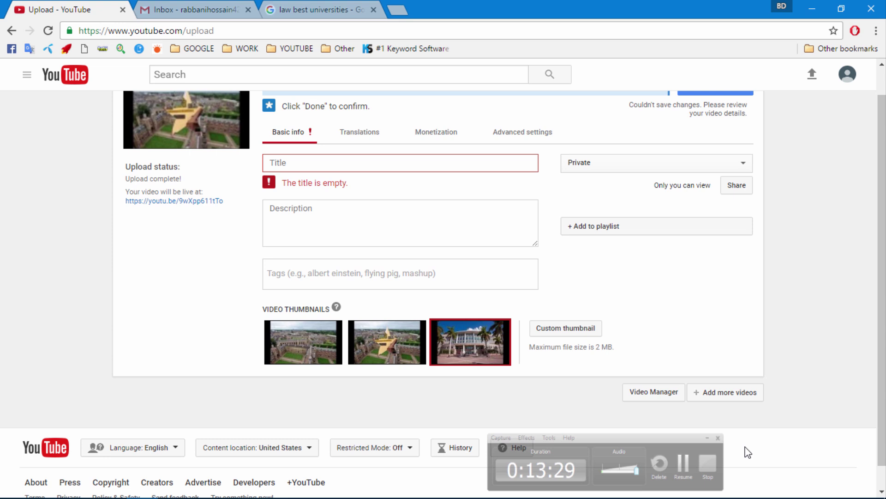
left_click(292, 156)
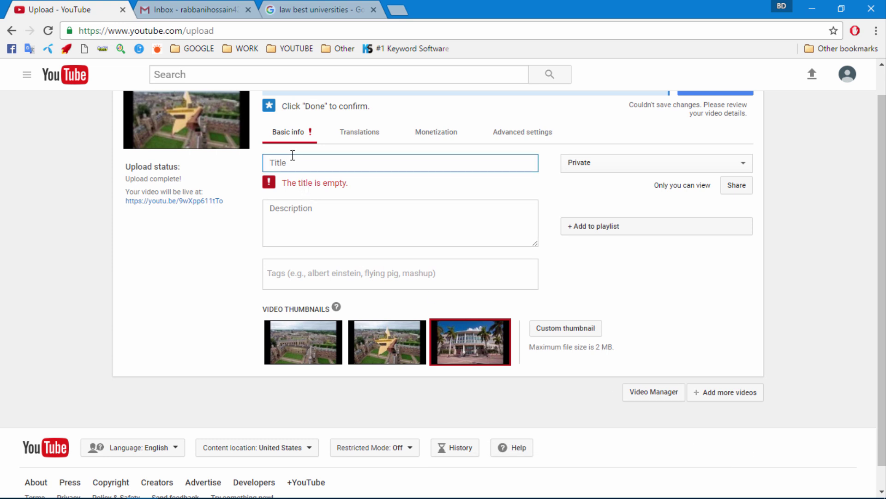
- Title the video 'lawyers mesothelioma law 2016'
type("best mesothelioma lawyers mesothelioma law")
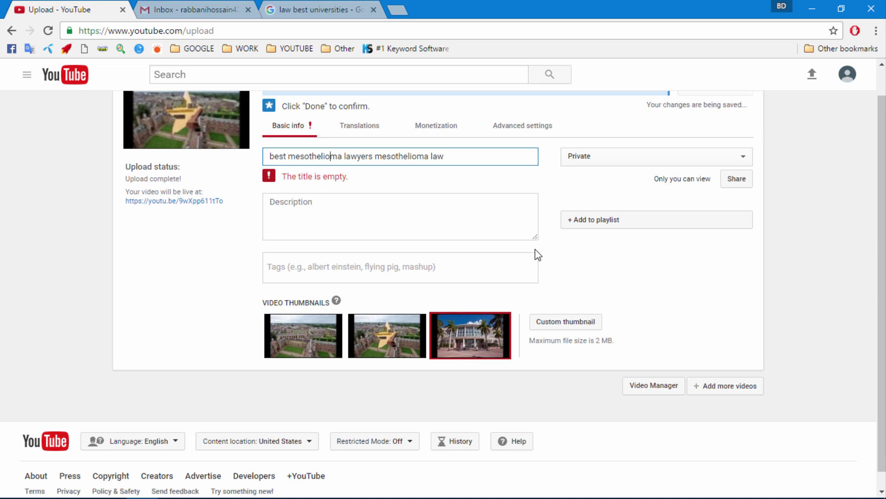
key("ctrl+Right")
key("BackSpace")
key("BackSpace")
key("BackSpace")
key("BackSpace")
key("BackSpace")
key("BackSpace")
key("BackSpace")
key("BackSpace")
key("BackSpace")
key("BackSpace")
key("BackSpace")
key("BackSpace")
key("BackSpace")
key("BackSpace")
key("BackSpace")
key("BackSpace")
key("BackSpace")
key("BackSpace")
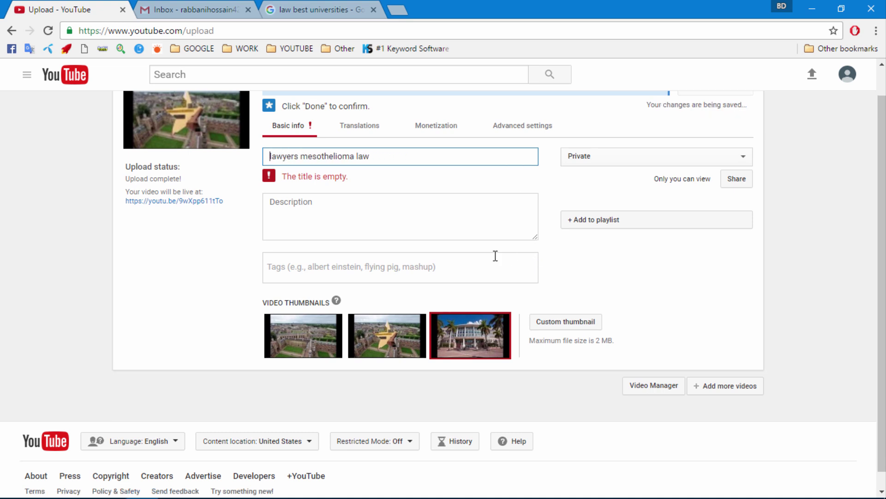
left_click(385, 157)
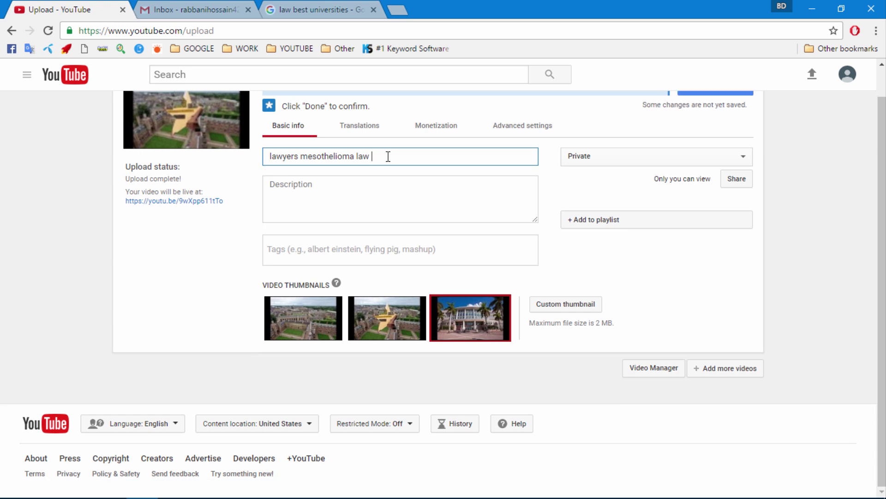
type("2016")
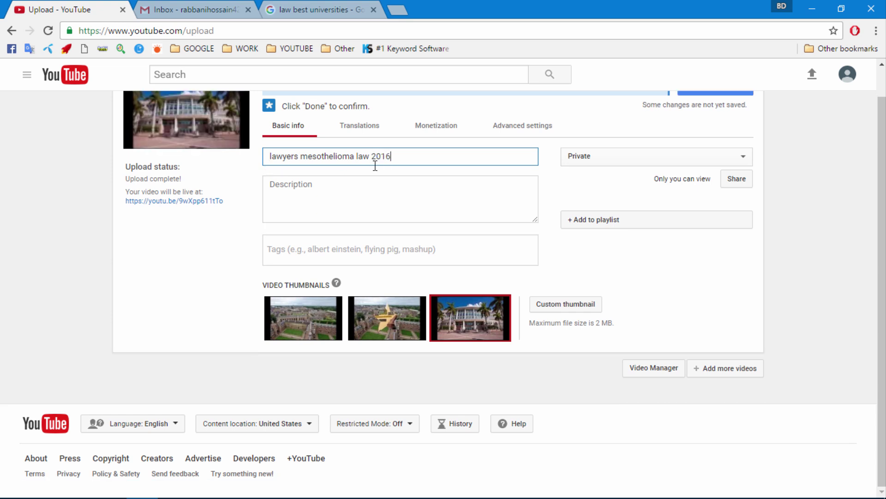
- Paste the full Notepad mesothelioma keyword list into the video description
left_click(361, 486)
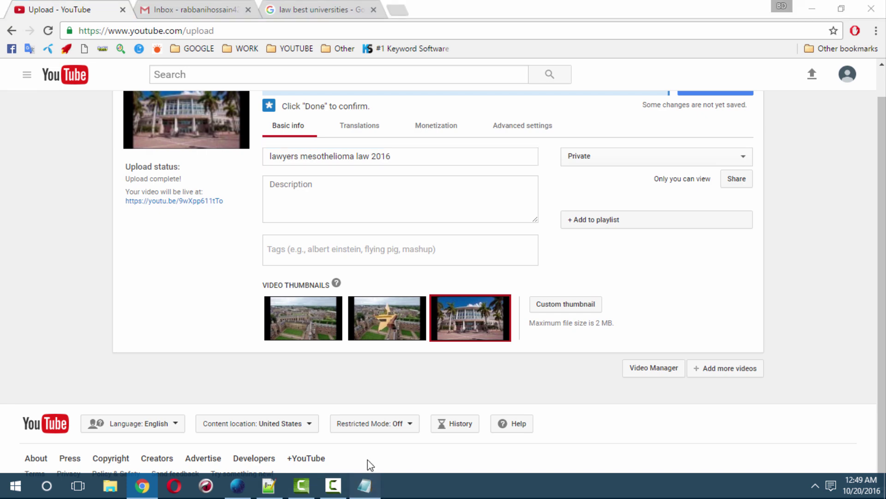
left_click(301, 212)
key("ctrl+a")
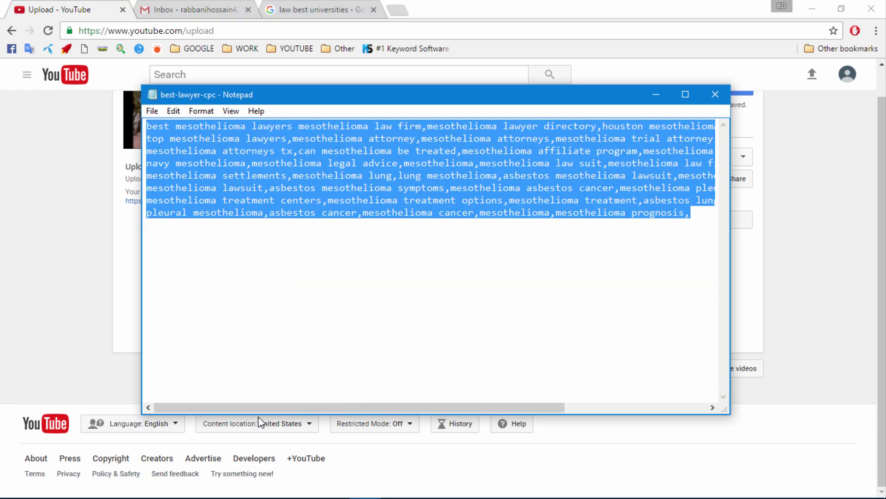
left_click(183, 486)
left_click(305, 182)
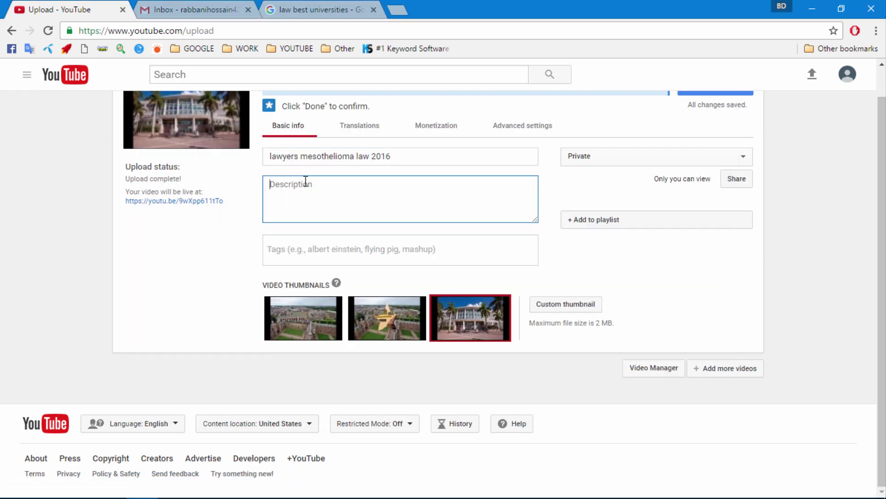
key("ctrl+v")
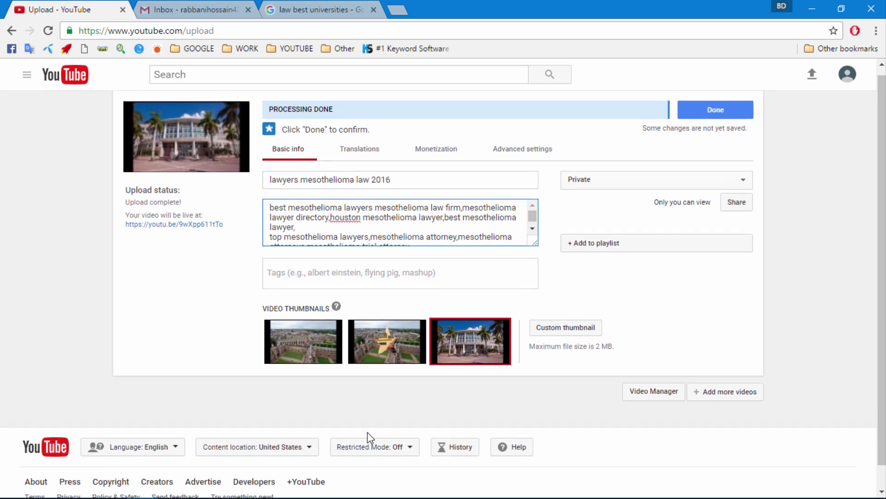
- Copy the first Notepad keywords, up to 'mesothelioma attorney', for use as tags
left_click(365, 486)
left_click(263, 150)
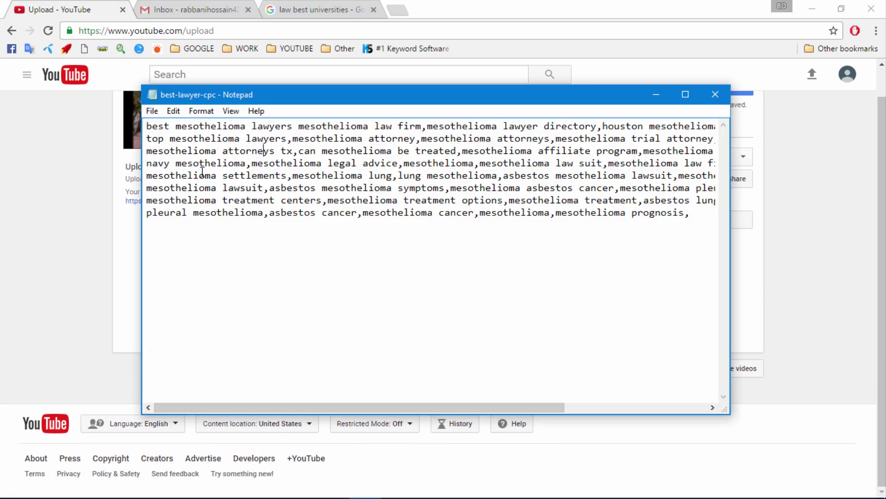
left_click_drag(146, 126, 419, 139)
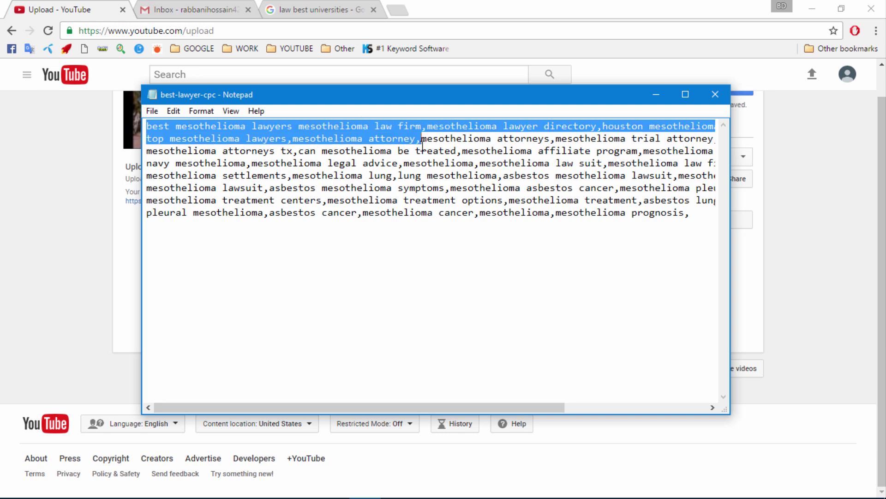
left_click(142, 491)
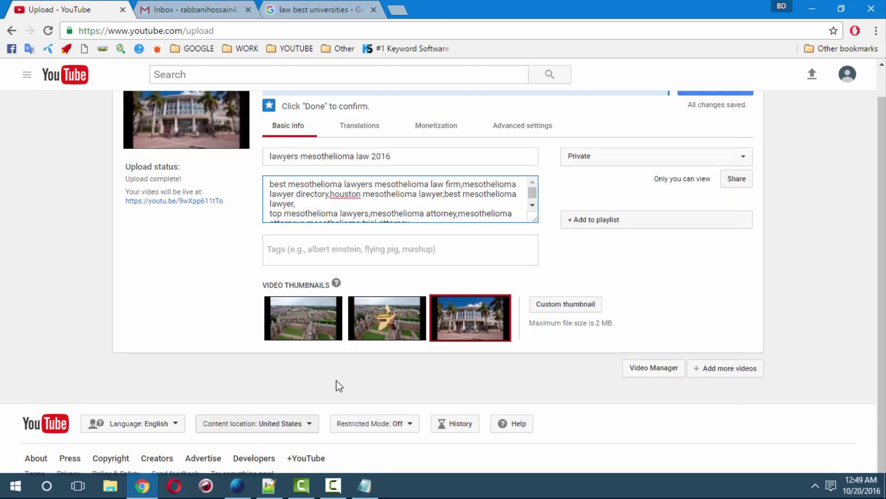
- Paste the six copied mesothelioma keywords into the video's Tags field
left_click(326, 244)
type("best mesothelioma lawyers mesothelioma law firm,mesothelioma lawyer directory,houston mesothelioma lawyer,best mesothelioma lawyer, top mesothelioma lawyers,mesothelioma attorney,")
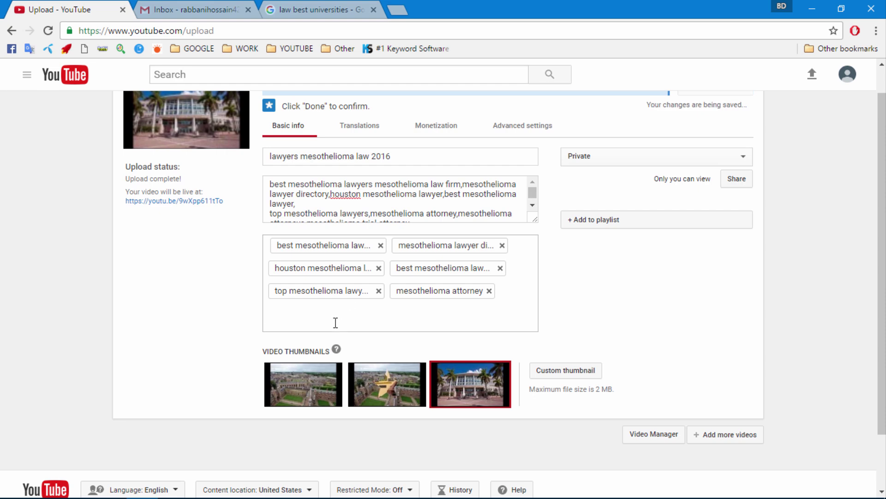
scroll(349, 332, "down", 2)
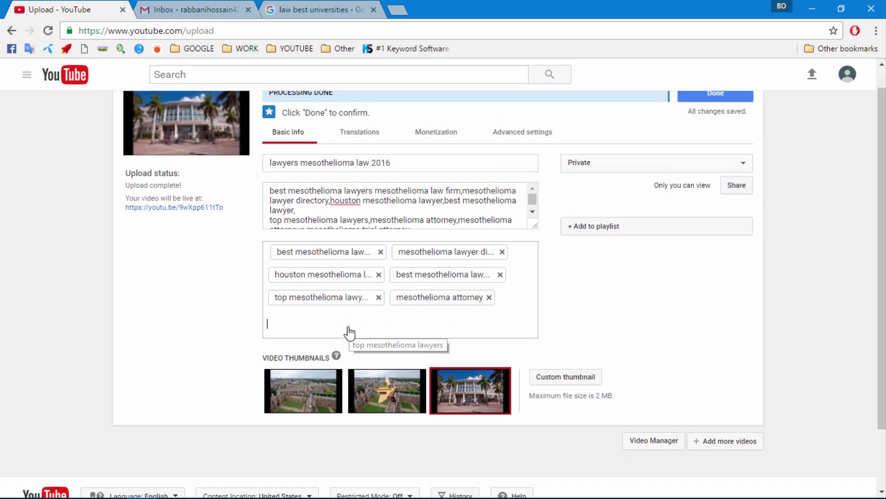
scroll(235, 318, "up", 3)
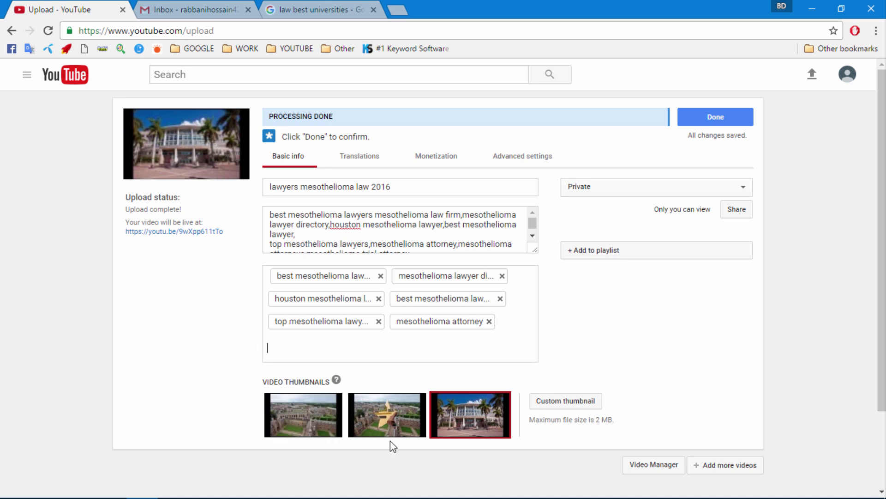
- Compare thumbnail frames, keep the third one, and view the Monetization tab
left_click(387, 423)
left_click(319, 434)
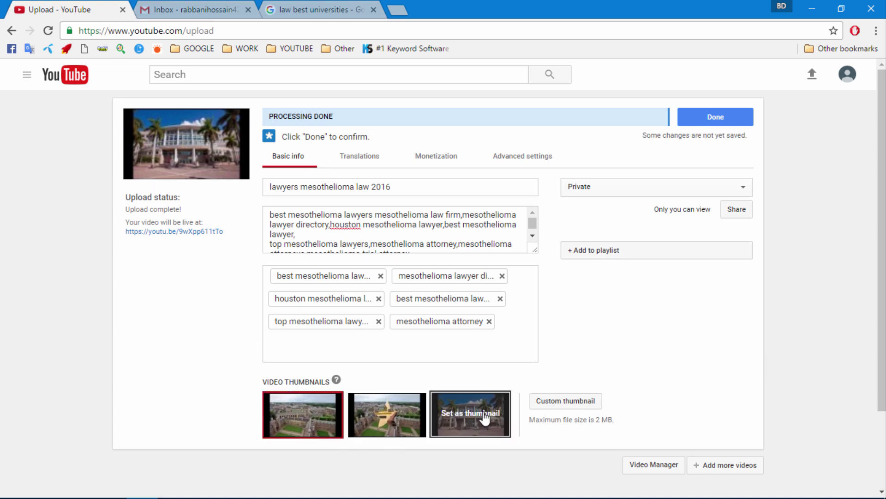
left_click(468, 423)
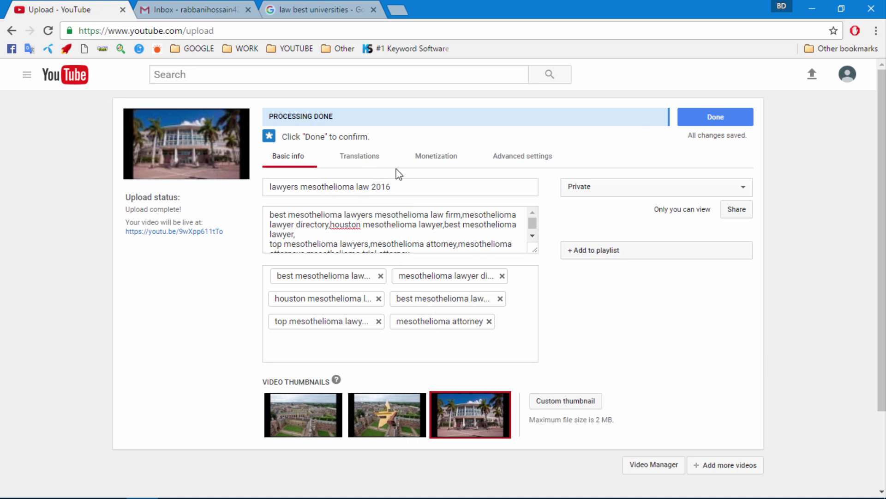
left_click(425, 162)
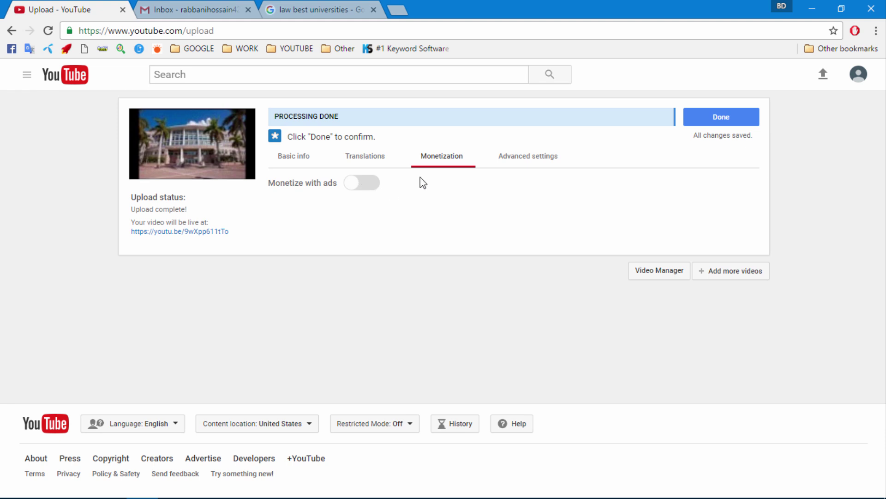
- In Advanced settings, set the video category to Education instead of Entertainment
left_click(511, 159)
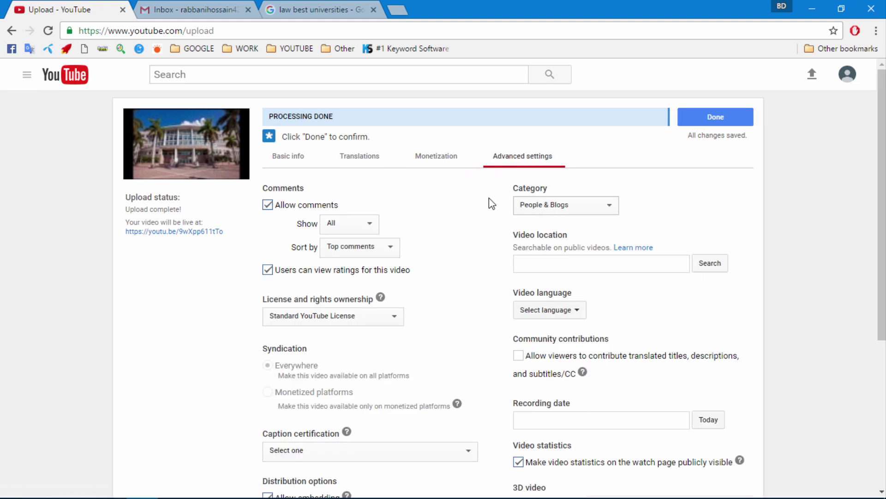
left_click(541, 208)
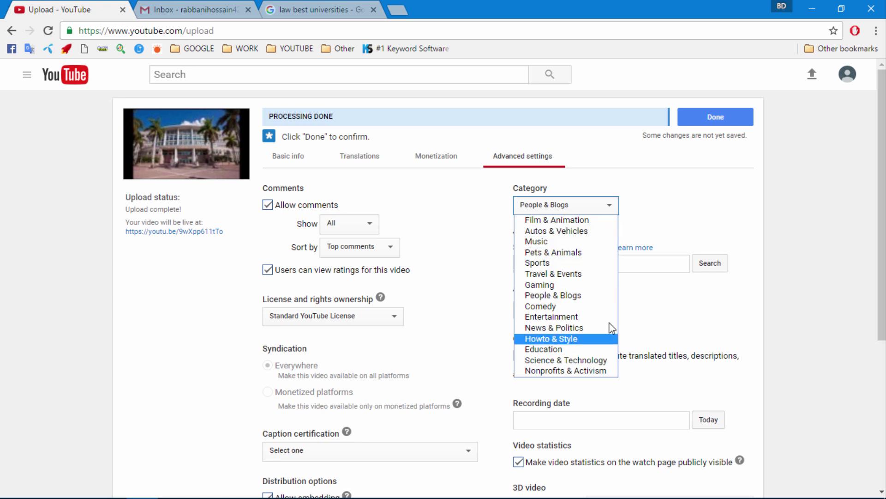
left_click(573, 317)
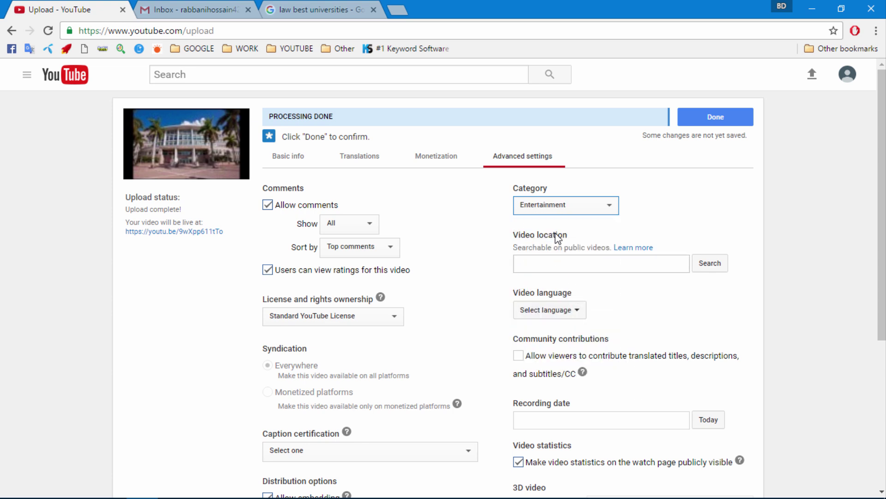
left_click(544, 210)
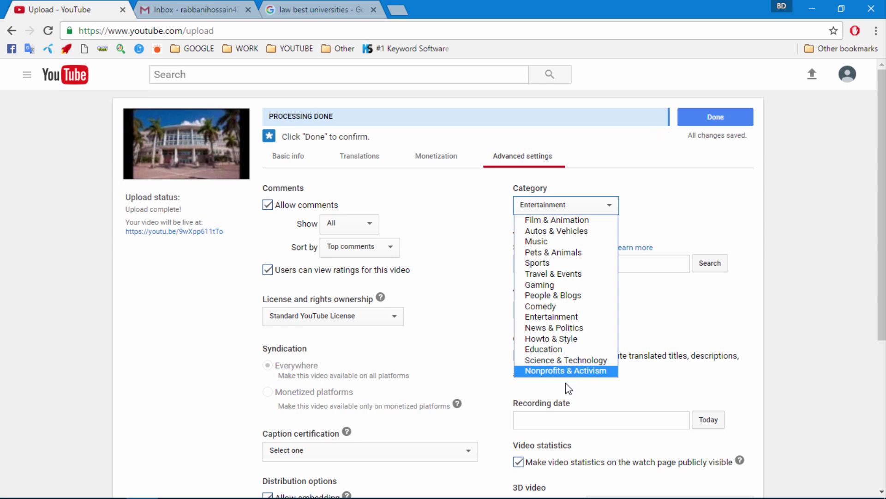
left_click(562, 349)
- Set the video language to English and the recording date to October 20, 2016
left_click(547, 264)
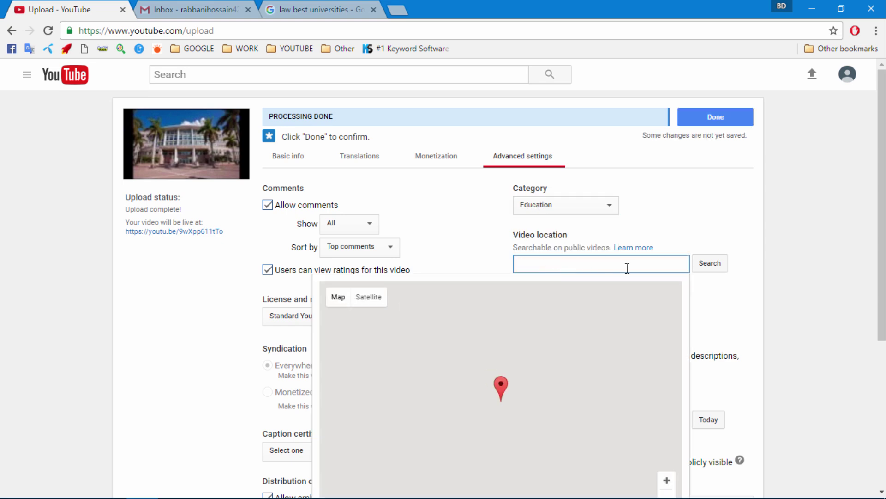
scroll(646, 245, "down", 3)
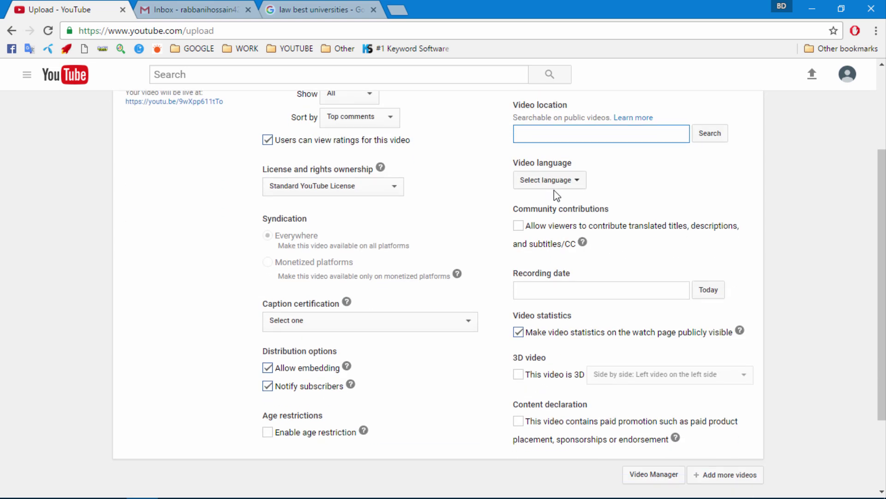
left_click(552, 186)
left_click(549, 205)
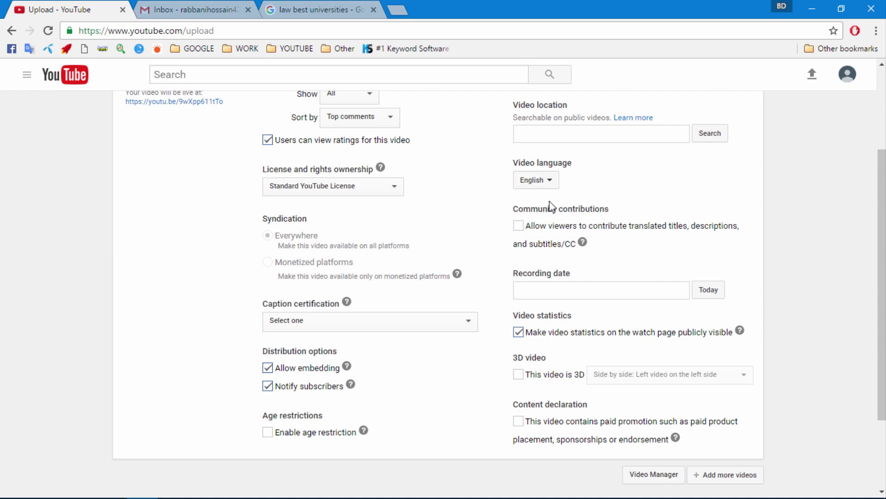
left_click(709, 290)
scroll(575, 423, "down", 3)
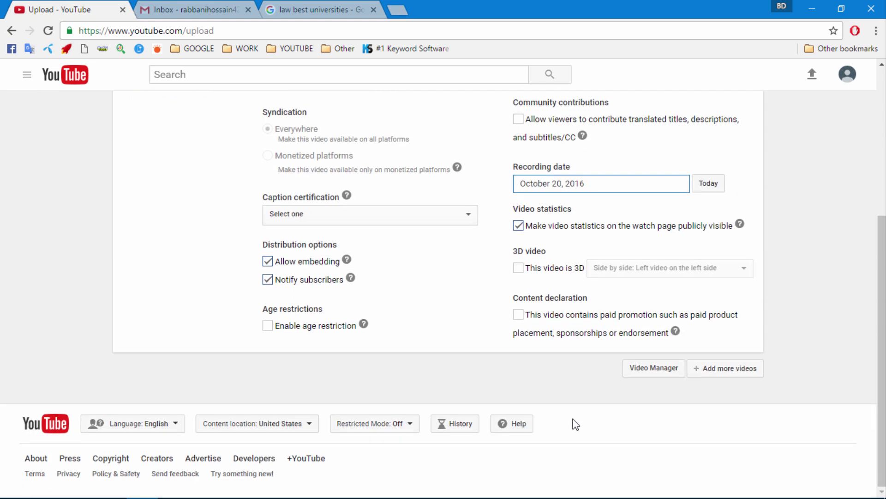
scroll(576, 423, "up", 5)
left_click(699, 122)
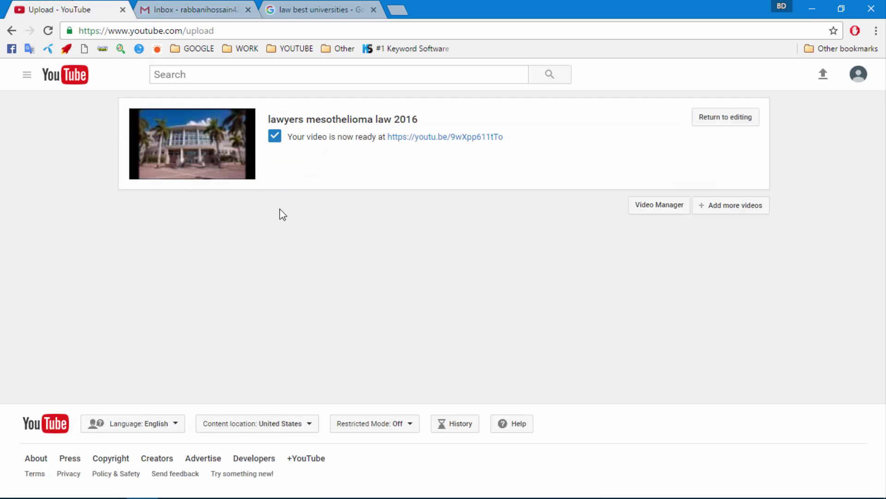
left_click(643, 208)
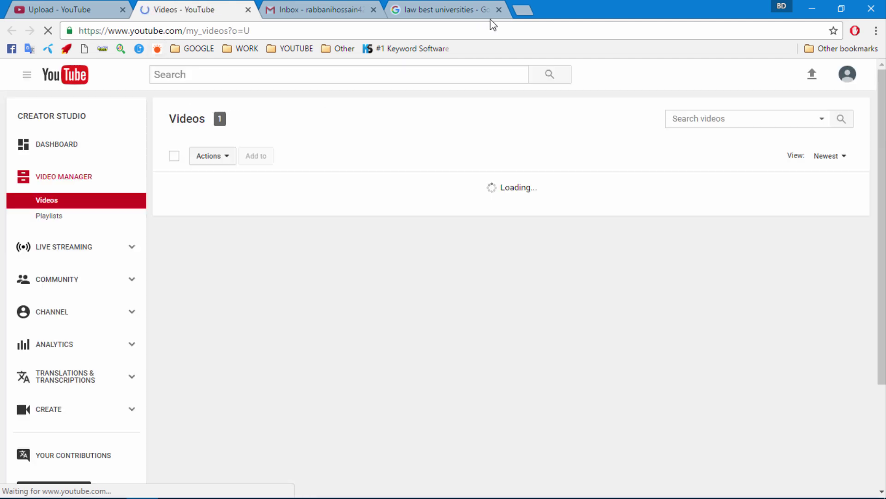
left_click(499, 10)
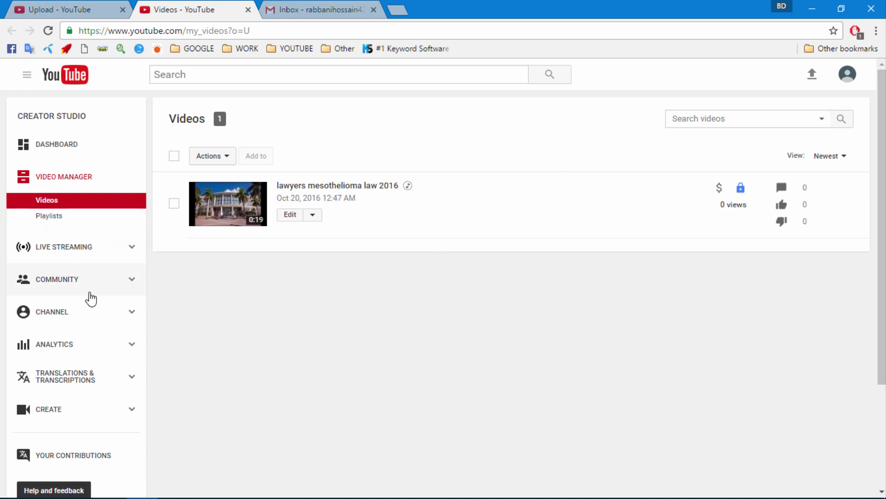
scroll(64, 299, "down", 1)
scroll(65, 298, "down", 1)
scroll(71, 286, "up", 2)
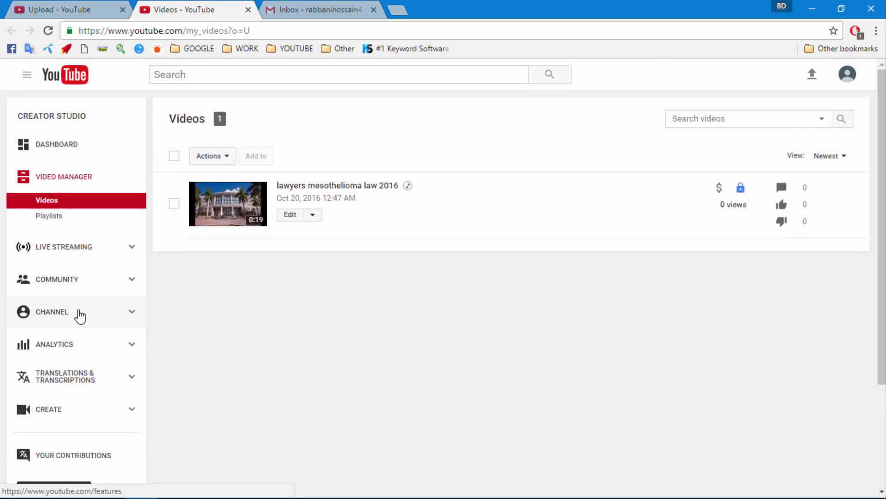
- Open the channel's Status and features page and dismiss the AdSense application notice
left_click(52, 311)
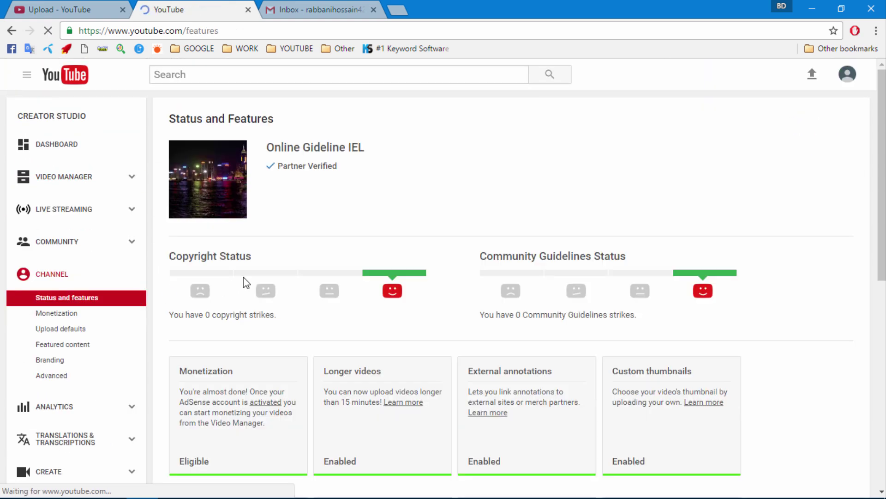
scroll(80, 278, "down", 1)
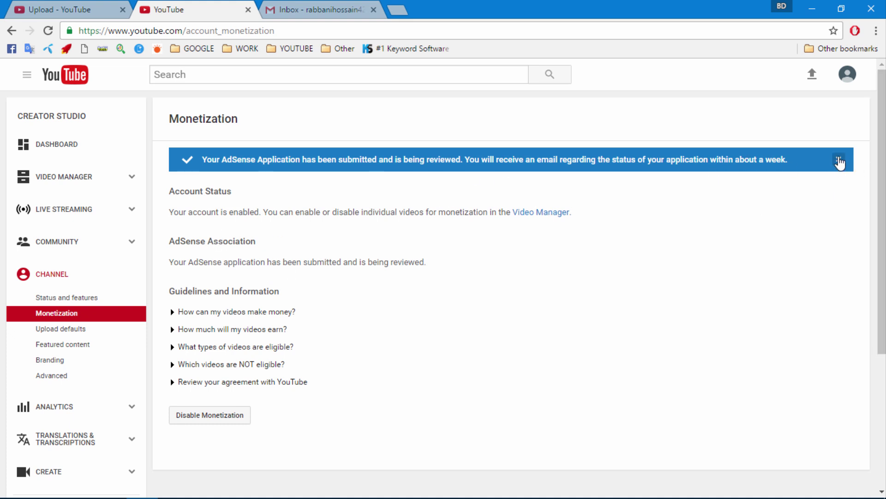
left_click(839, 160)
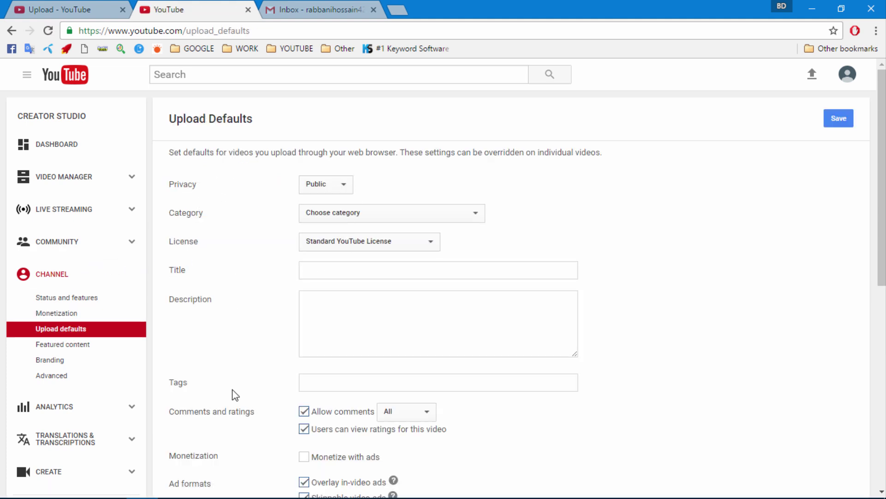
- Make Education the default category, keeping Public privacy and Standard YouTube License
left_click(335, 185)
left_click(336, 187)
left_click(339, 213)
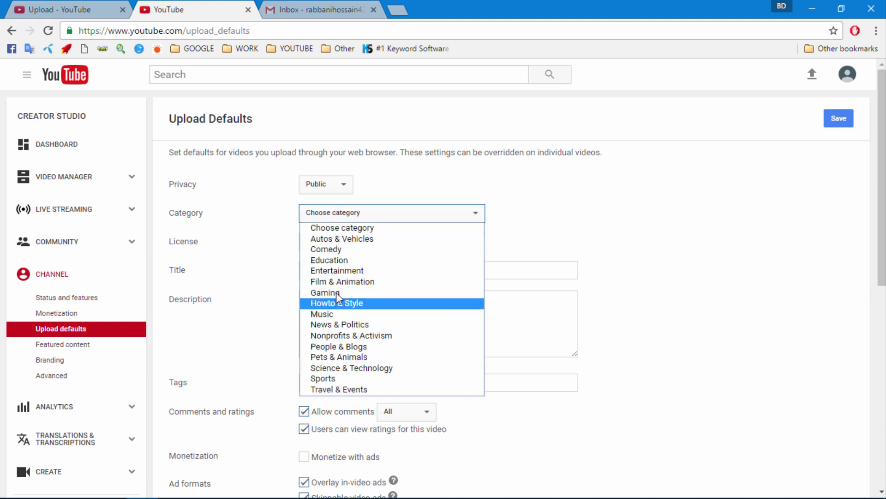
left_click(339, 259)
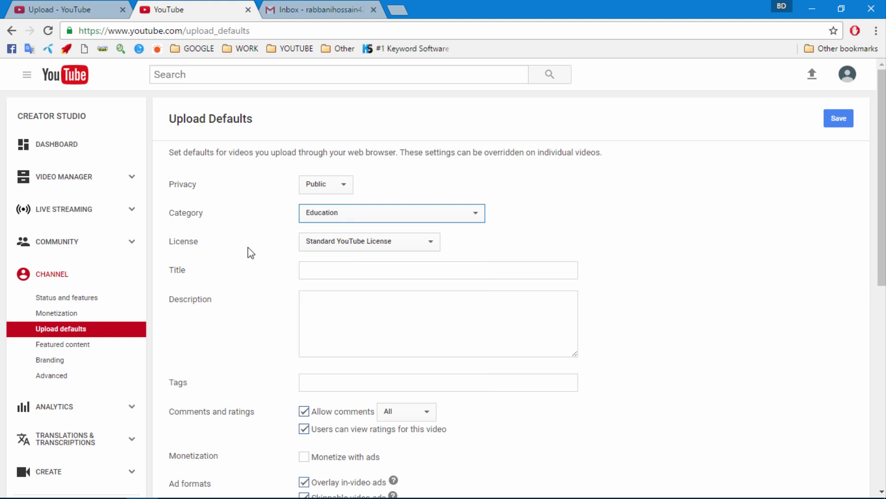
left_click(322, 241)
left_click(322, 241)
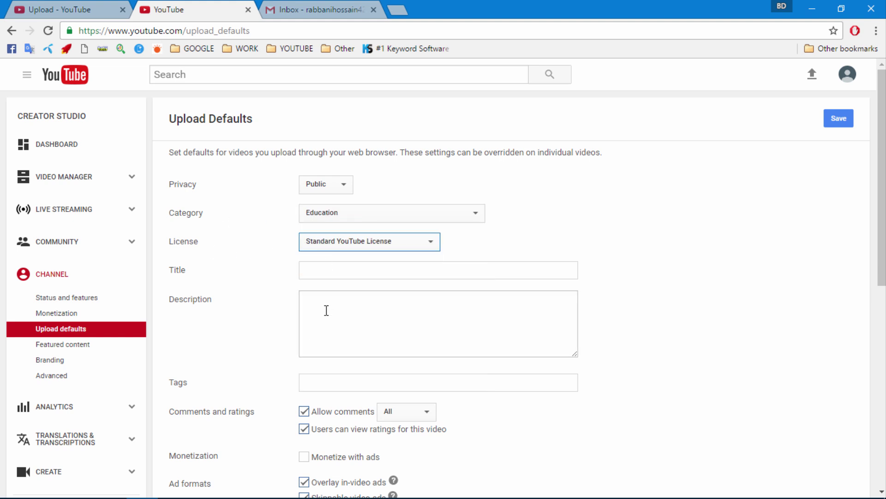
- Move between the default title, description and tags fields
left_click(327, 310)
left_click(330, 273)
left_click(328, 301)
left_click(321, 264)
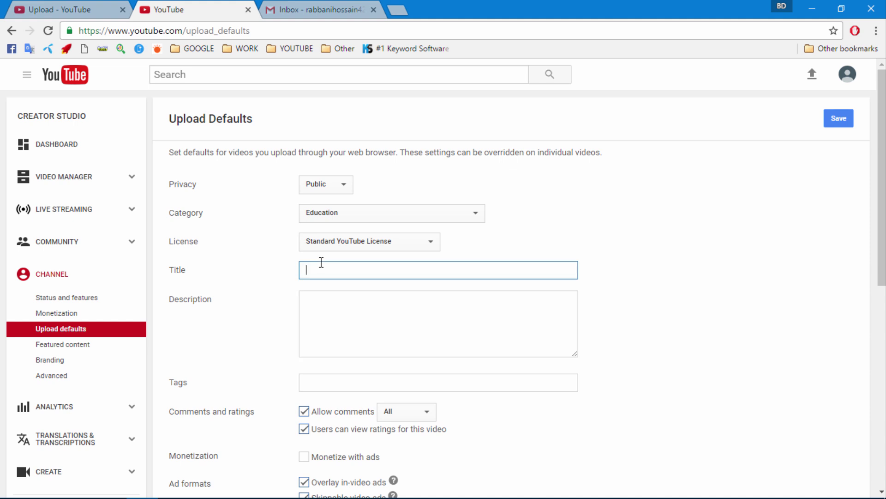
left_click(325, 291)
left_click(331, 266)
left_click(331, 320)
scroll(349, 308, "down", 1)
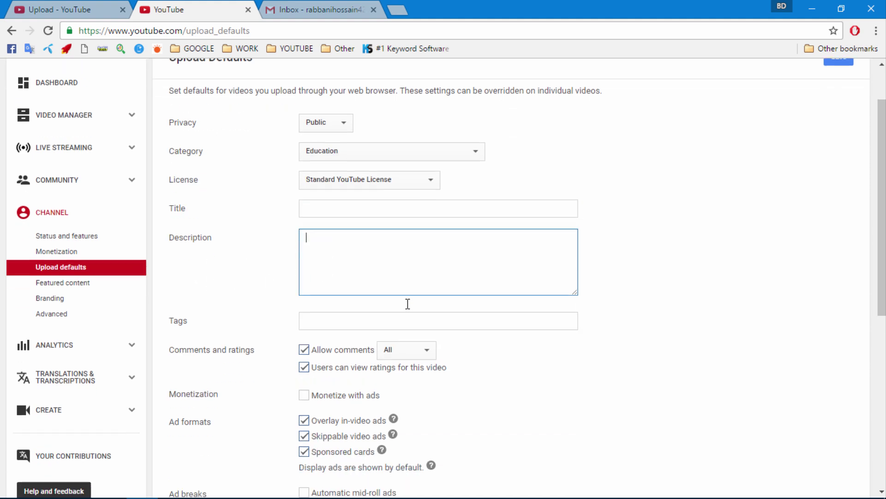
left_click(330, 321)
left_click(325, 200)
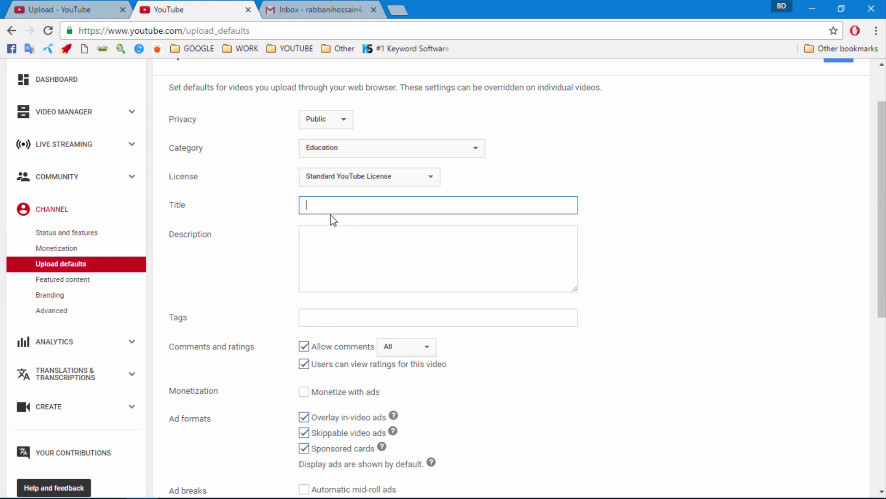
left_click(325, 316)
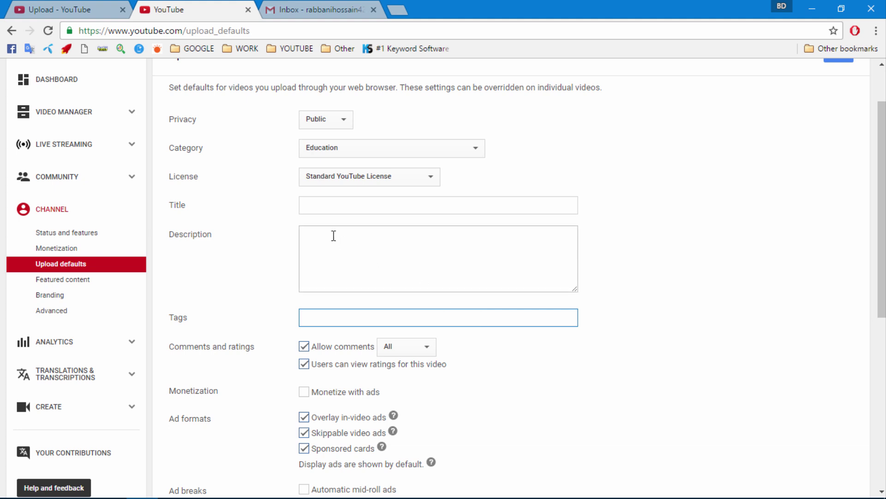
left_click(326, 204)
left_click(338, 314)
left_click(335, 201)
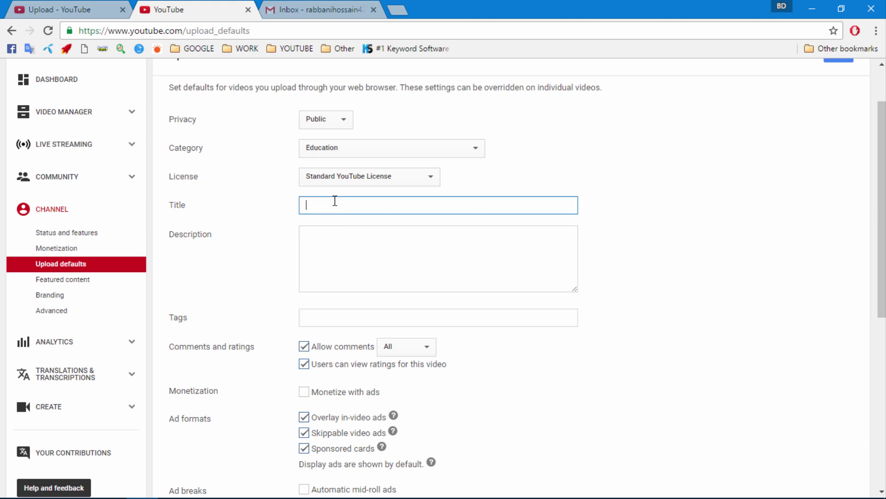
left_click(333, 312)
scroll(315, 246, "down", 1)
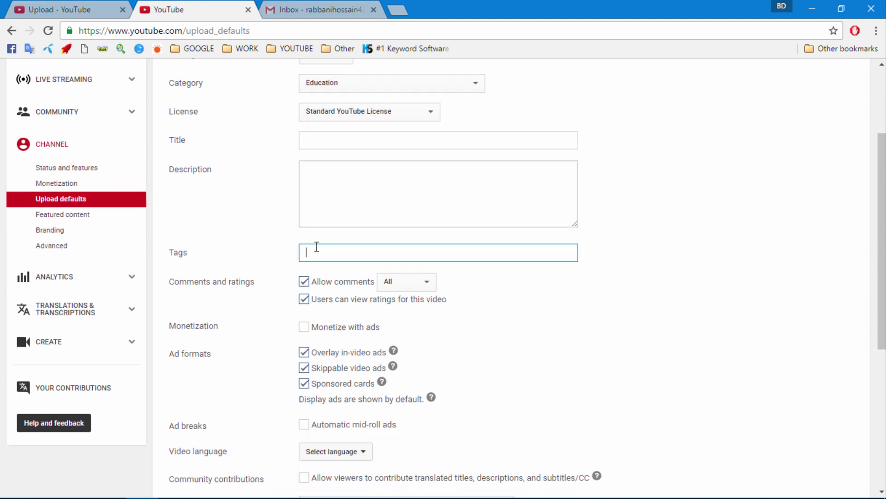
scroll(325, 284, "down", 2)
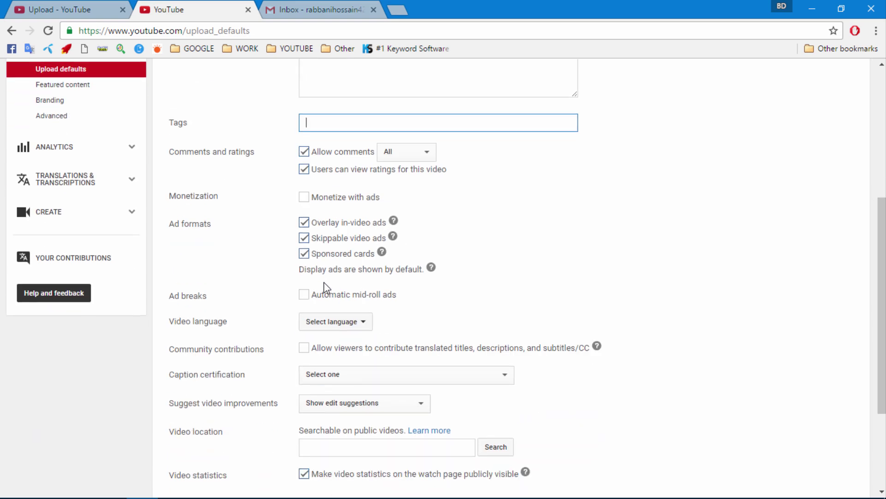
- Turn on Monetize with ads by default, accept the rights confirmation, and untick Skippable video ads
left_click(305, 199)
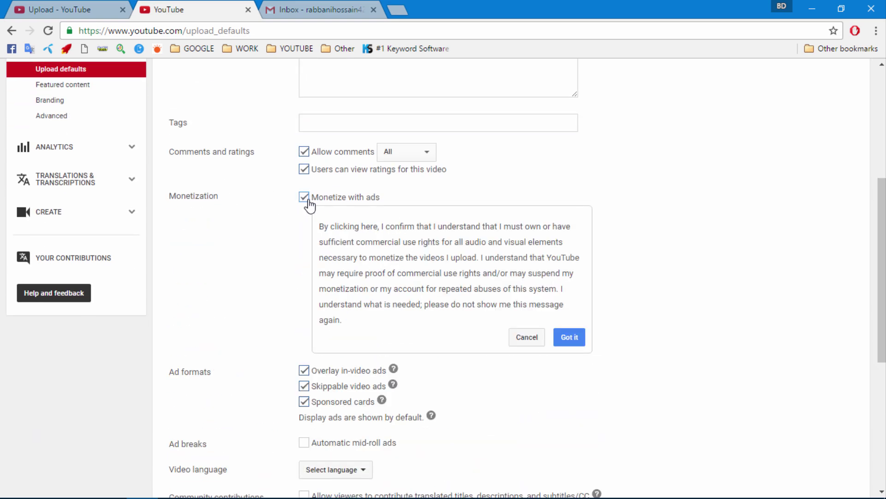
left_click(567, 342)
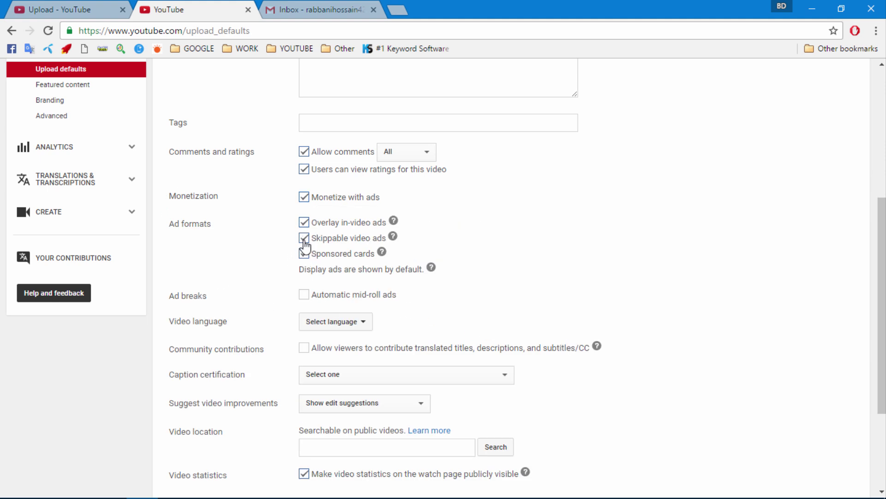
left_click(304, 238)
scroll(311, 292, "up", 4)
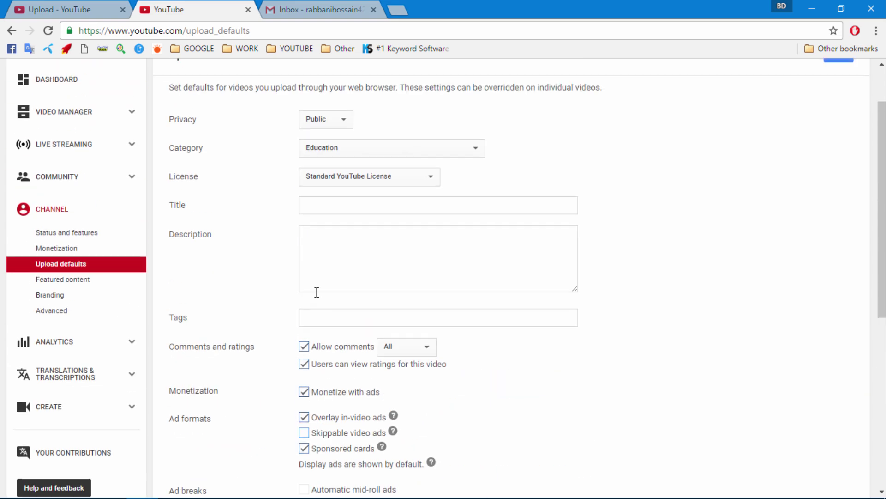
scroll(270, 284, "down", 4)
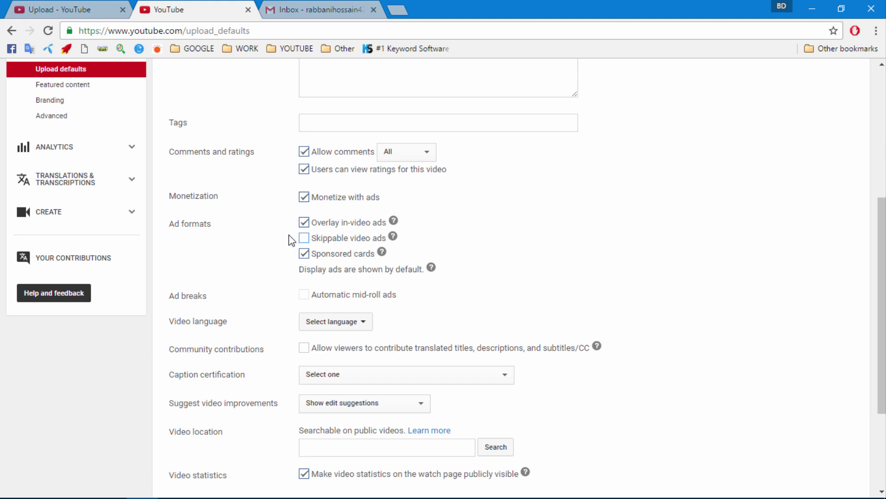
- Capture the Ad formats section in Lightshot, box Skippable video ads in red, and copy it
left_click_drag(286, 226, 336, 242)
left_click(410, 240)
key("Print")
left_click_drag(274, 211, 495, 277)
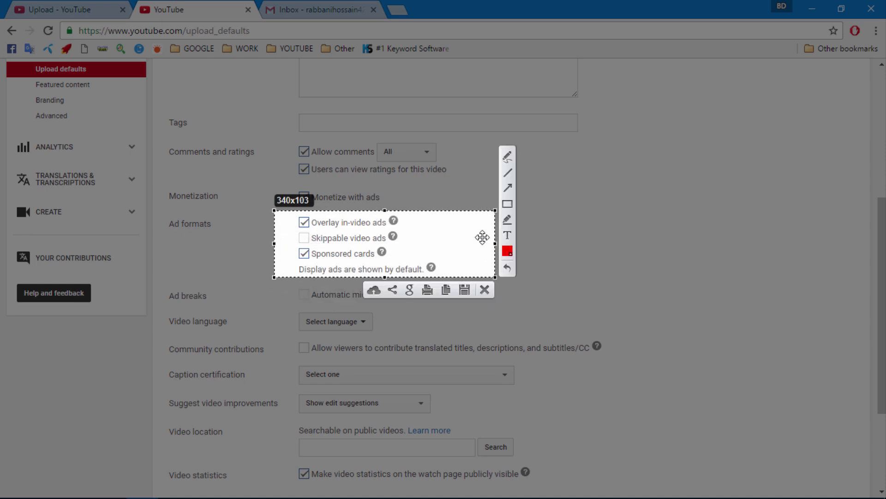
left_click_drag(291, 225, 411, 250)
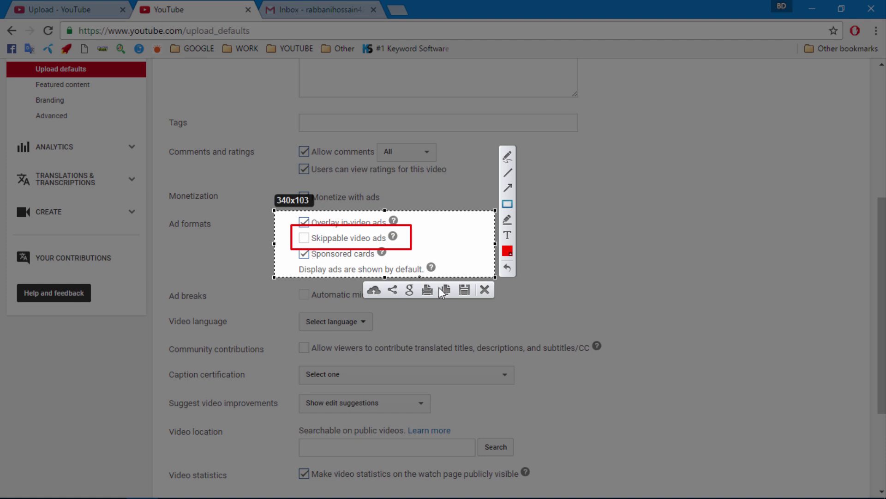
left_click(478, 290)
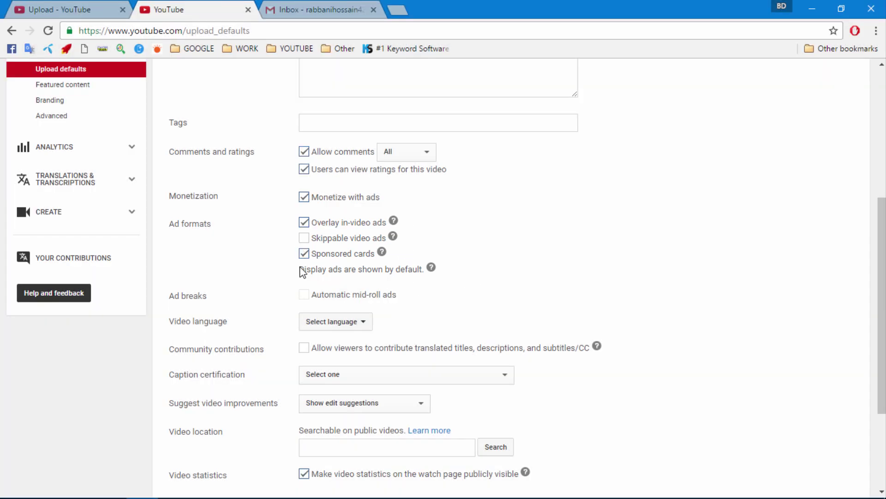
- Choose English as the default video language and save the upload defaults
scroll(276, 320, "down", 2)
left_click(323, 260)
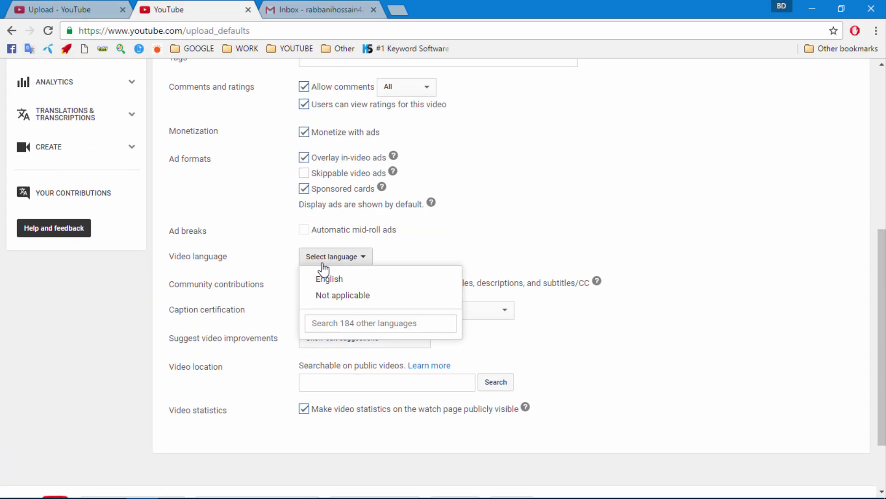
left_click(325, 277)
scroll(317, 280, "down", 1)
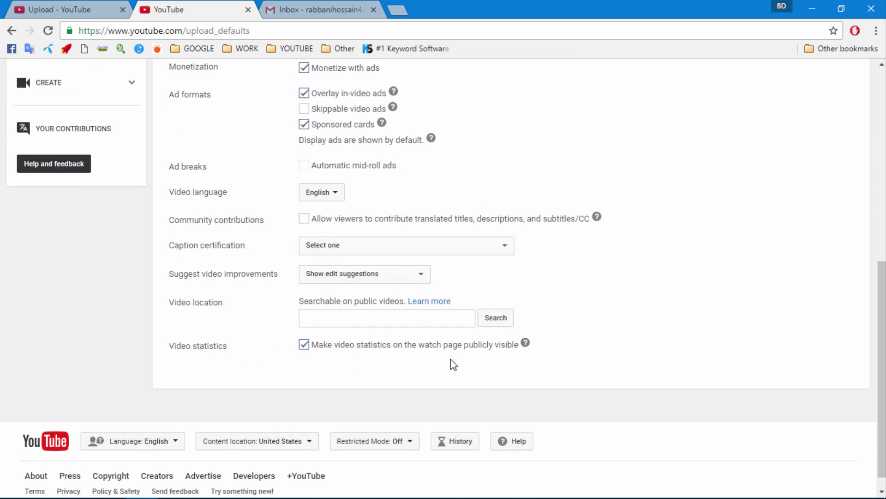
scroll(450, 359, "up", 5)
scroll(416, 376, "up", 3)
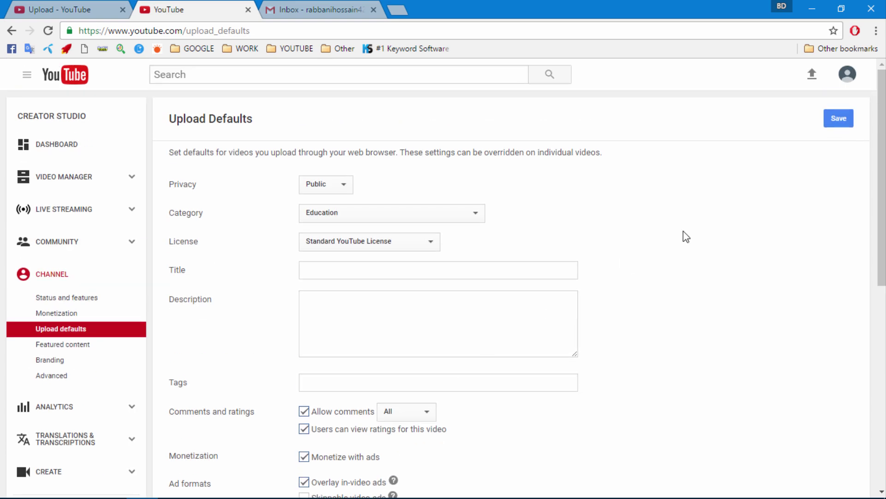
left_click(826, 124)
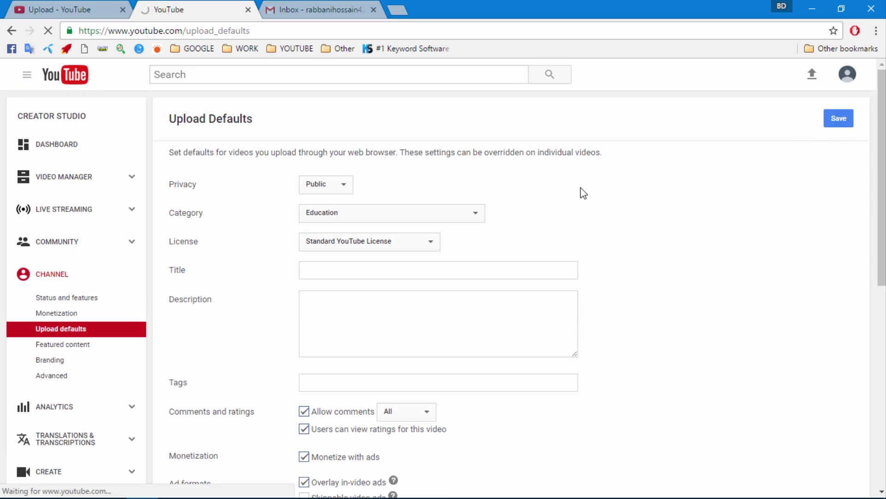
- Look over the Featured content and Branding watermark settings, then return to the uploaded videos list
scroll(85, 342, "down", 1)
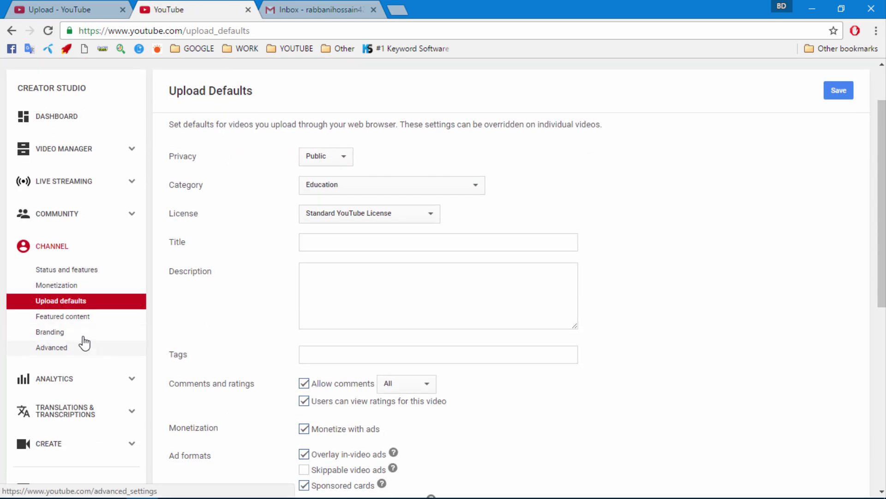
left_click(76, 318)
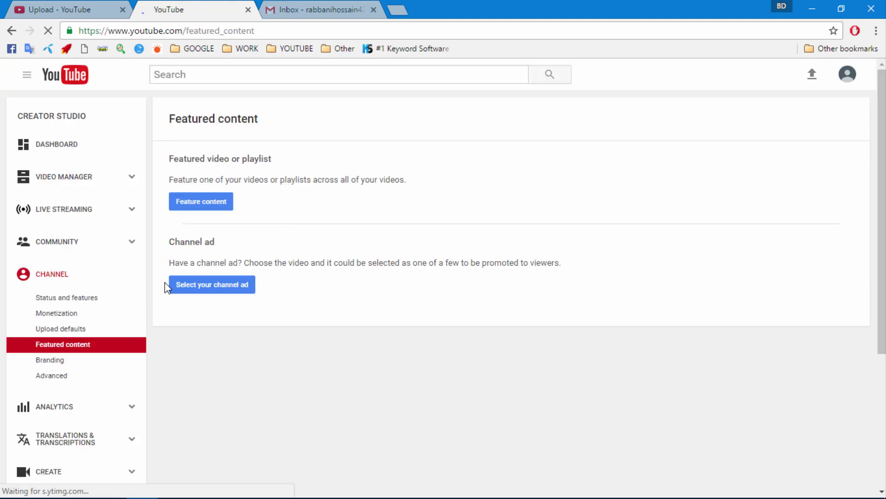
scroll(115, 309, "down", 2)
left_click(43, 297)
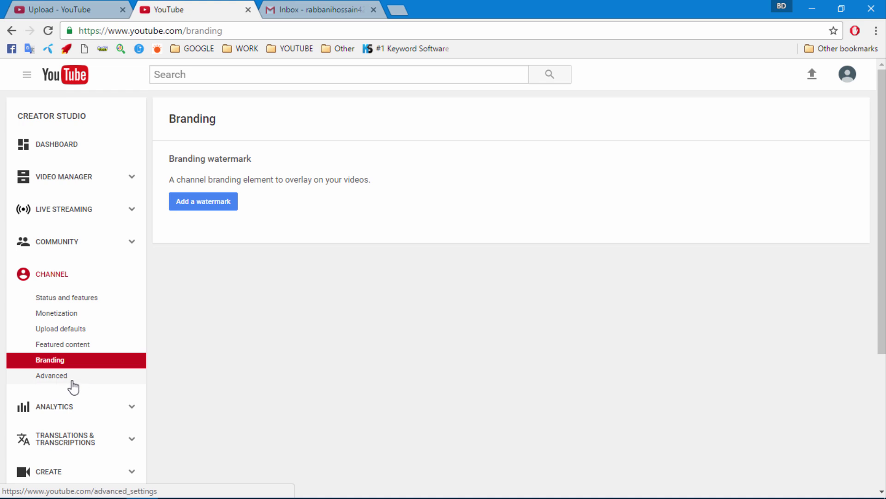
left_click(50, 178)
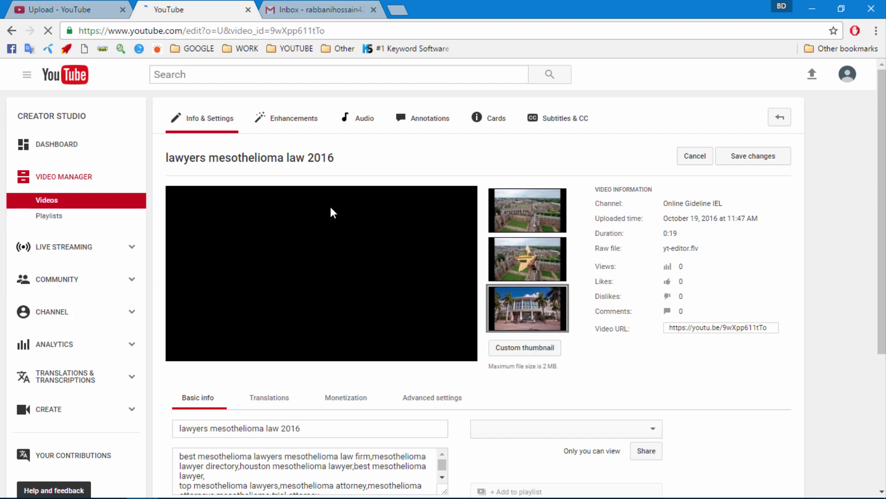
- Turn on Monetize with ads with overlay ads and sponsored cards, leave skippable video ads unticked, and save
scroll(202, 218, "down", 4)
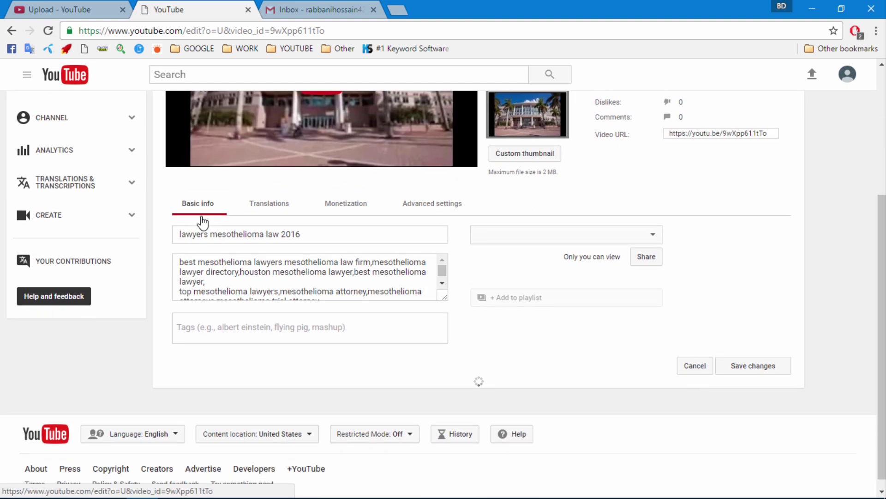
left_click(334, 205)
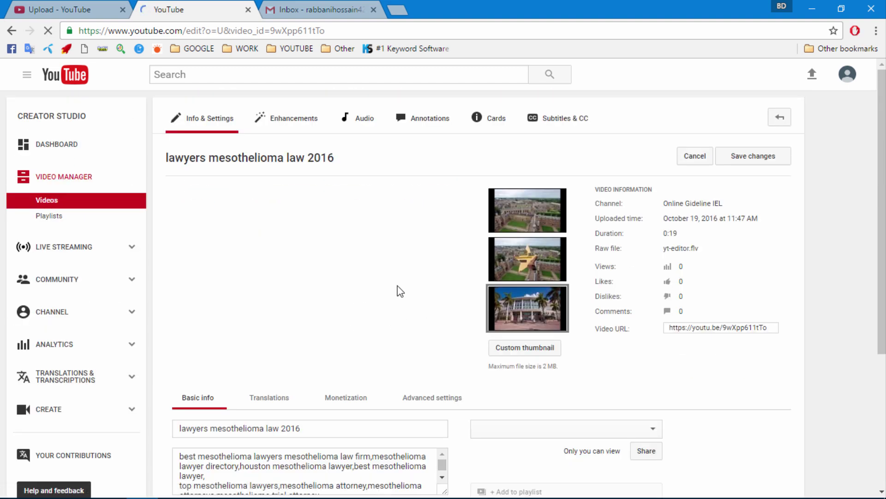
scroll(374, 309, "down", 3)
scroll(323, 323, "down", 3)
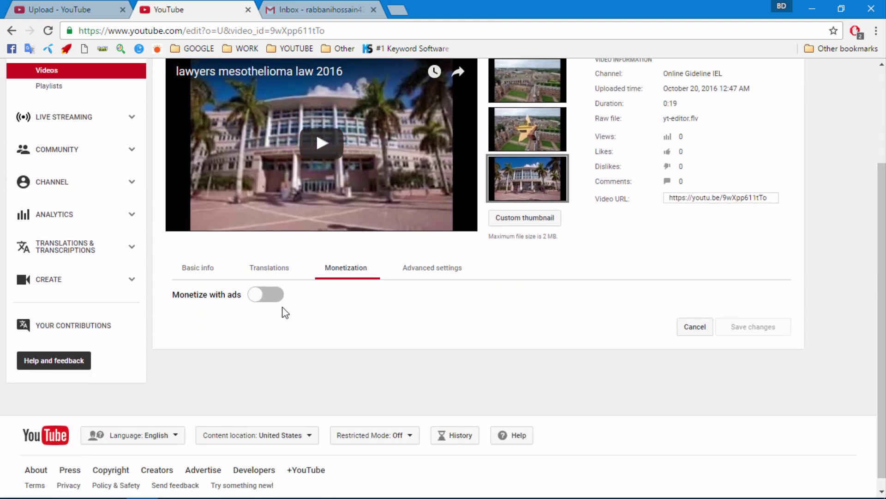
left_click(267, 294)
scroll(259, 259, "down", 3)
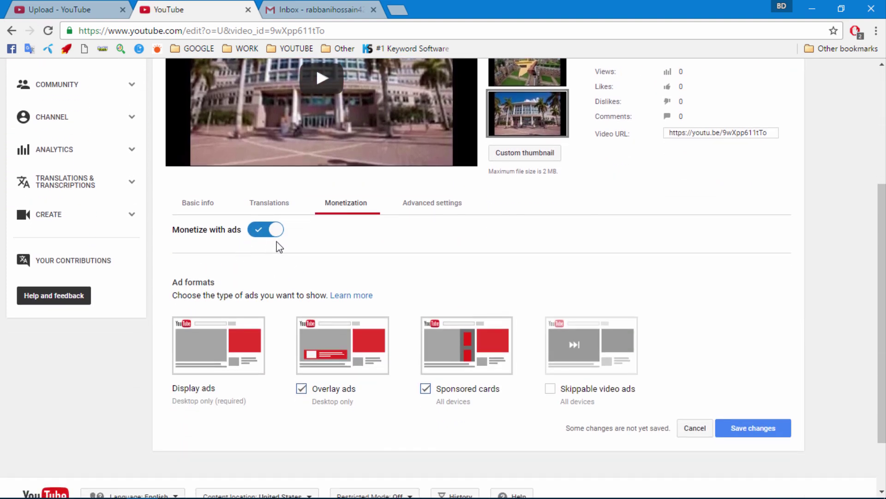
scroll(381, 303, "down", 3)
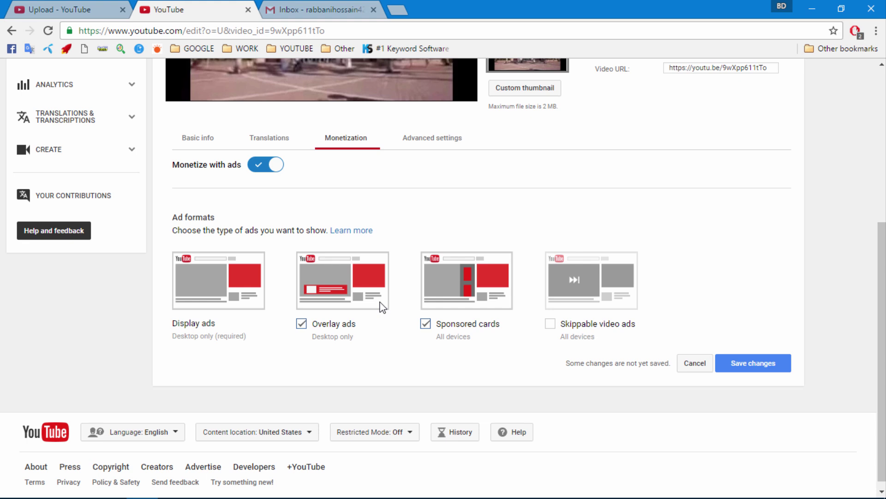
left_click(549, 326)
left_click(550, 327)
left_click(740, 368)
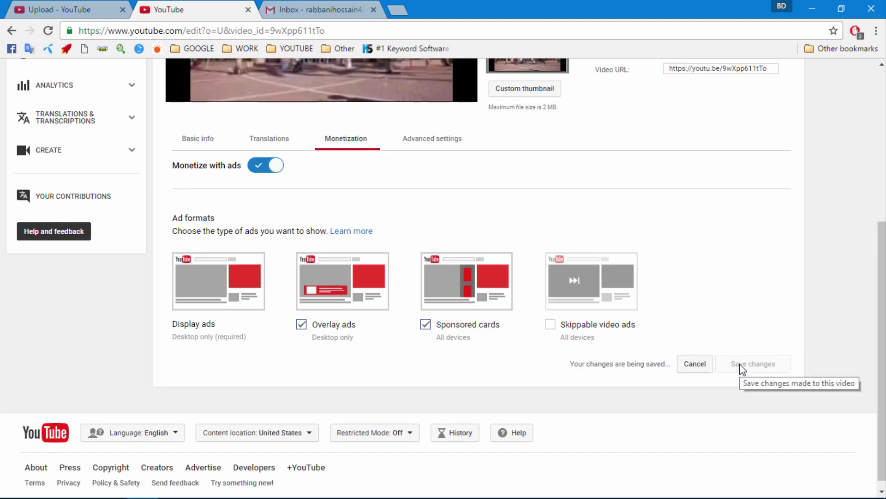
scroll(325, 291, "up", 3)
- In Basic info, switch visibility from Private to Public and publish the video
left_click(216, 212)
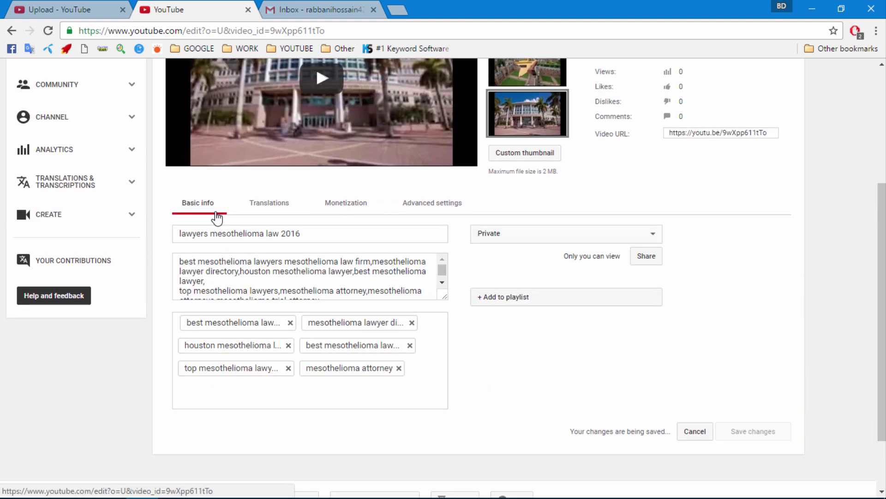
left_click(497, 235)
left_click(500, 248)
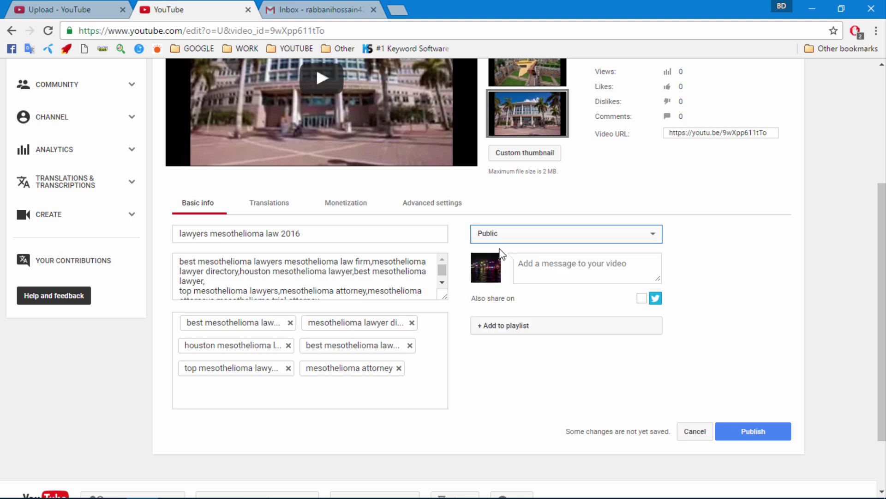
left_click(561, 269)
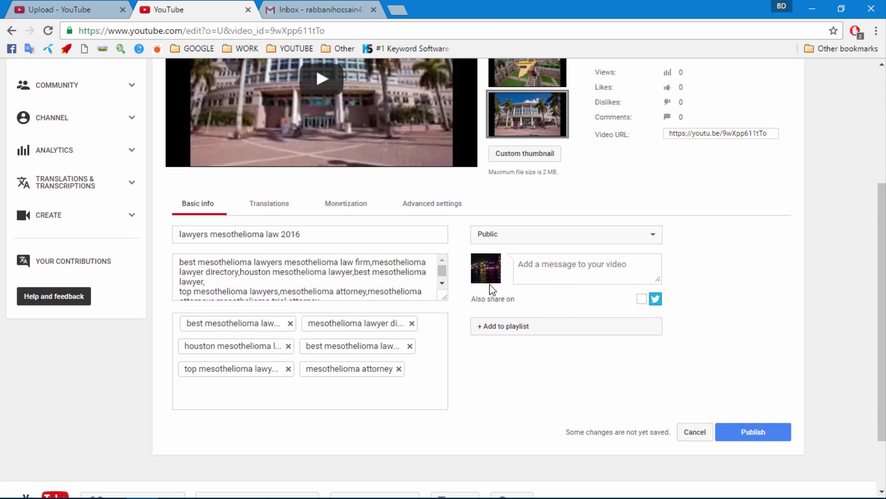
scroll(489, 288, "up", 1)
scroll(490, 290, "down", 3)
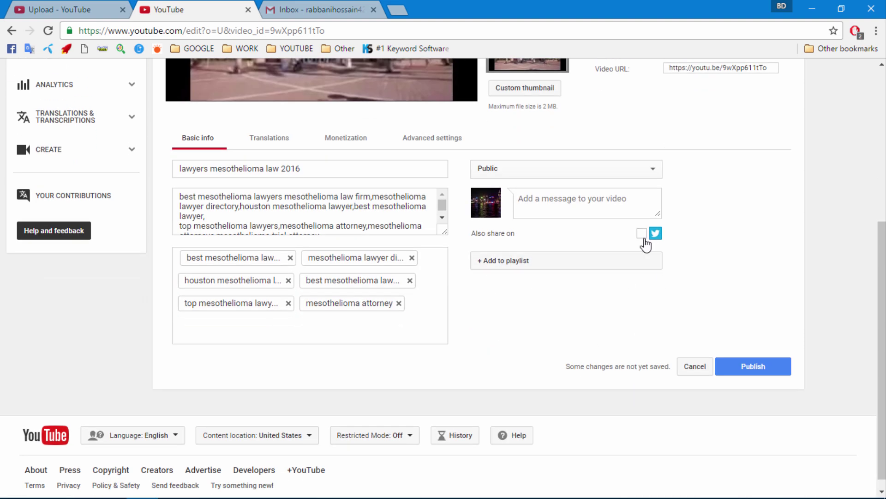
left_click(189, 228)
left_click(748, 370)
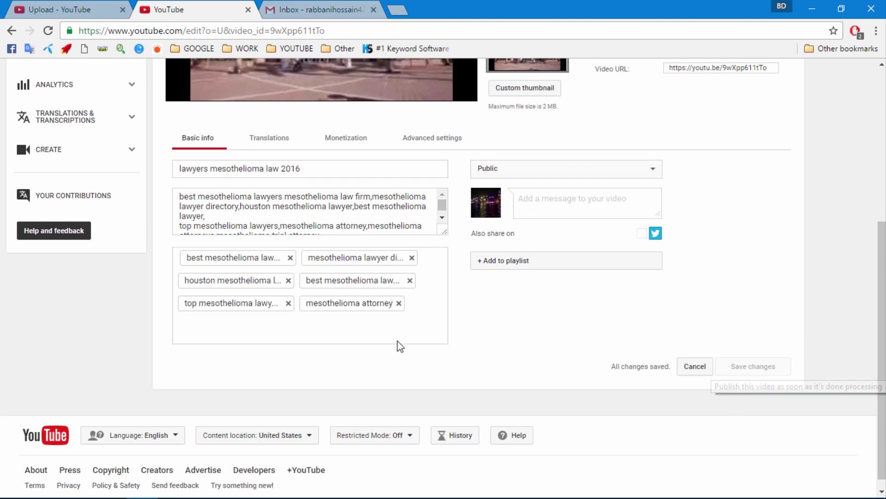
scroll(126, 291, "up", 4)
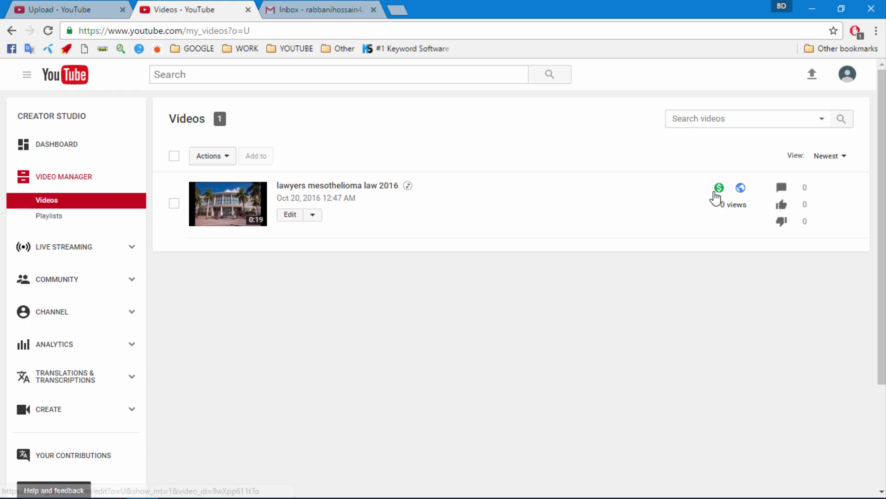
- Copy the video's link and load it in a new Firefox tab
right_click(329, 187)
left_click(383, 265)
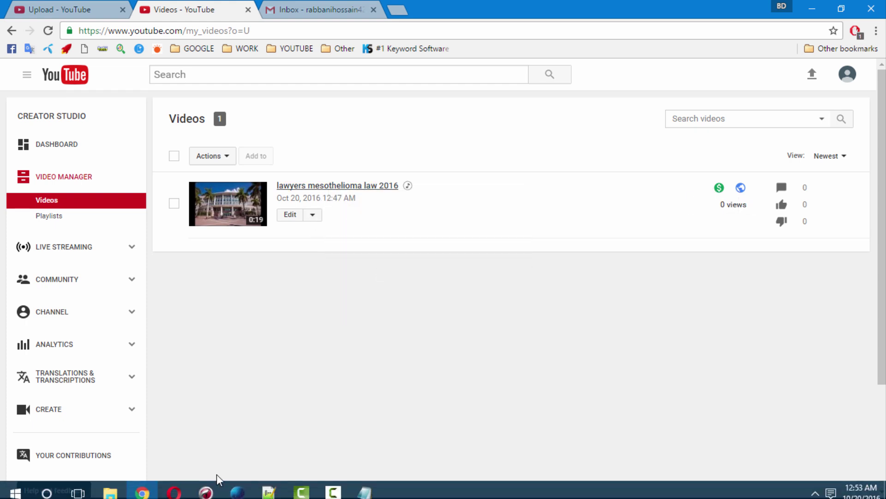
left_click(208, 488)
left_click(158, 10)
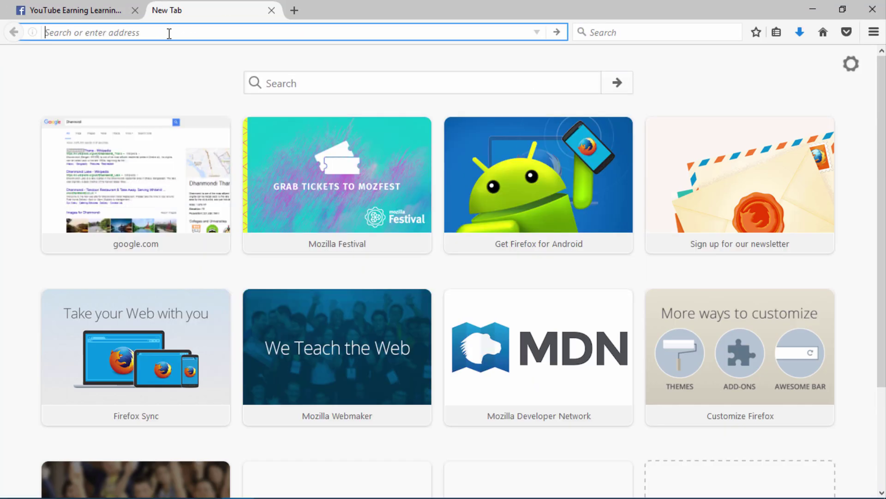
right_click(170, 33)
left_click(208, 102)
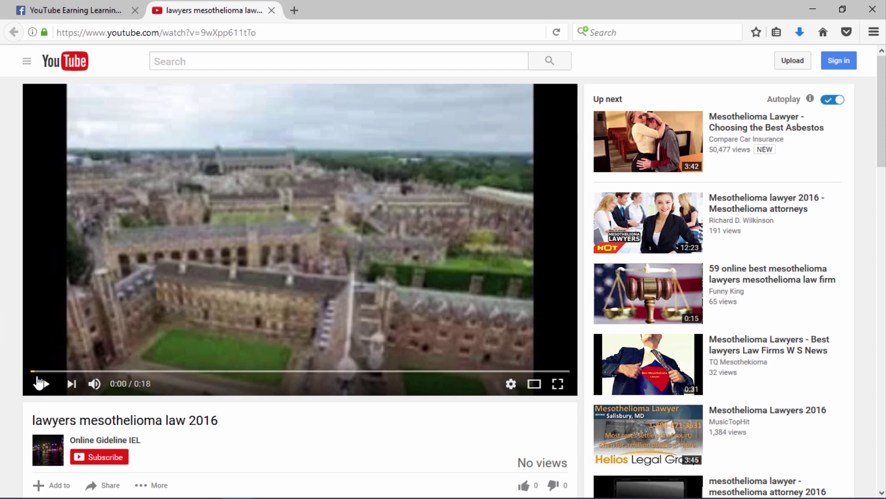
- Play the video muted for a few seconds, pause it, and return to the Chrome video list
left_click(36, 382)
left_click(94, 383)
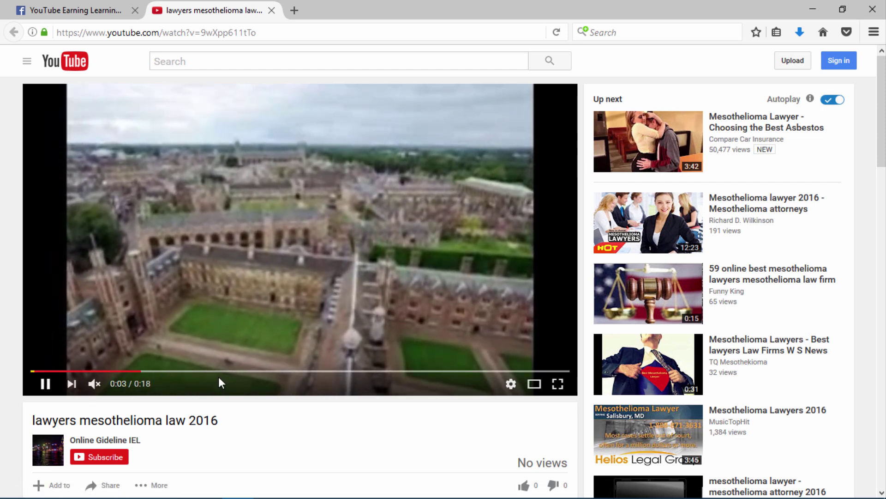
left_click(656, 131)
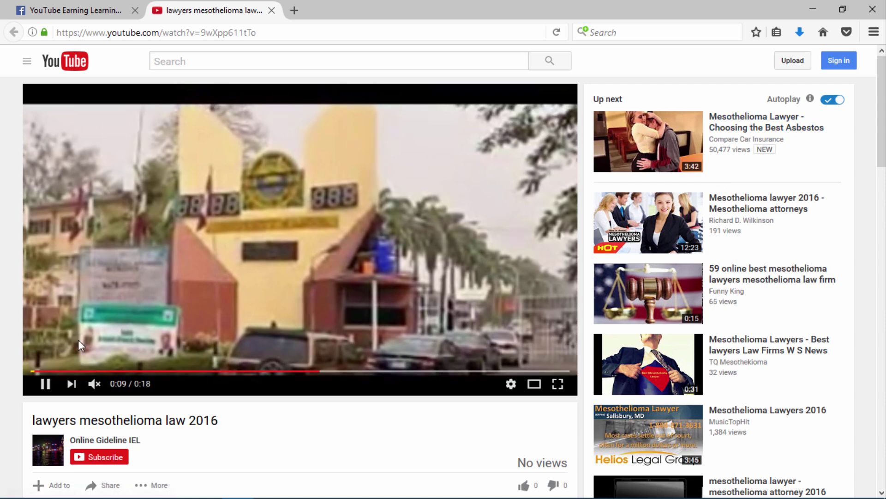
left_click(253, 177)
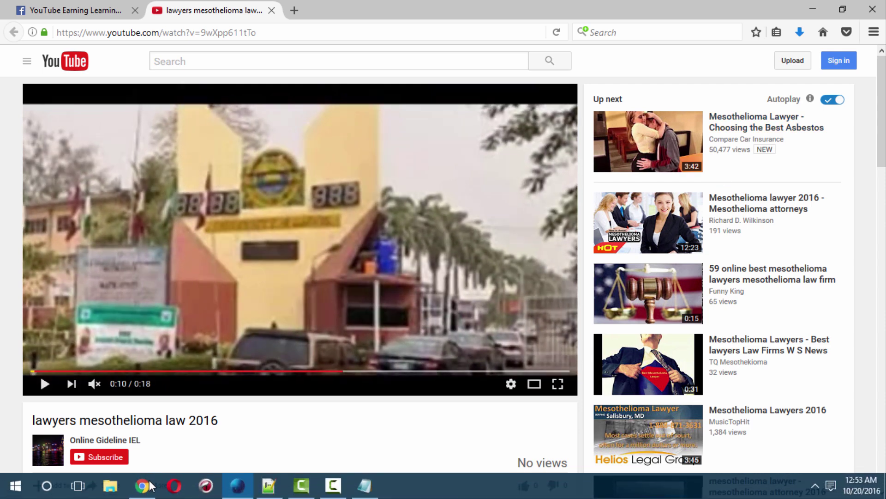
left_click(142, 492)
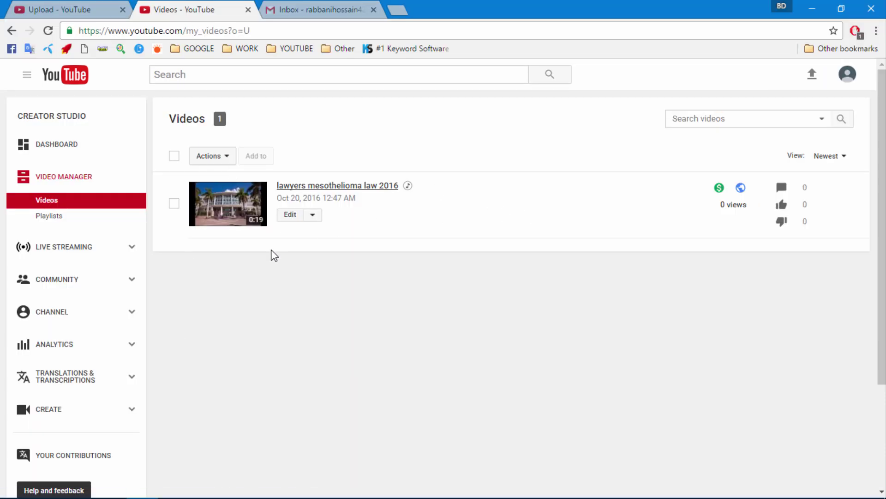
- Open the channel's public page from the Dashboard and view its Videos tab
scroll(273, 255, "down", 1)
scroll(207, 259, "up", 1)
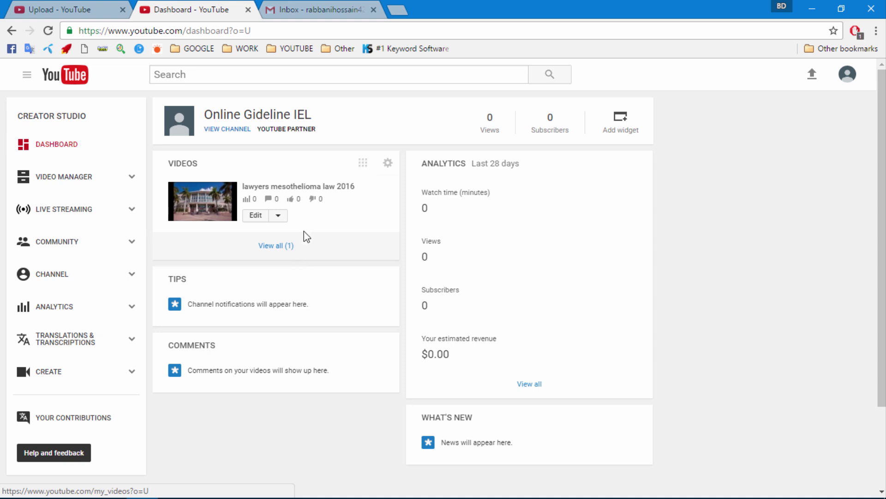
left_click(224, 131)
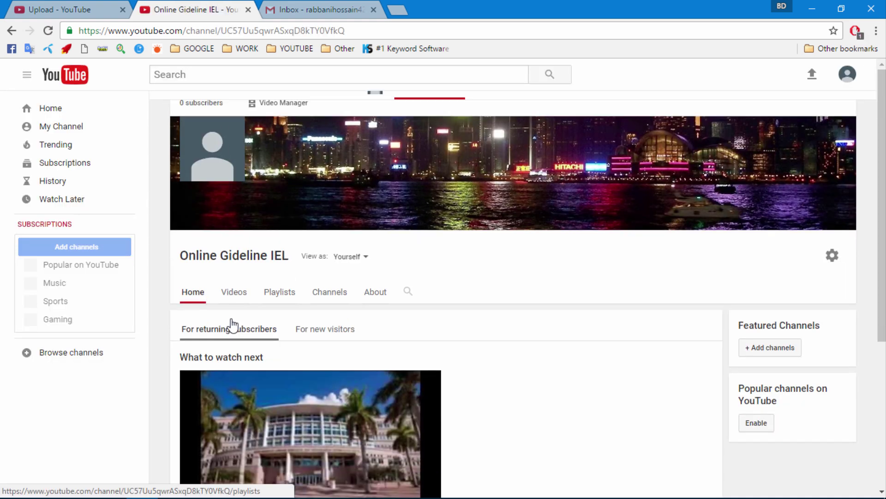
left_click(234, 295)
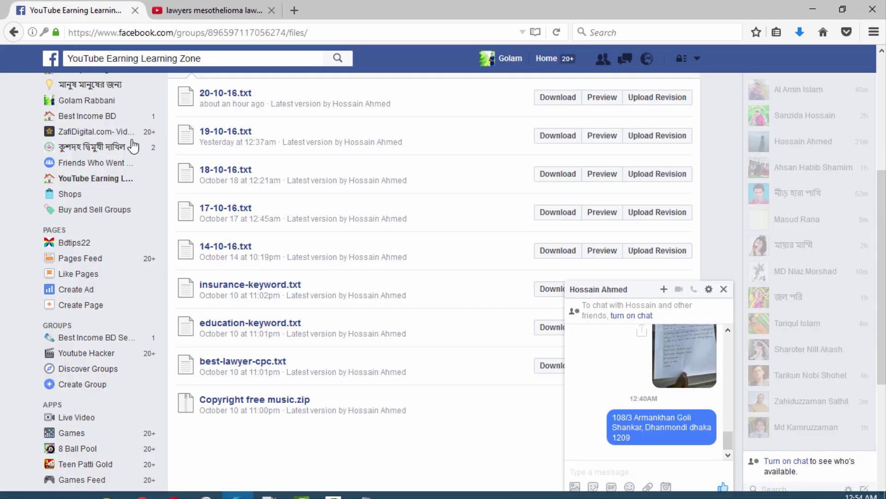
- Close the Facebook chat window over the YouTube Earning Learning Zone group's Files list
scroll(133, 146, "up", 5)
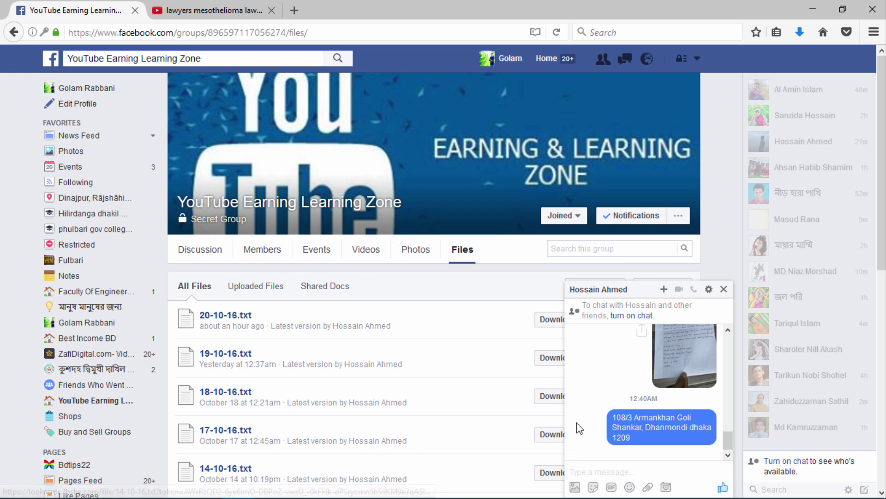
left_click(724, 290)
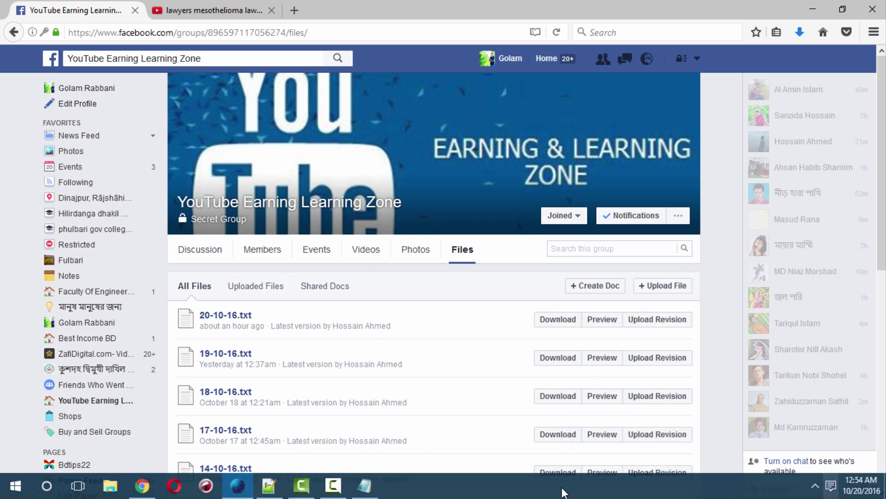